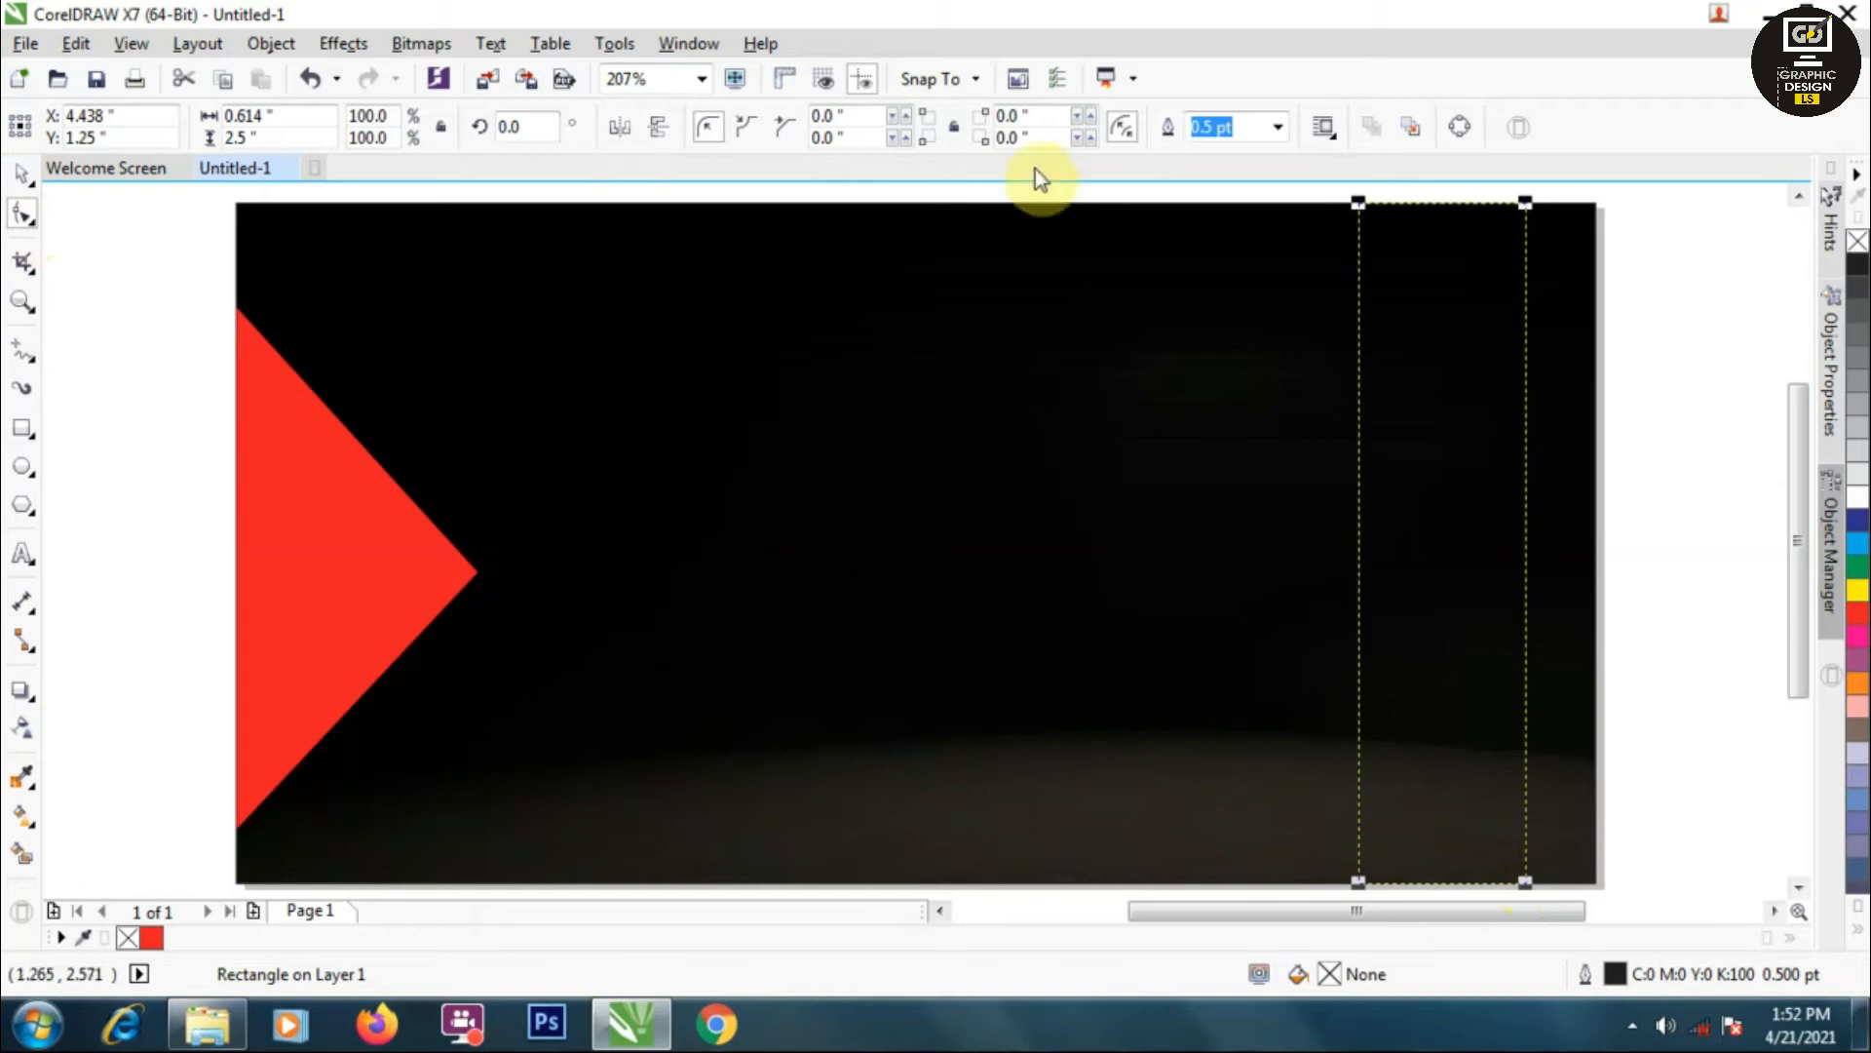
- Convert the narrow rectangle to curves and reshape it into a slanted band ending in the banner's upper-right corner
key("ctrl+q")
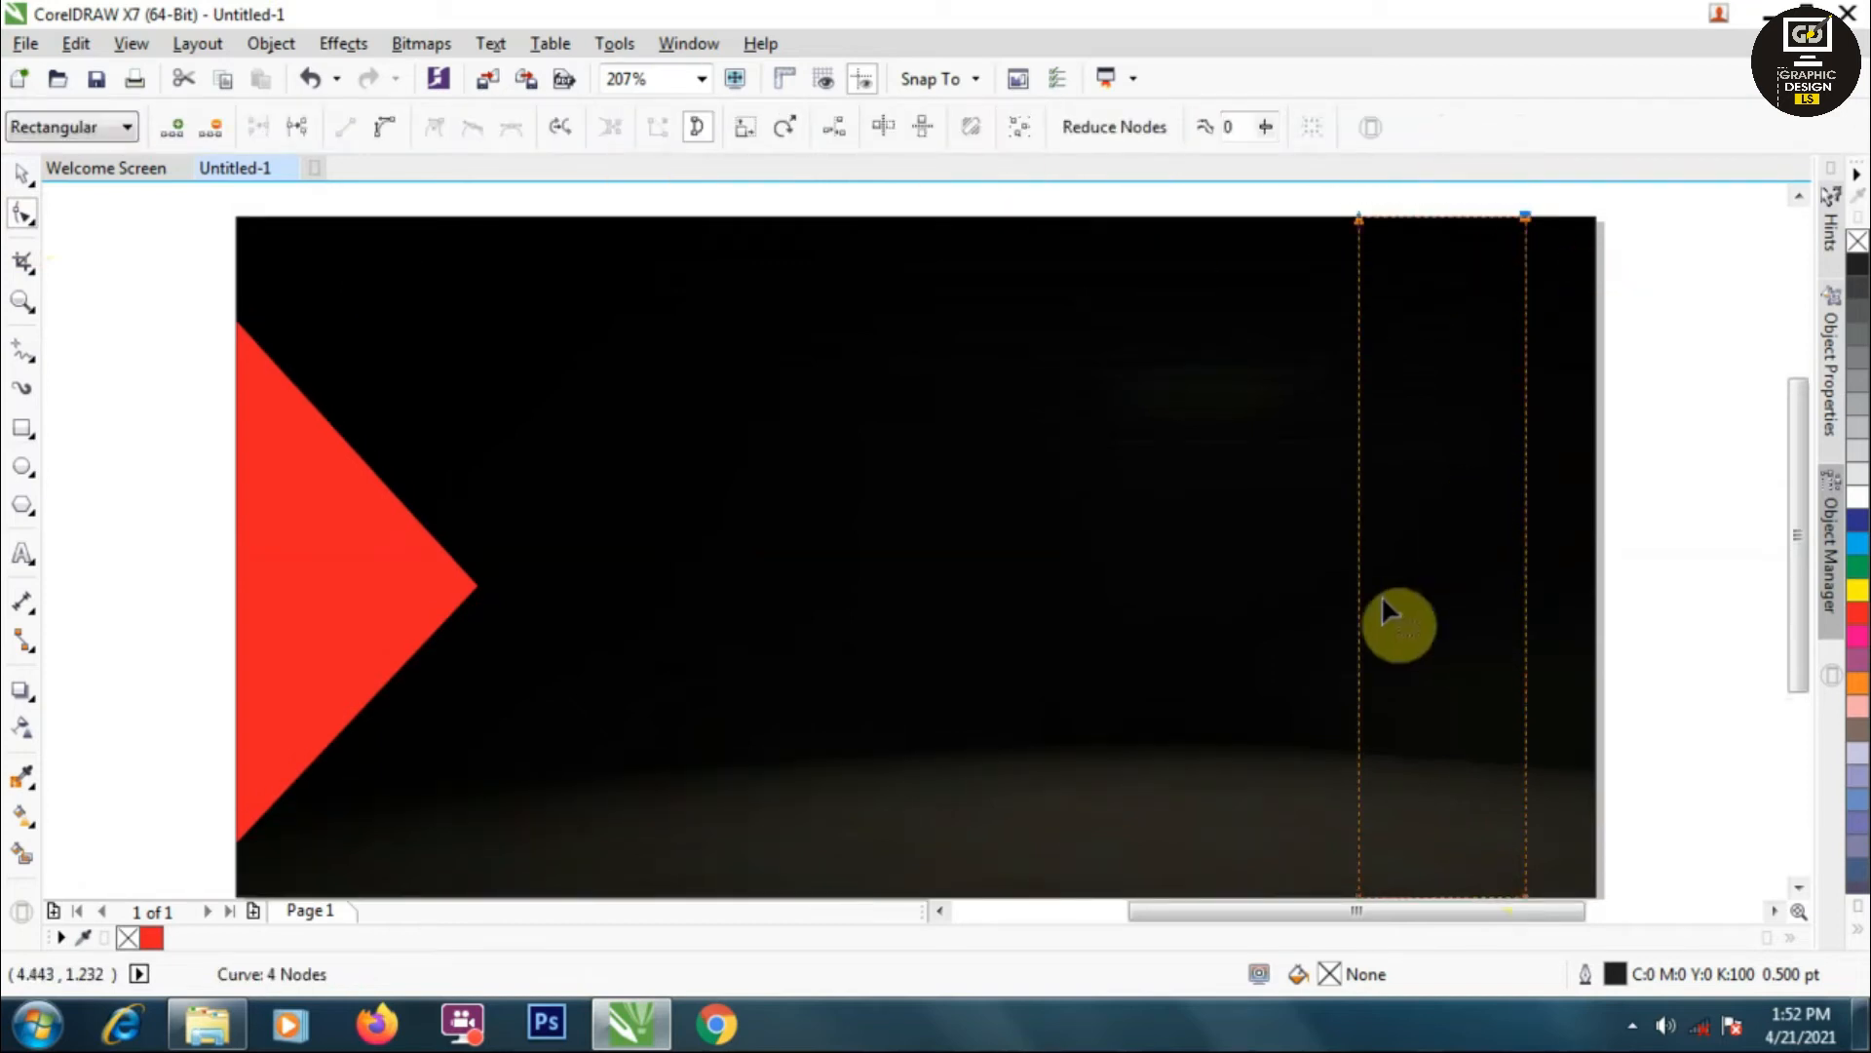
scroll(1382, 595, "down", 2)
left_click_drag(1418, 735, 1289, 736)
left_click_drag(1391, 373, 1522, 433)
left_click_drag(1496, 407, 1550, 436)
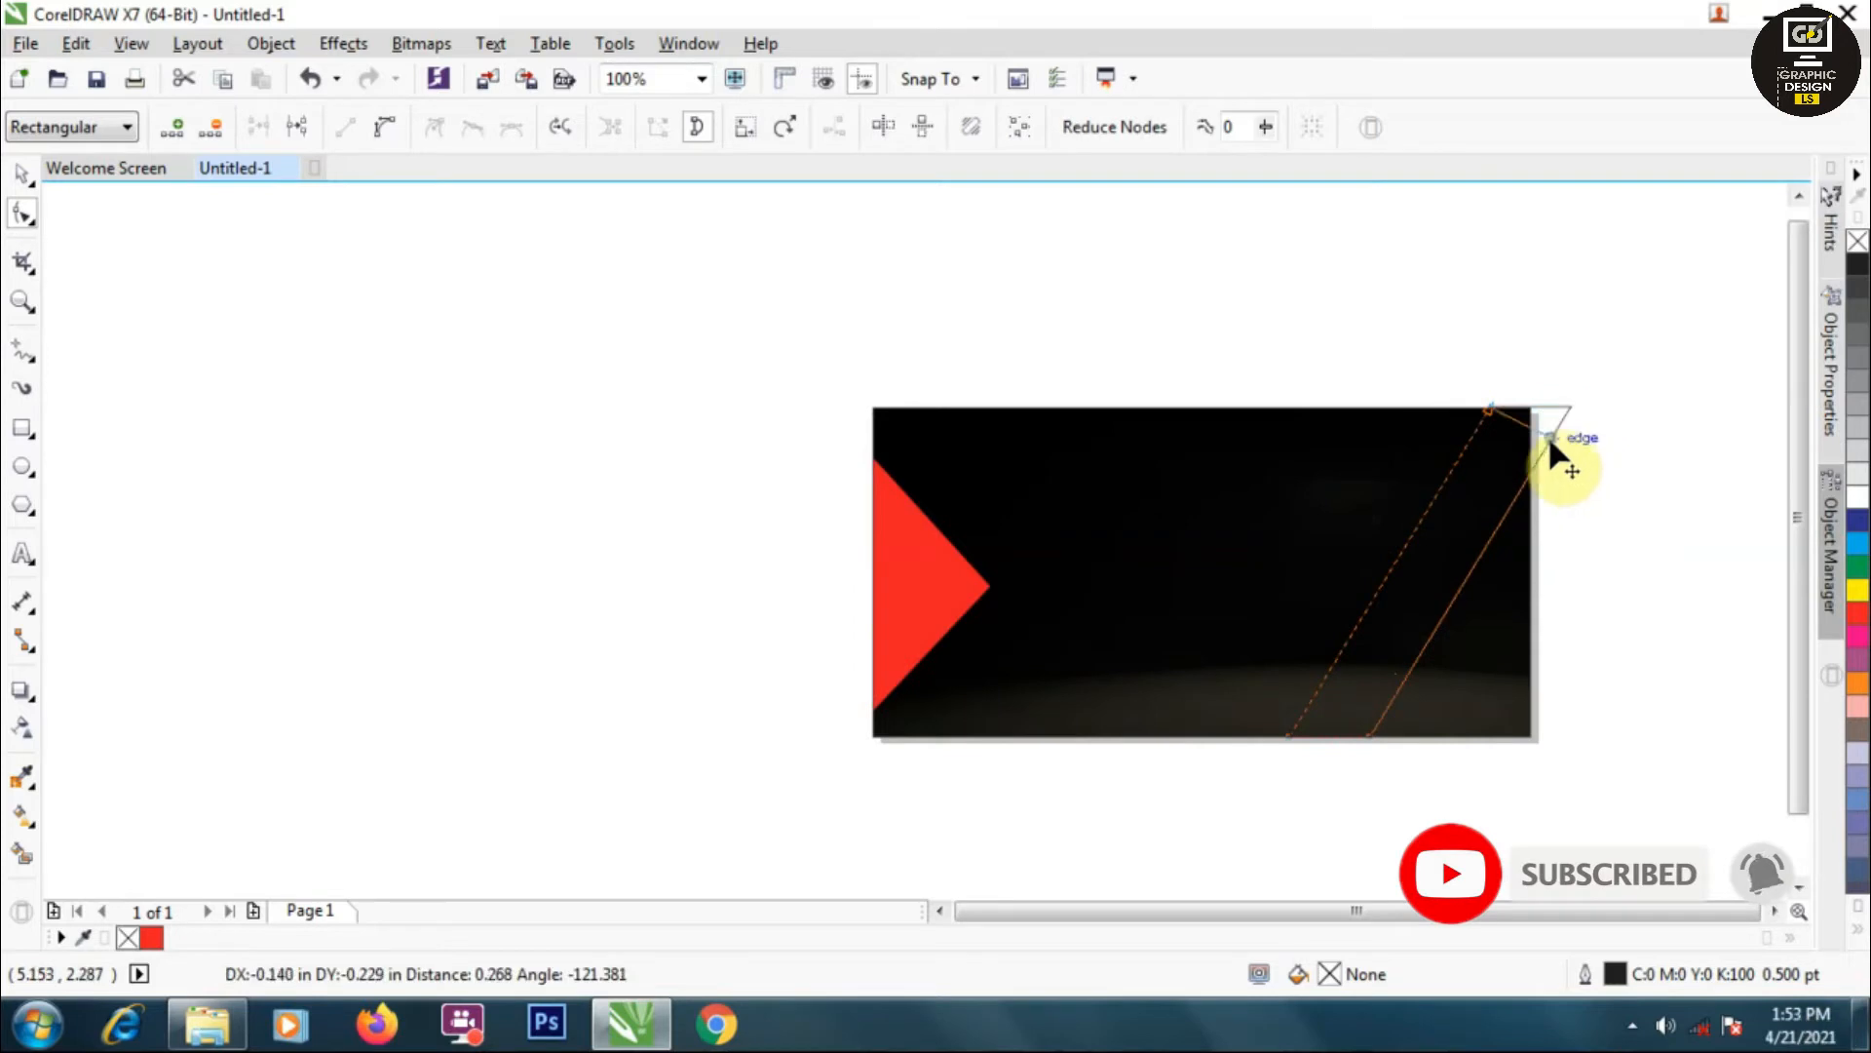
scroll(1533, 440, "up", 1)
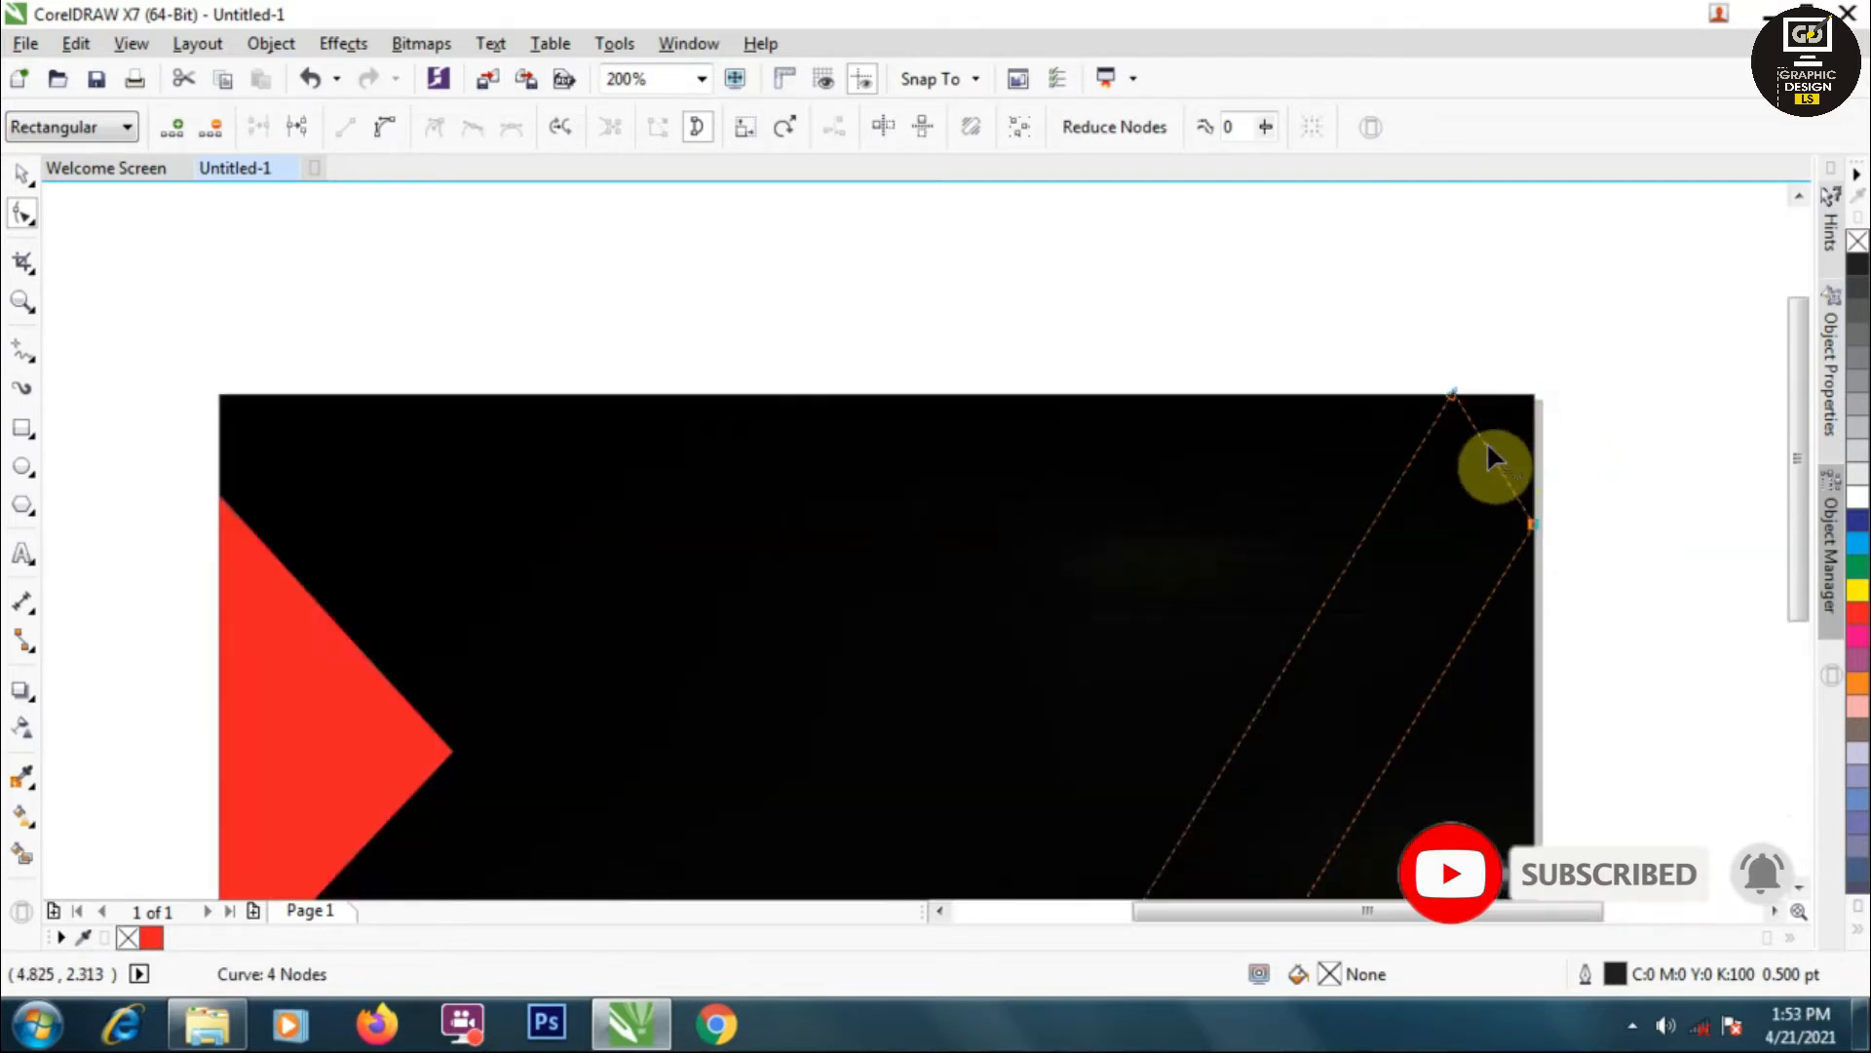
left_click_drag(1505, 436, 1540, 401)
scroll(1540, 401, "down", 1)
- Fill the slanted band with red (C0 M100 Y100 K0)
key("space")
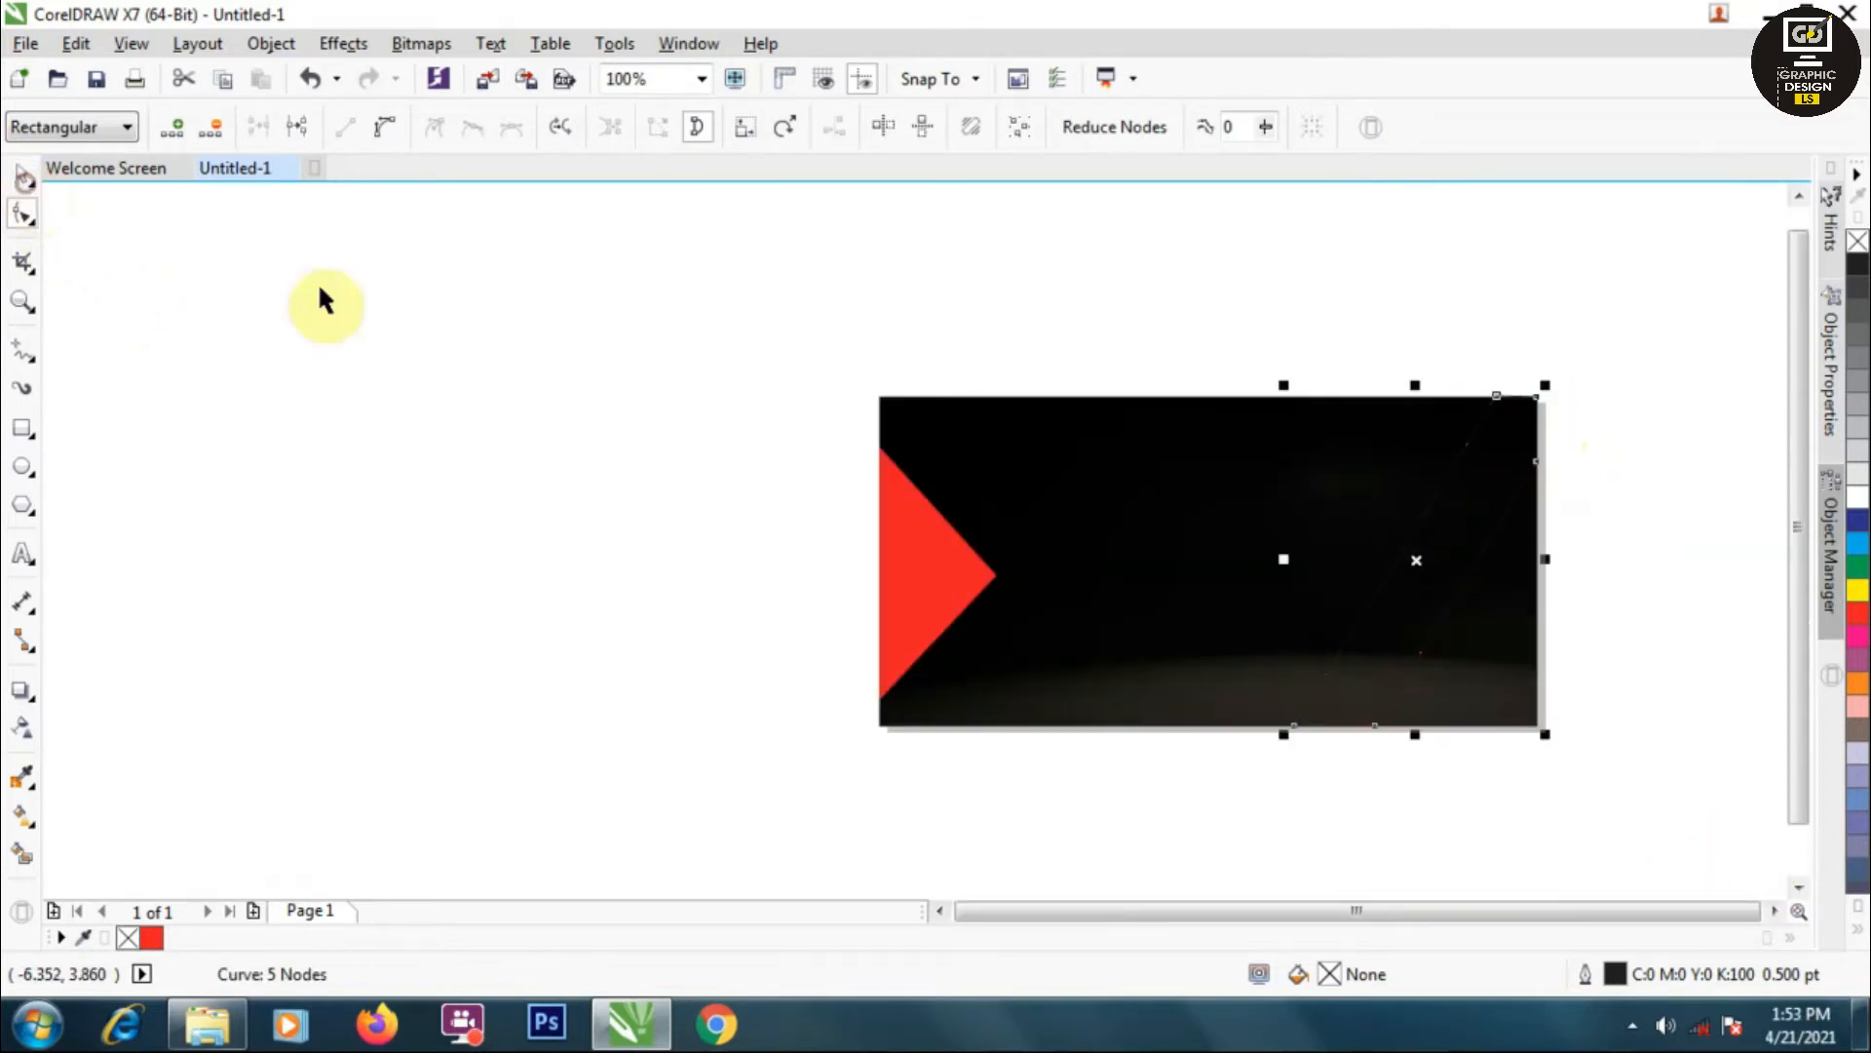
left_click(1857, 614)
left_click(1588, 476)
left_click(1455, 535)
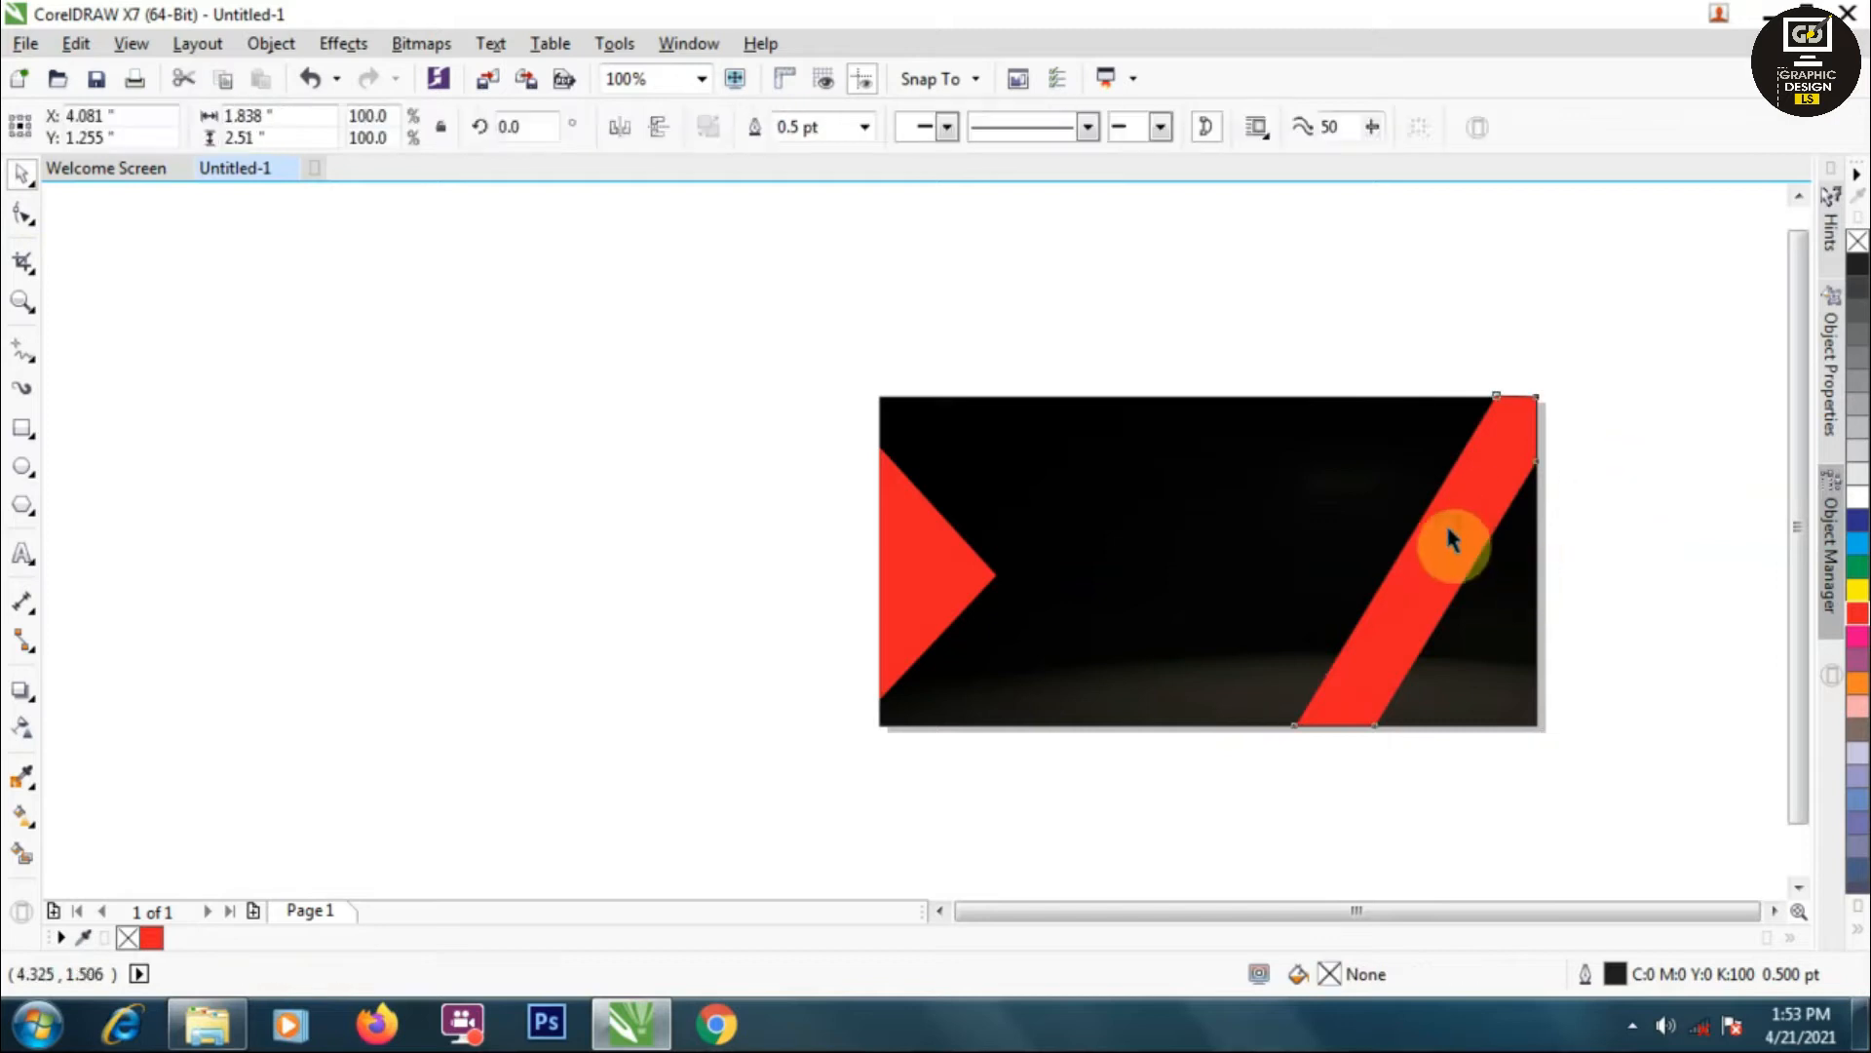
- Widen the red band by moving its left-hand nodes outward along the banner's top and bottom edges
left_click(21, 217)
left_click_drag(1390, 373, 1459, 519)
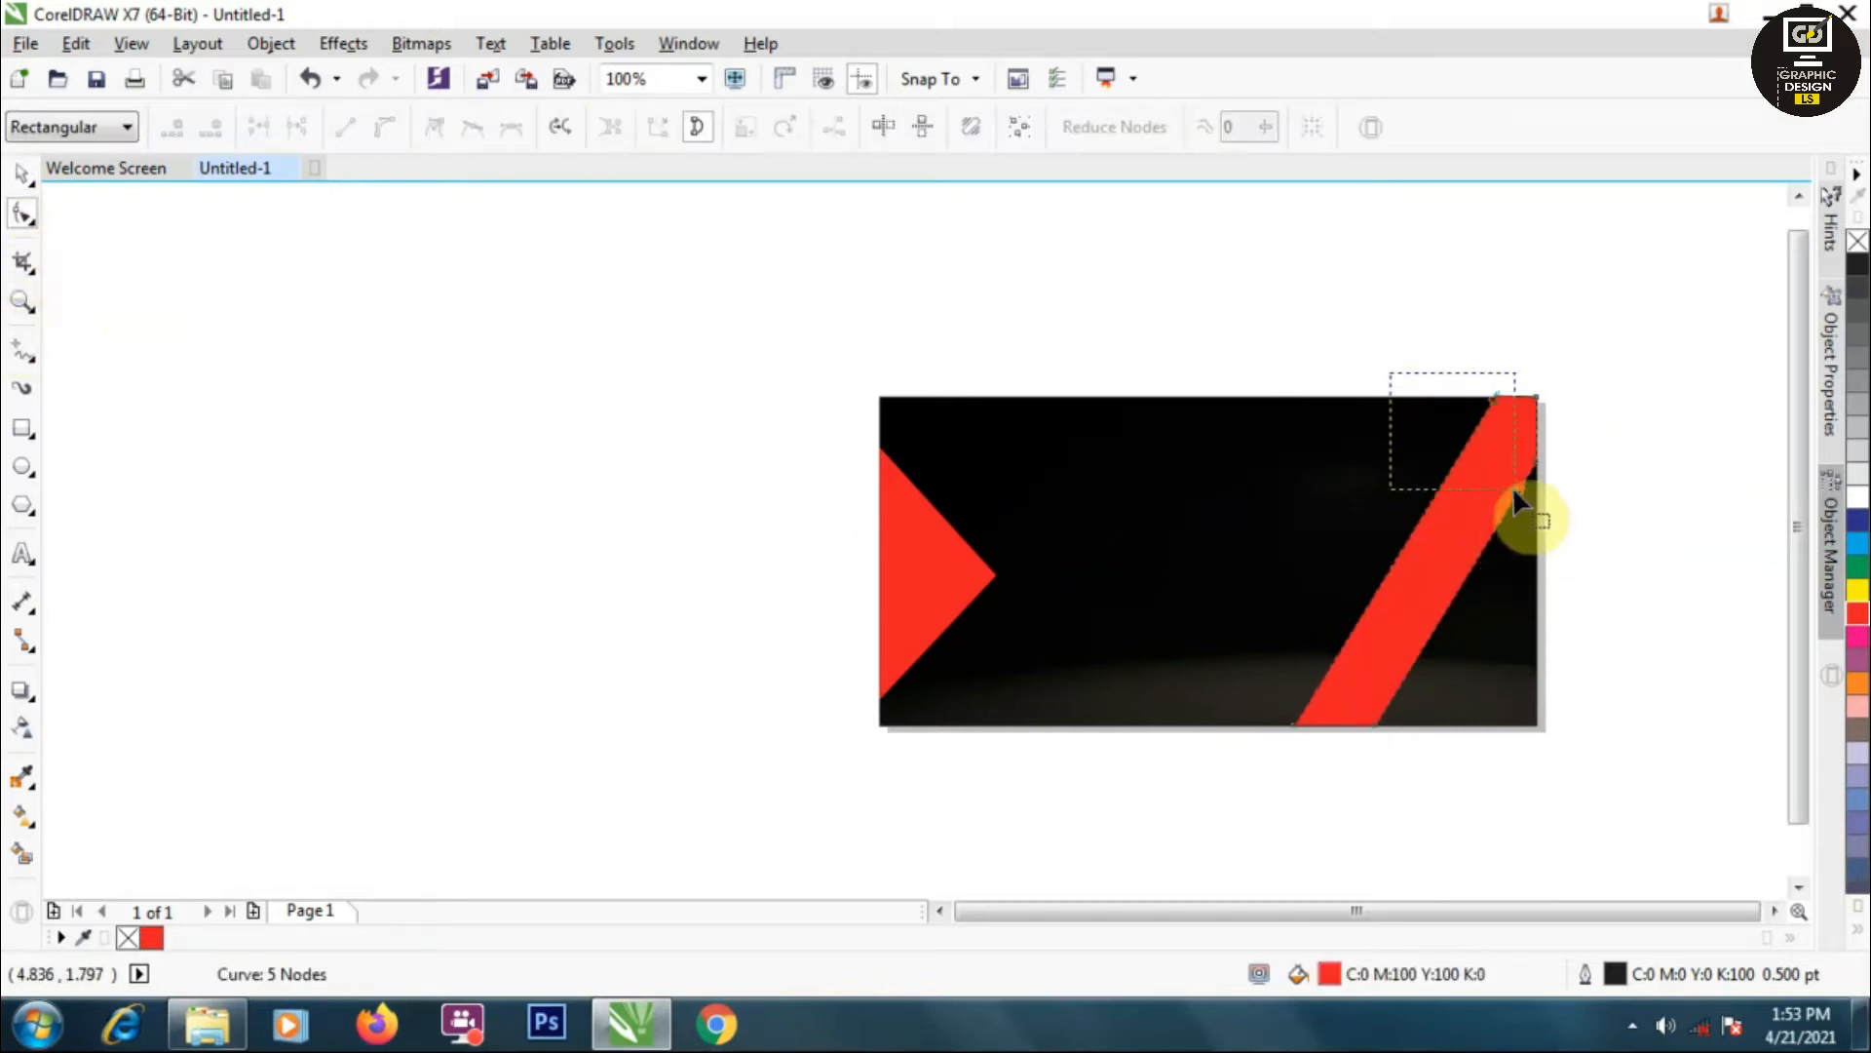
left_click_drag(1225, 777, 1343, 682)
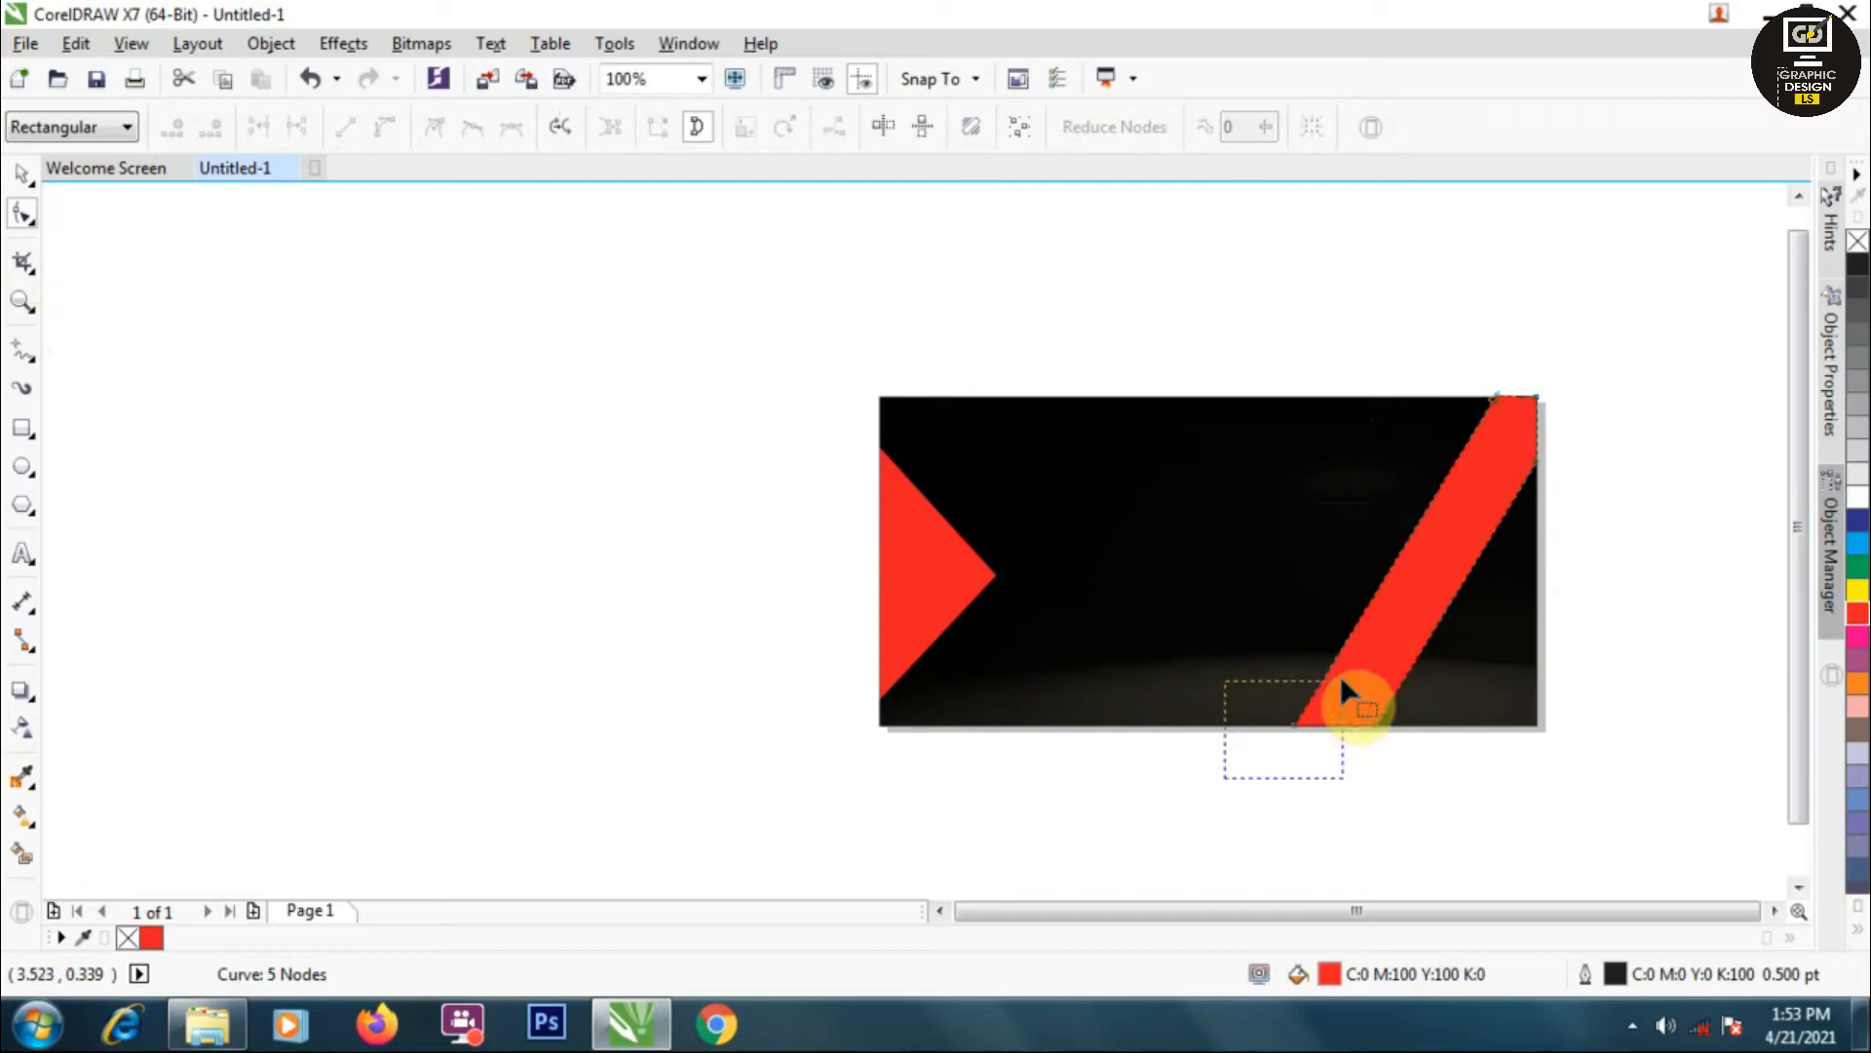
left_click_drag(1511, 436, 1448, 406)
scroll(1449, 405, "up", 3)
scroll(1454, 388, "down", 3)
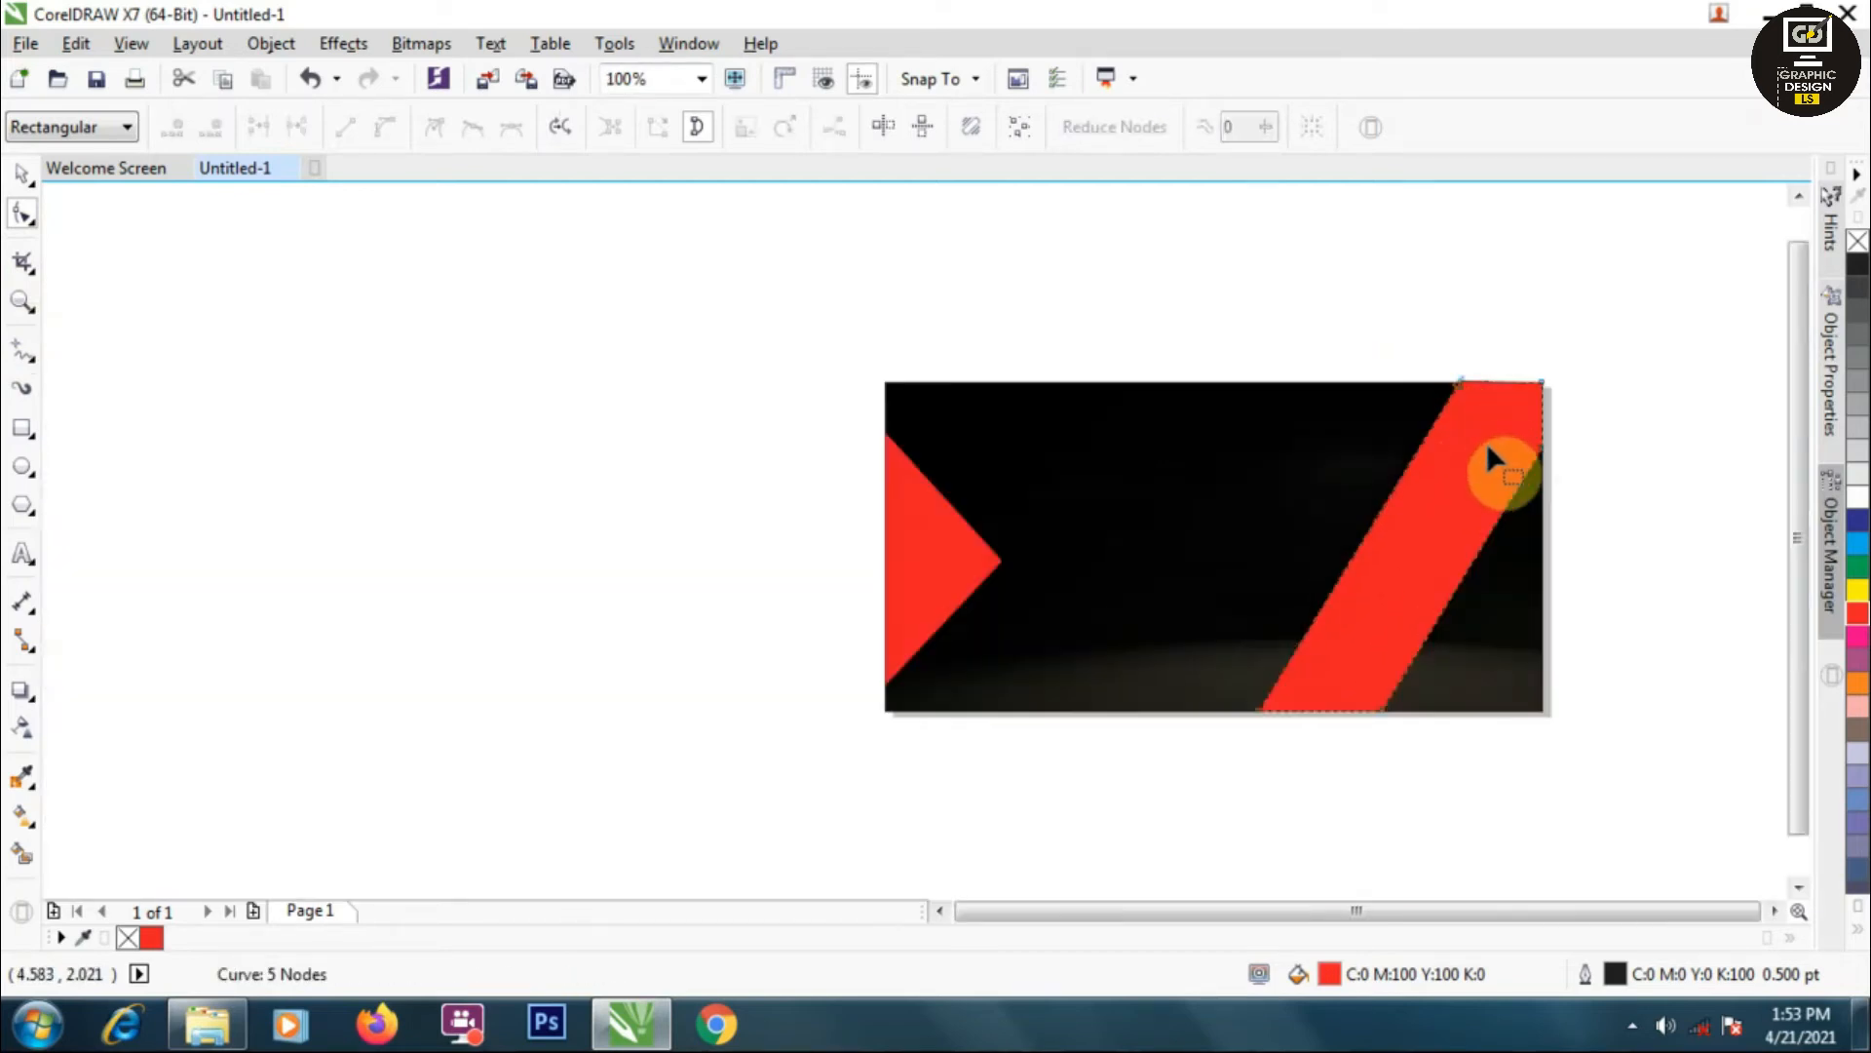
- Remove the outline from the slanted red band
left_click(22, 177)
left_click(1437, 540)
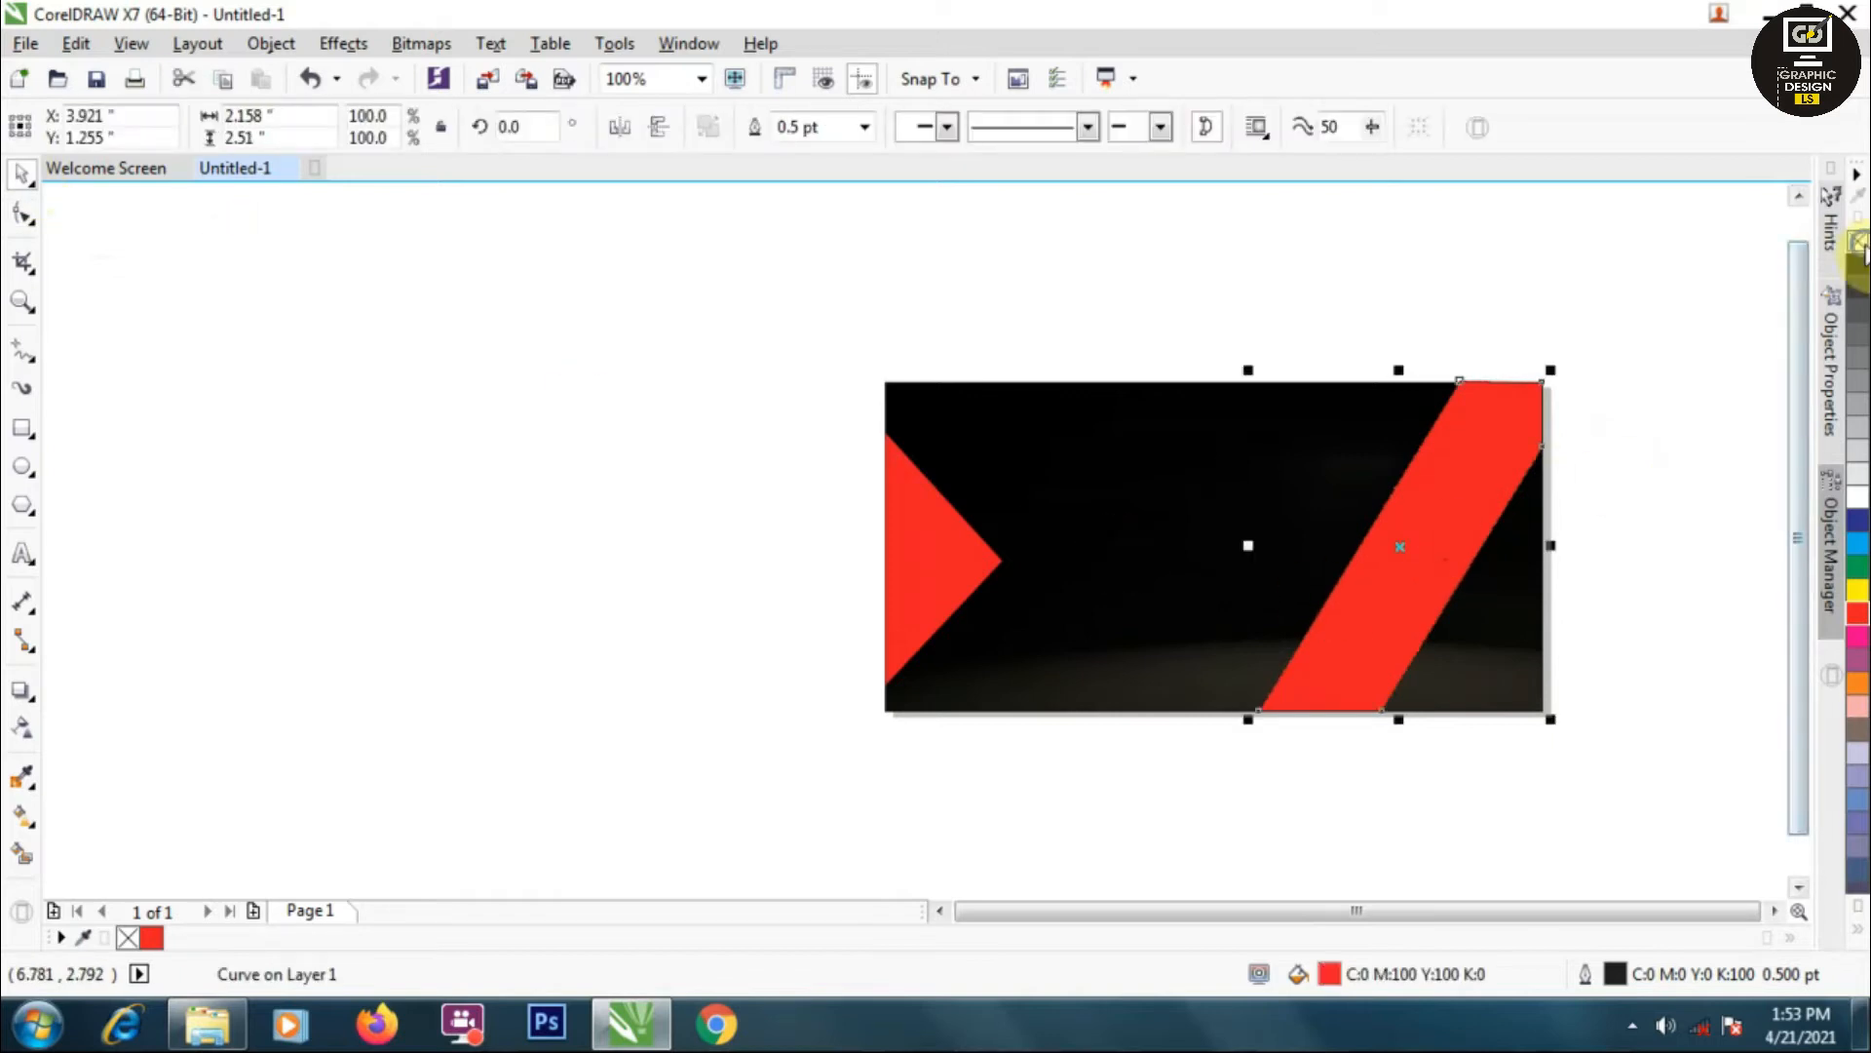
key("Escape")
scroll(1507, 401, "up", 3)
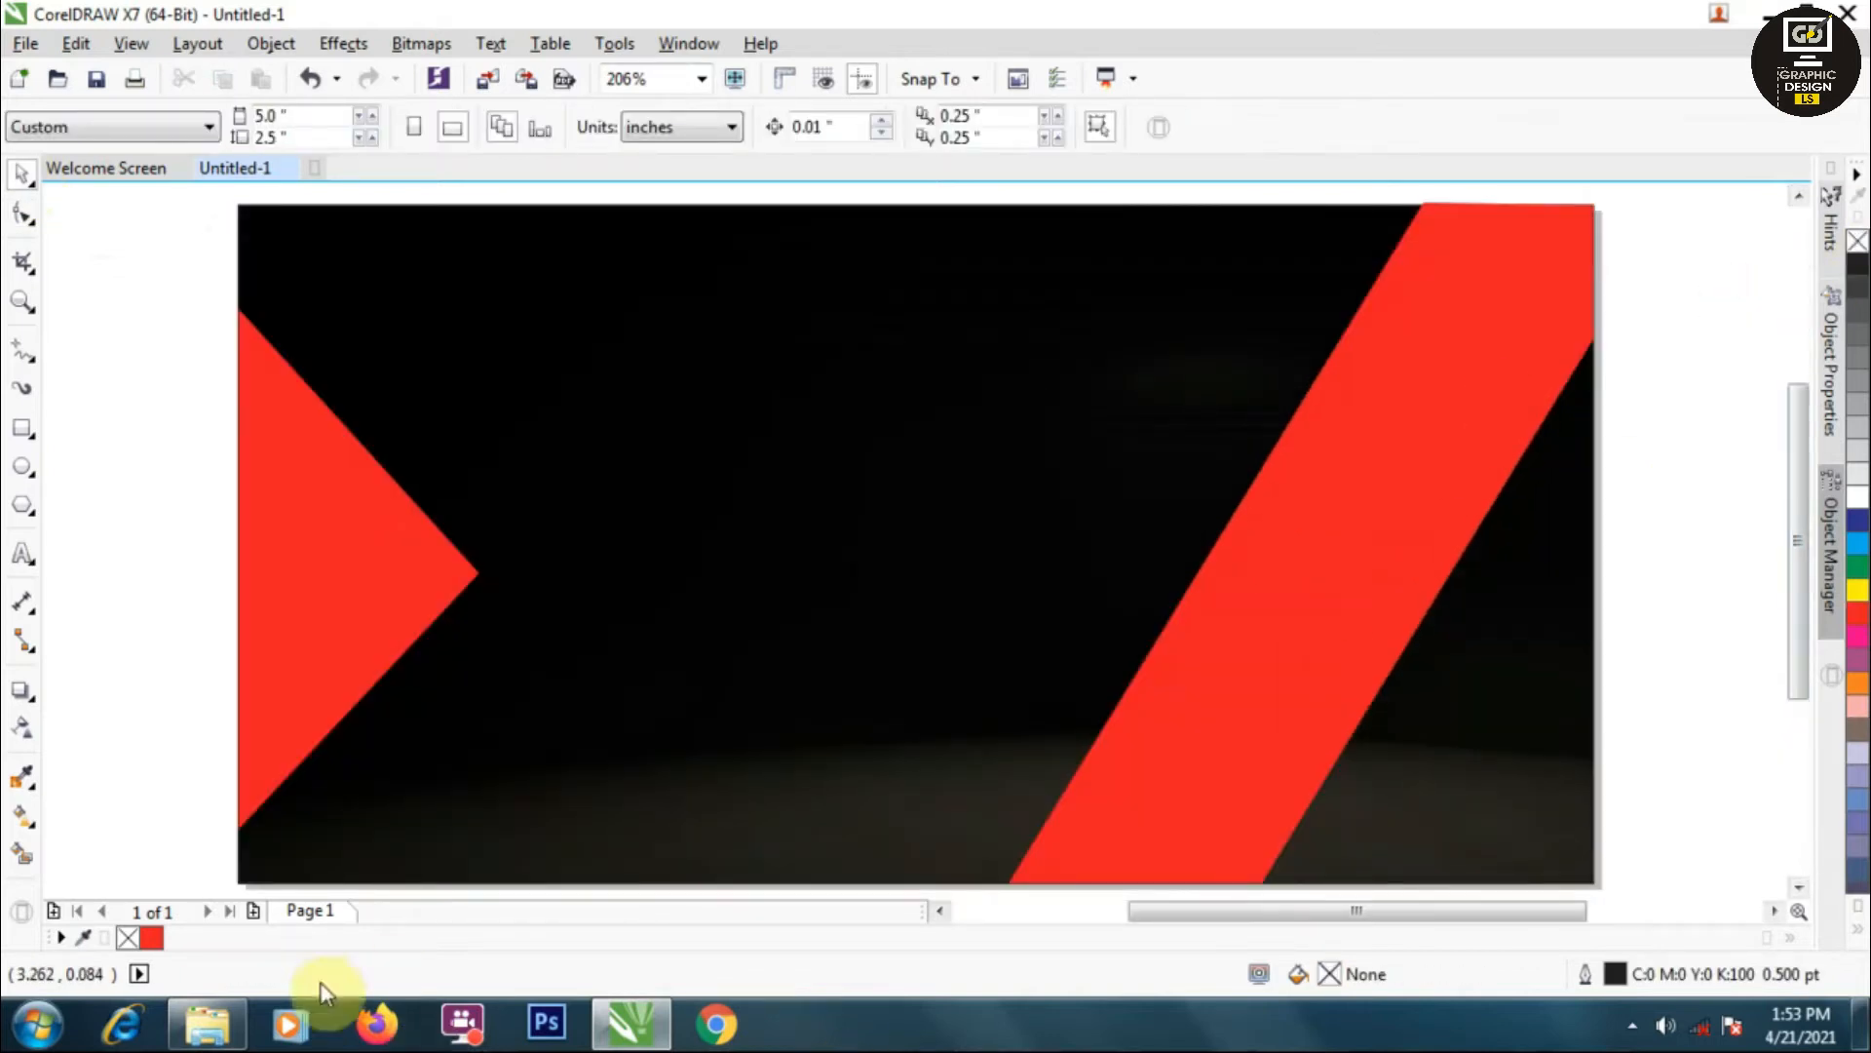
- Bring the DSLR camera picture in from the file folder, then scale and position it over the red band
left_click(206, 1024)
left_click_drag(717, 222, 1492, 394)
scroll(1381, 447, "up", 1)
left_click_drag(1339, 410, 1310, 448)
left_click(1310, 447)
mouse_move(1377, 373)
left_mouse_down()
mouse_move(1392, 400)
mouse_move(1371, 377)
left_mouse_up()
left_click(1378, 408)
left_click_drag(1294, 446, 1306, 498)
scroll(1293, 466, "up", 1)
scroll(1306, 497, "down", 1)
left_click_drag(1384, 412, 1425, 395)
- Draw a black ellipse about 0.78 by 0.33 inches under the camera and convert it to a 300 dpi bitmap
left_click(22, 466)
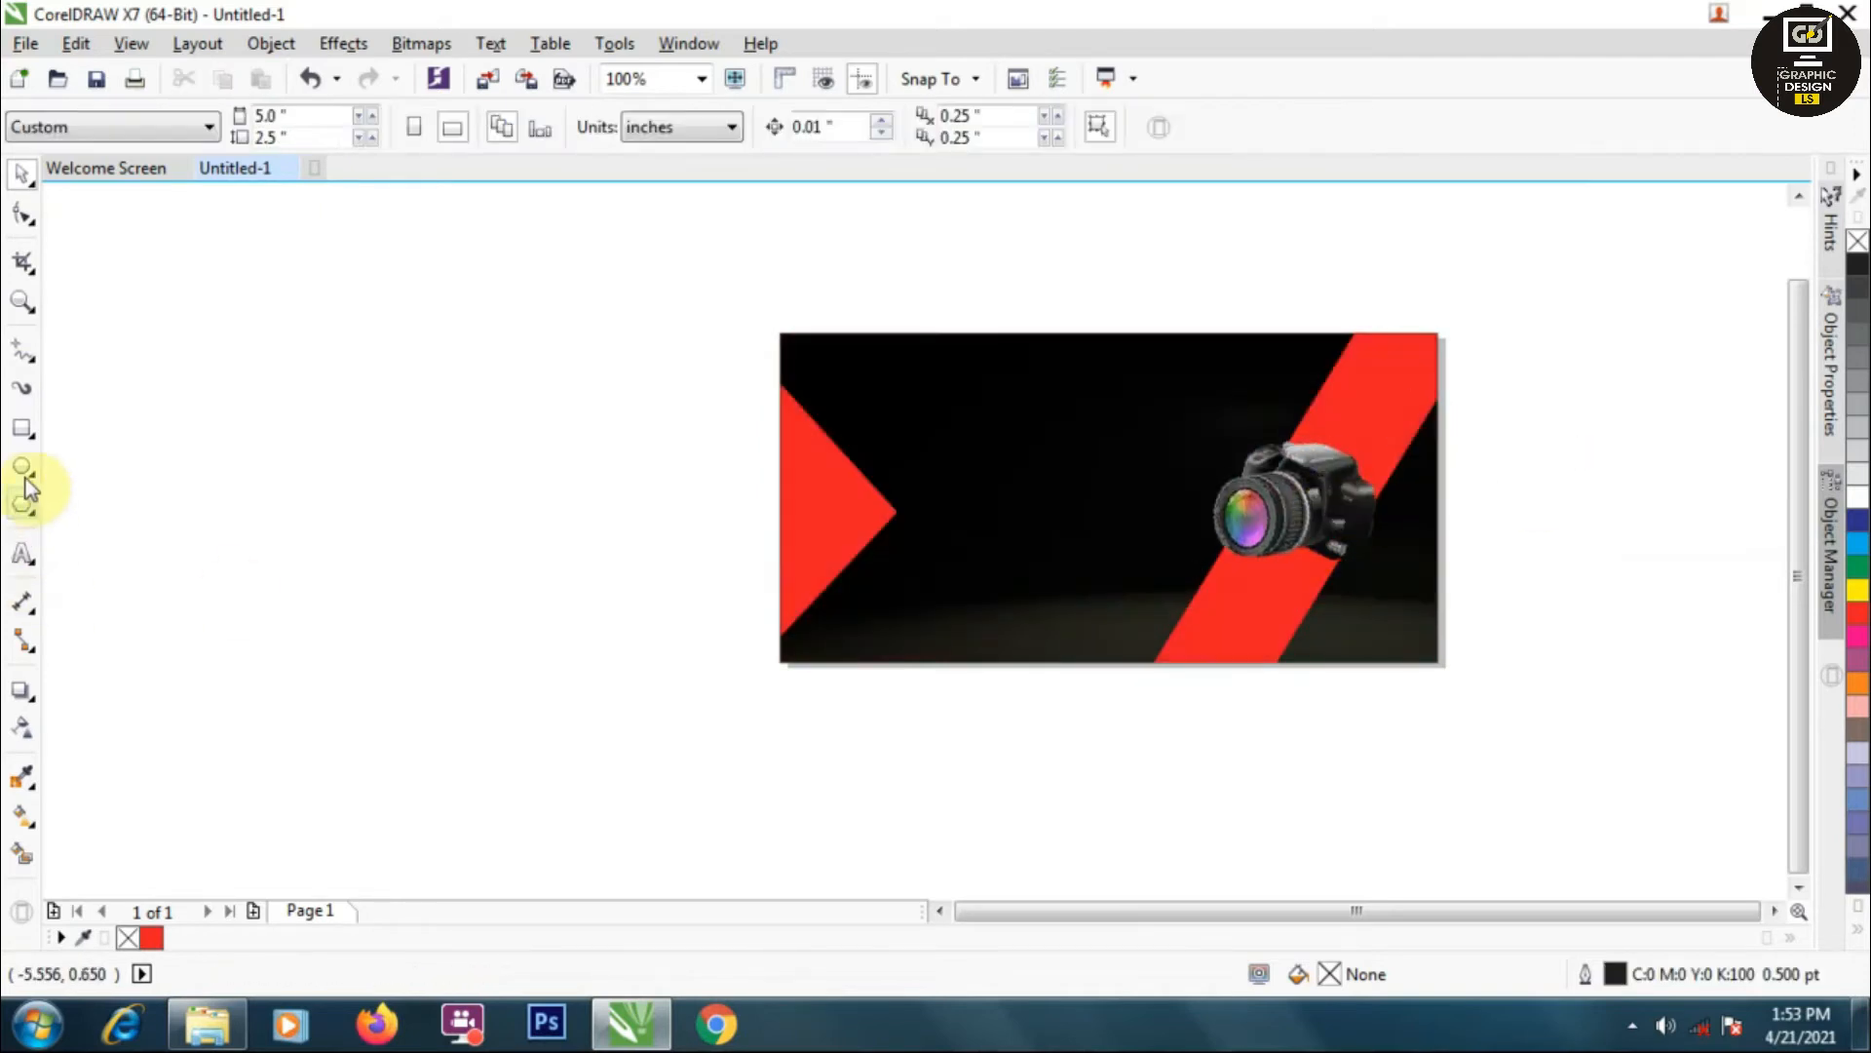
left_click_drag(1234, 560, 1335, 599)
left_click(1858, 263)
left_click(421, 43)
left_click(443, 76)
left_click(840, 653)
- Apply a Gaussian blur with a radius of about 50 pixels to the black ellipse to make a soft shadow
left_click(421, 44)
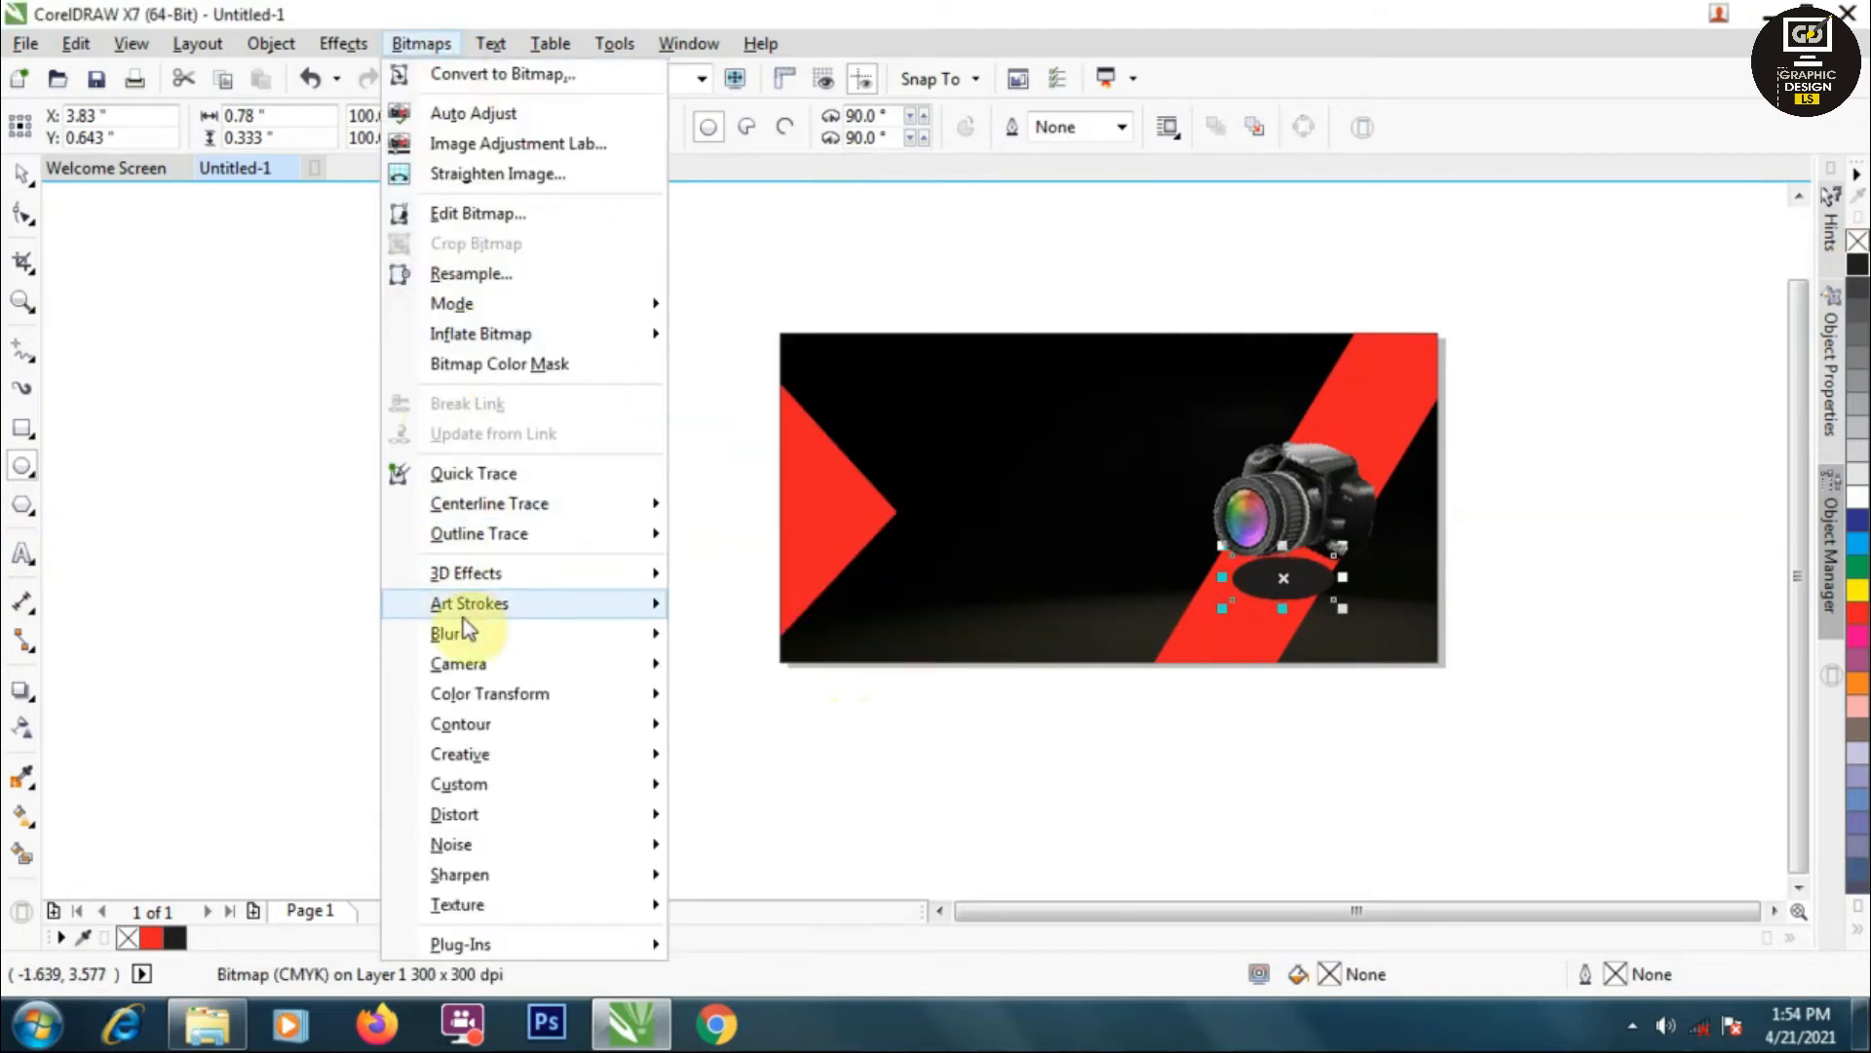
mouse_move(444, 634)
left_click(770, 664)
left_click_drag(927, 399, 632, 439)
left_click_drag(532, 518, 525, 515)
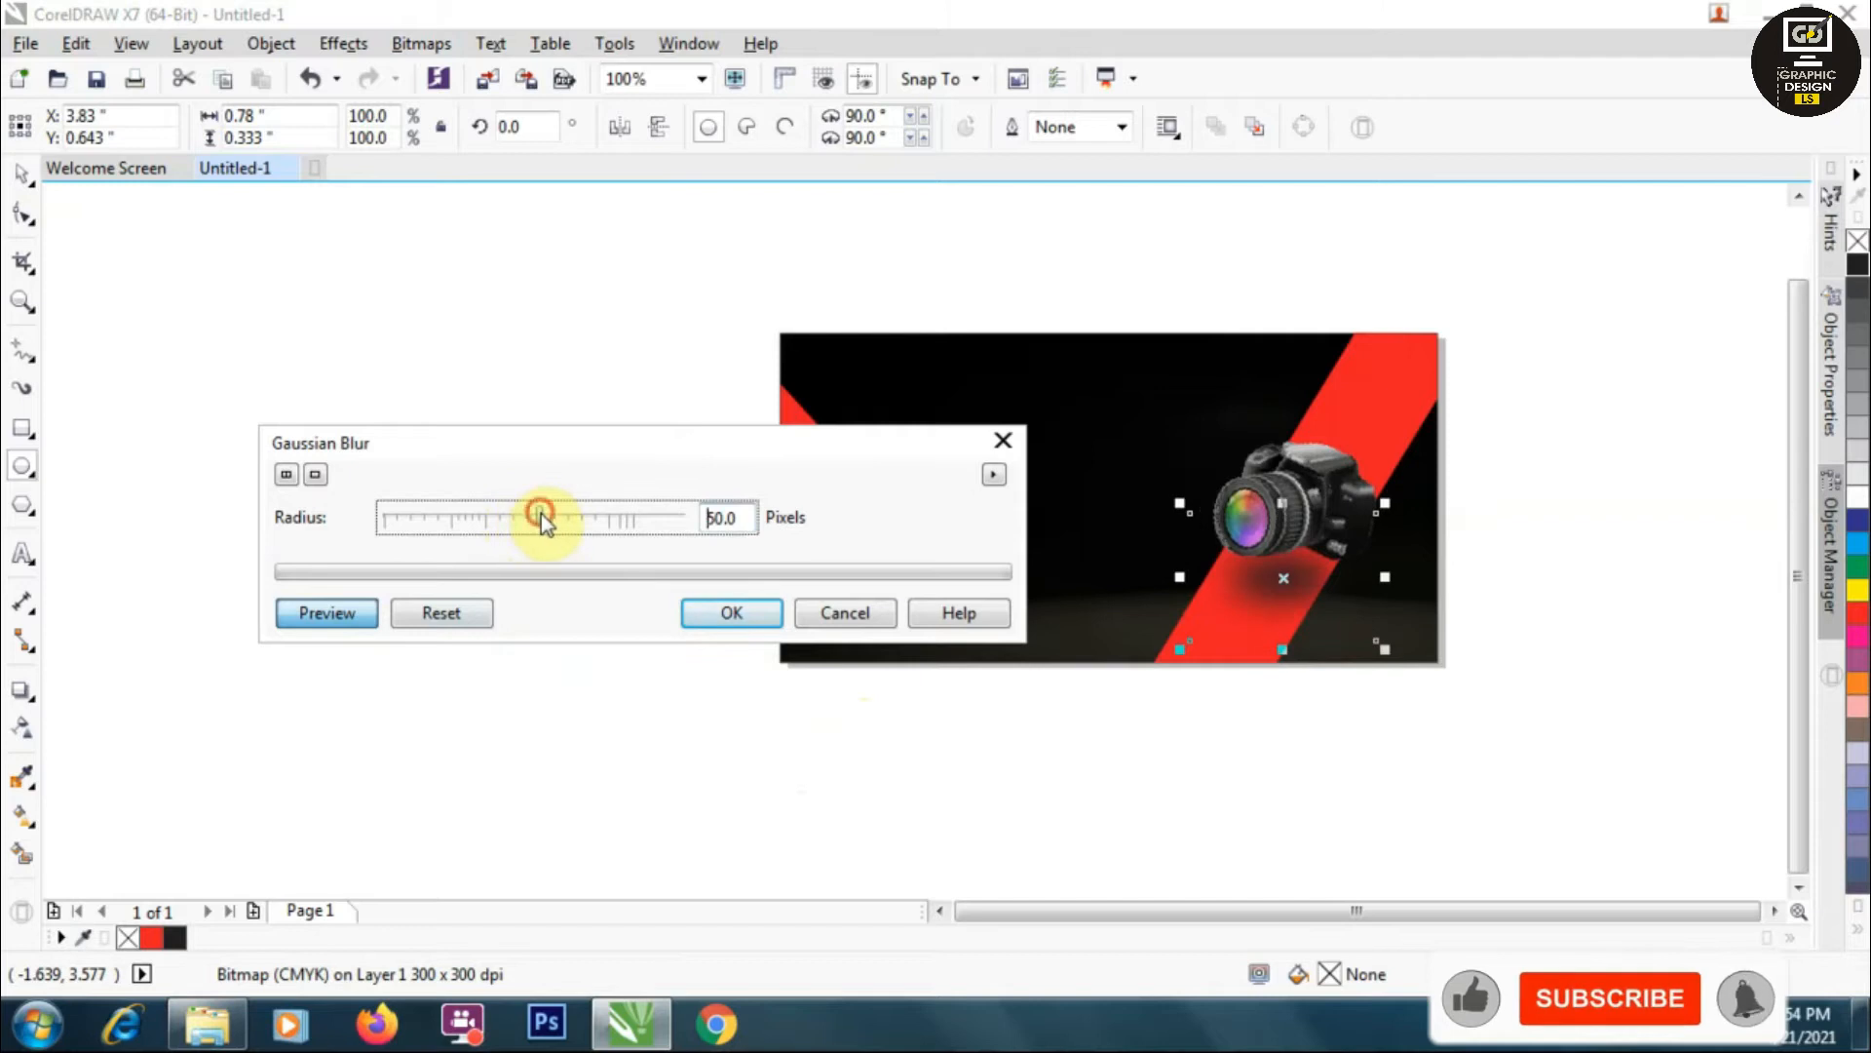
left_click(731, 612)
- Adjust the blurred shadow so it sits just beneath the camera on the red band
left_click(409, 380)
left_click(1281, 585)
left_click_drag(1283, 668, 1274, 585)
scroll(1296, 592, "up", 1)
scroll(1286, 598, "down", 1)
left_click(1577, 523)
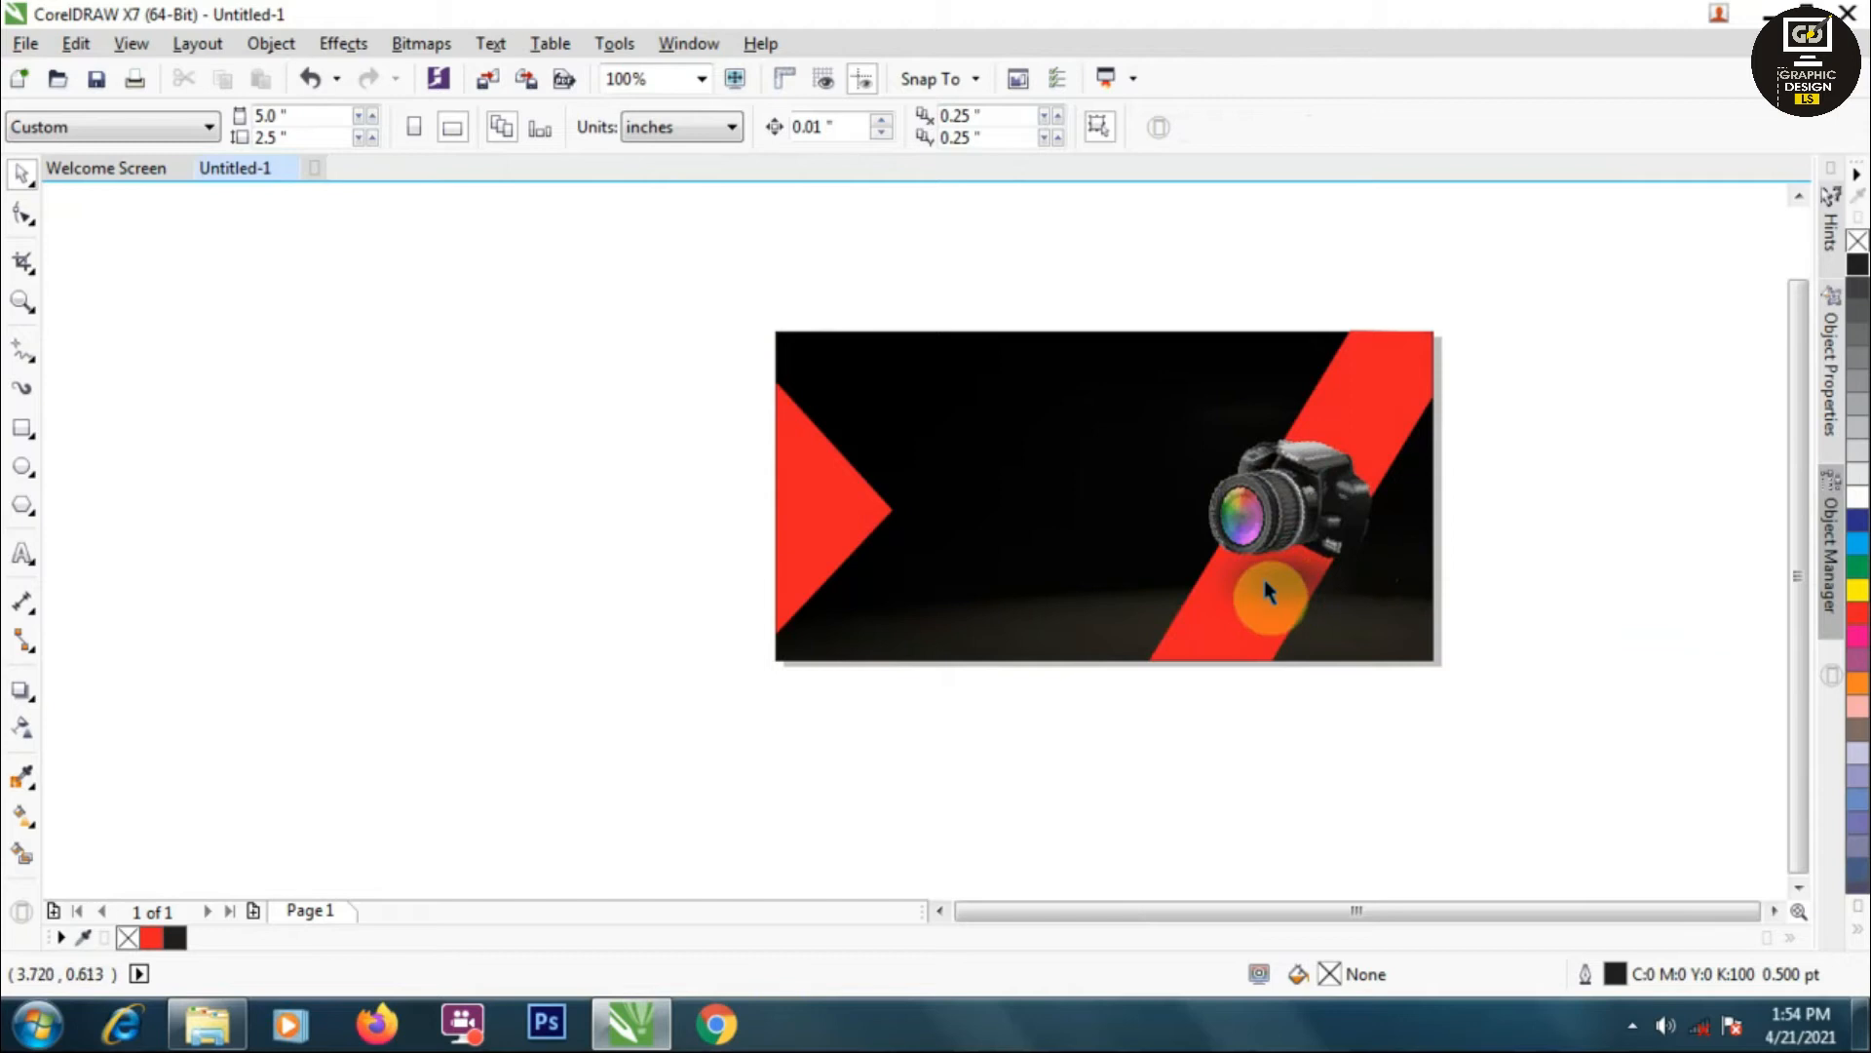
- Add the heading text "PHOTOGRAPHY" in the dark area between the red triangle and the camera
left_click(22, 552)
left_click(1006, 432)
scroll(1033, 429, "up", 1)
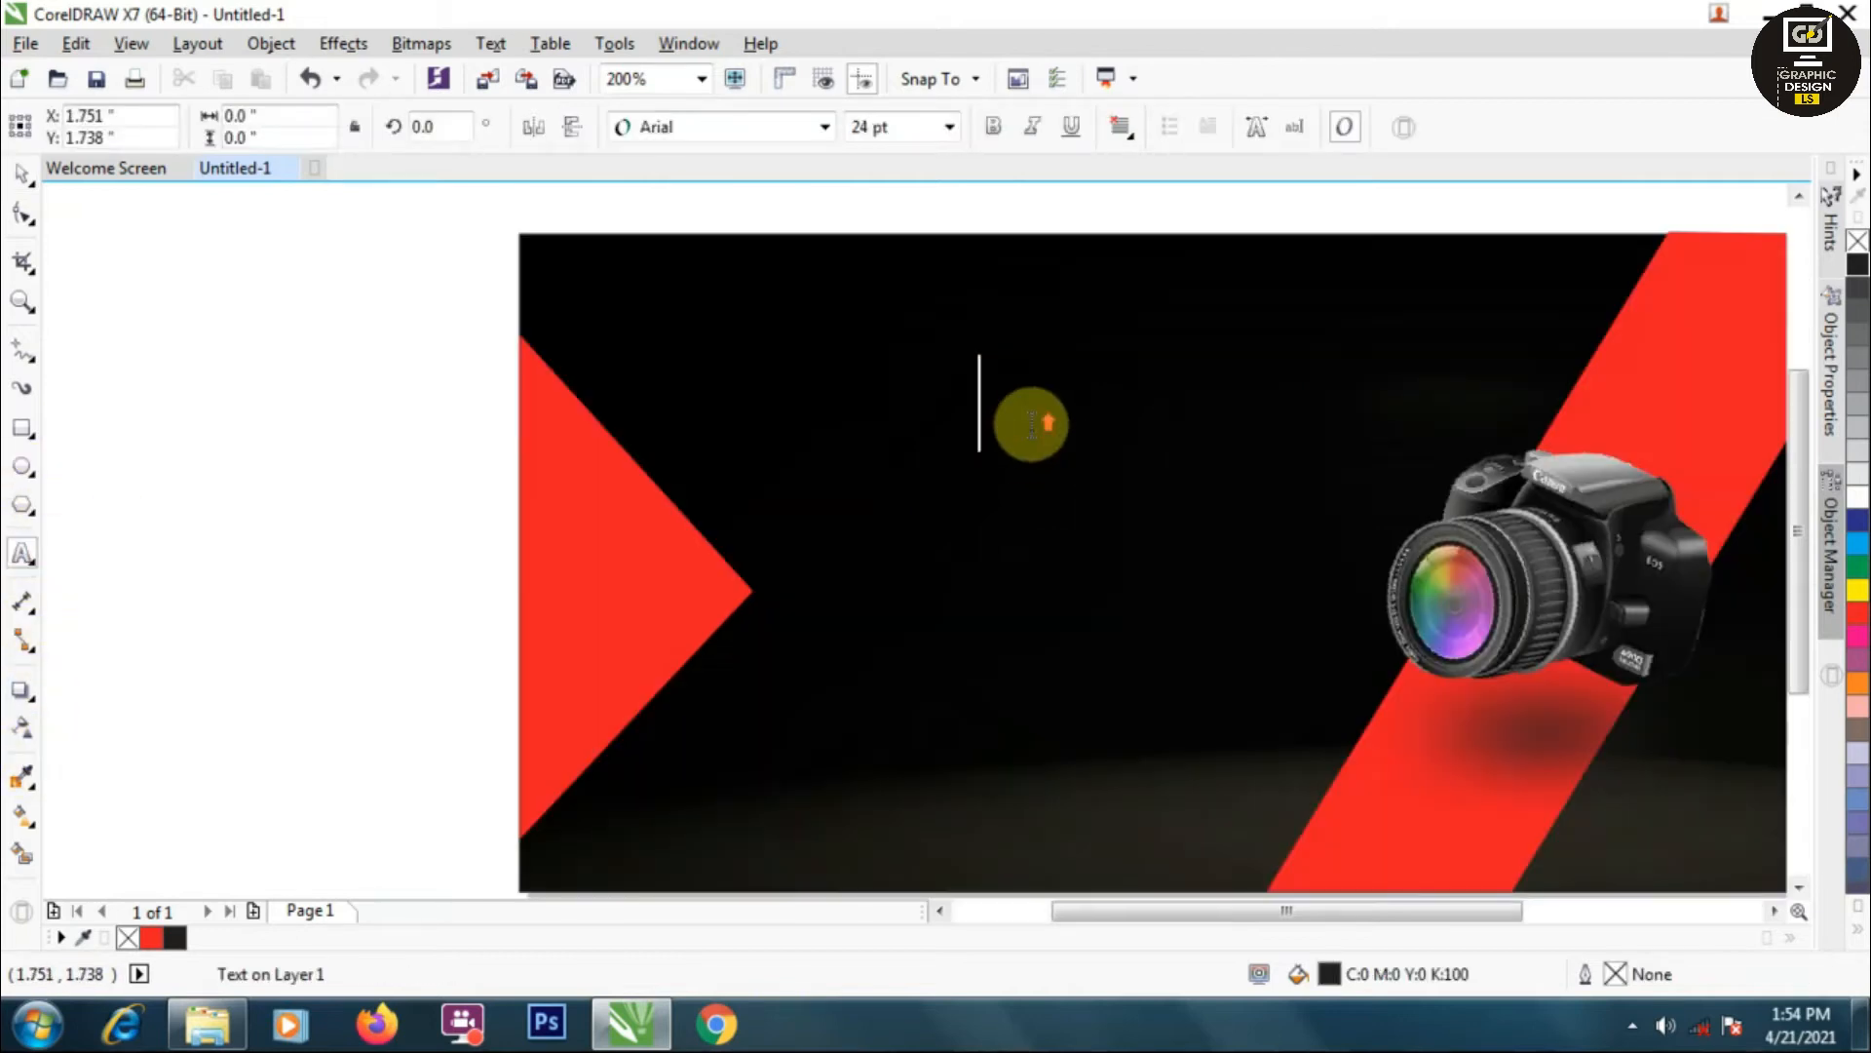
type("PHOTO")
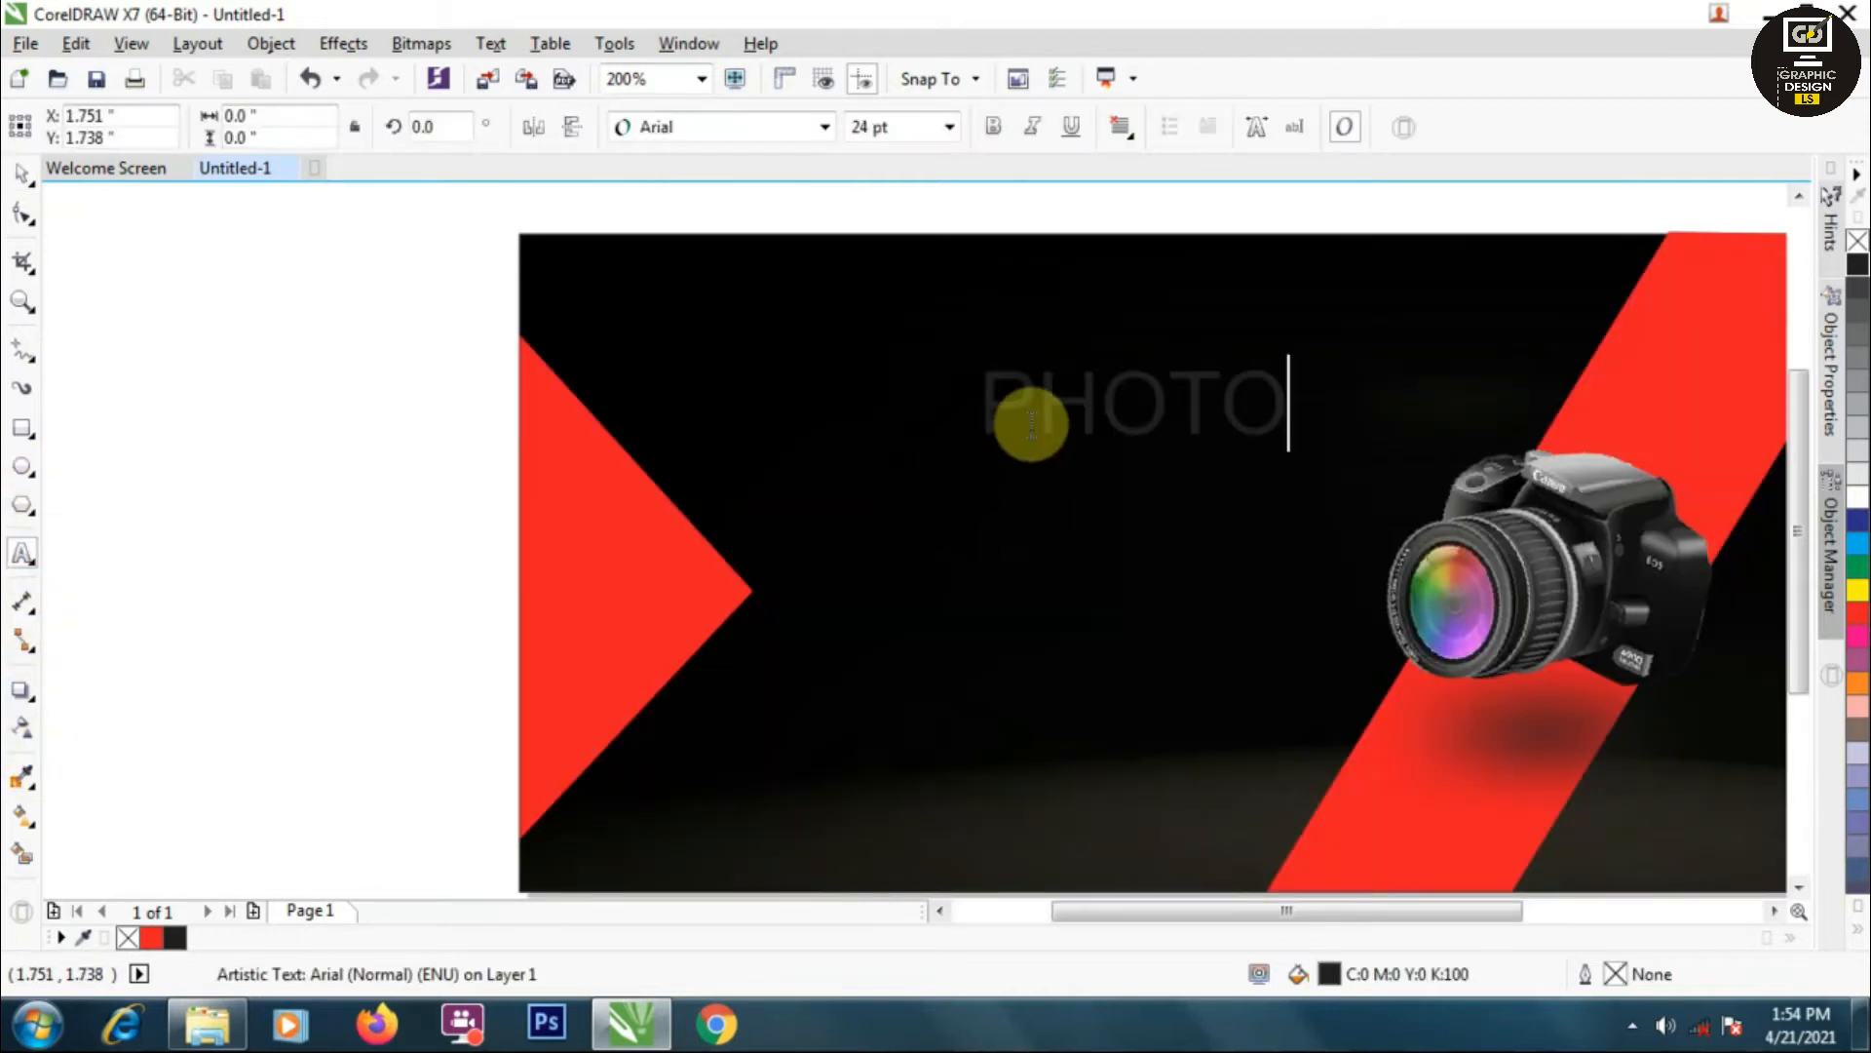
- Set the heading in white Arial Black and fit it at about 21.7 pt between the triangle and the camera
left_click(22, 173)
left_click(780, 136)
left_click(682, 192)
left_click(1857, 502)
left_click_drag(1420, 404, 1267, 426)
left_click_drag(1584, 477, 1505, 470)
left_click_drag(836, 398, 743, 363)
left_click_drag(1004, 434, 1003, 430)
- Add "ARE YOU REDY!" above the heading and the white menu words HOME, CEMENT, ABOUT and CONTACTS over it
left_click(944, 342)
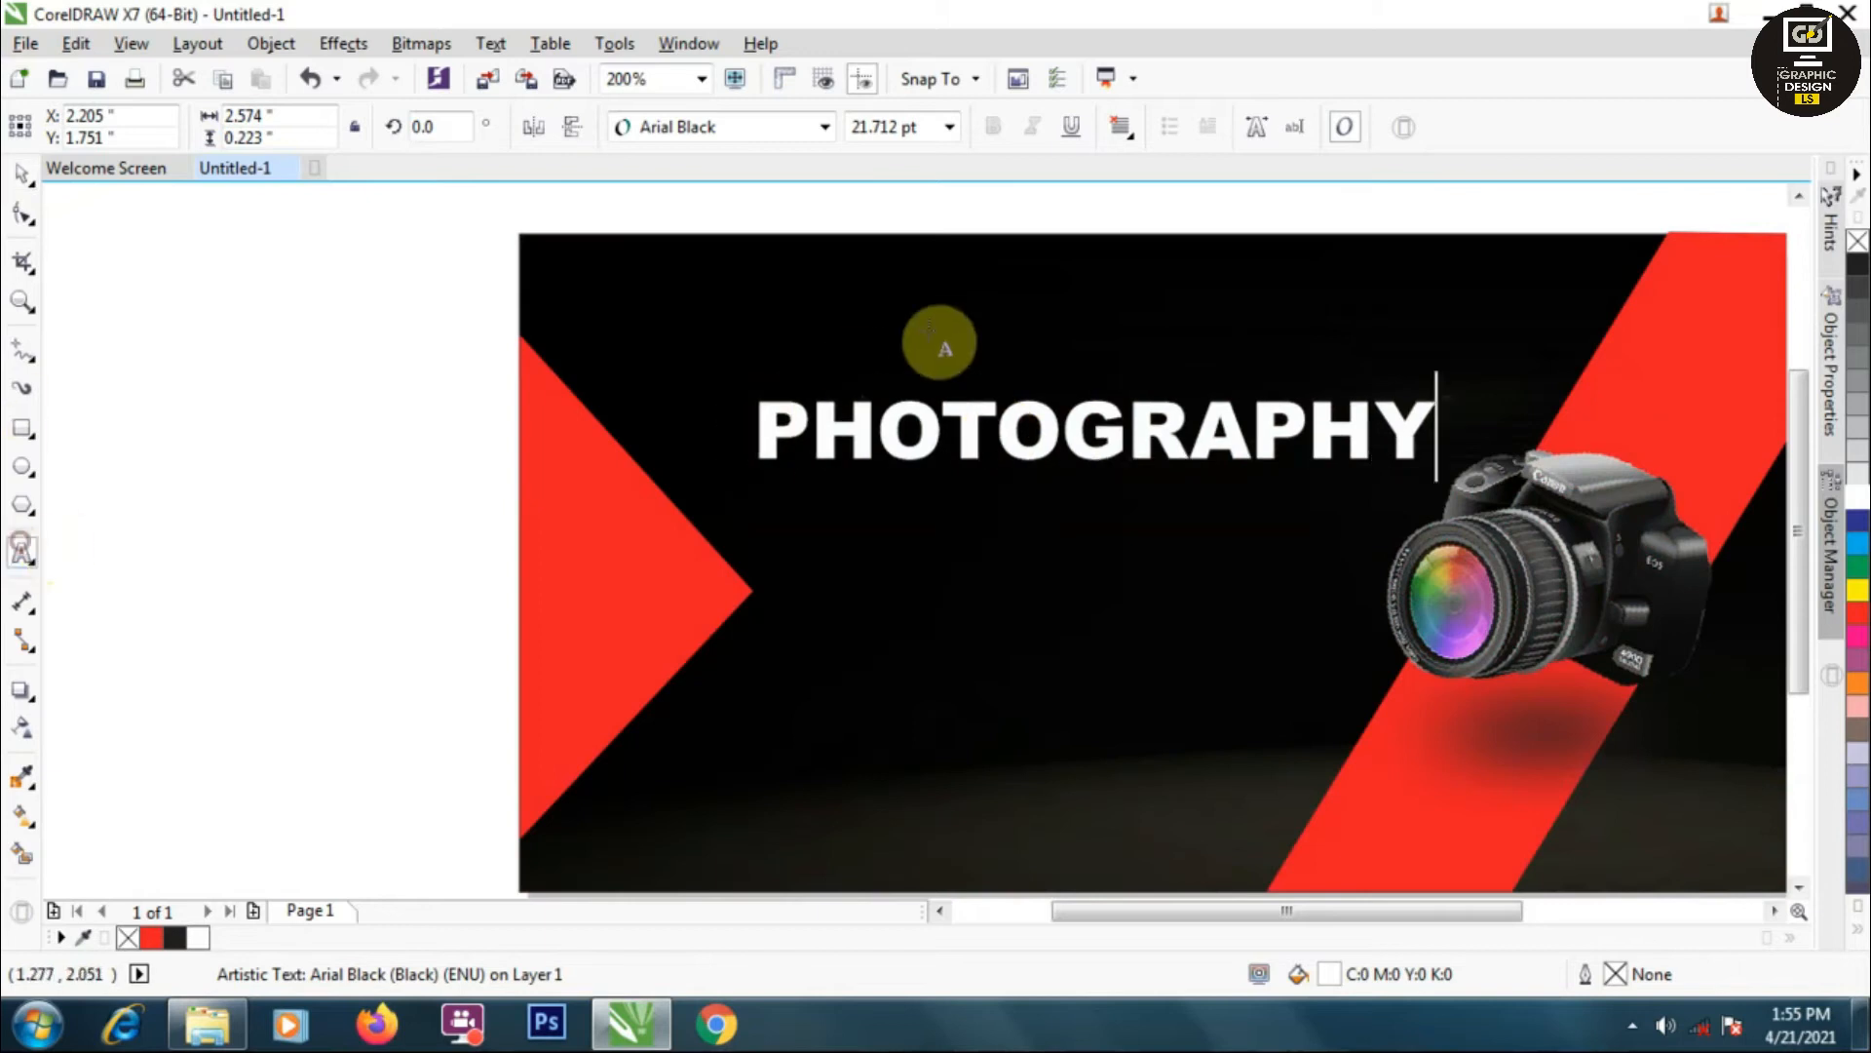
key("ctrl+v")
left_click_drag(851, 377, 1148, 270)
double_click(1148, 270)
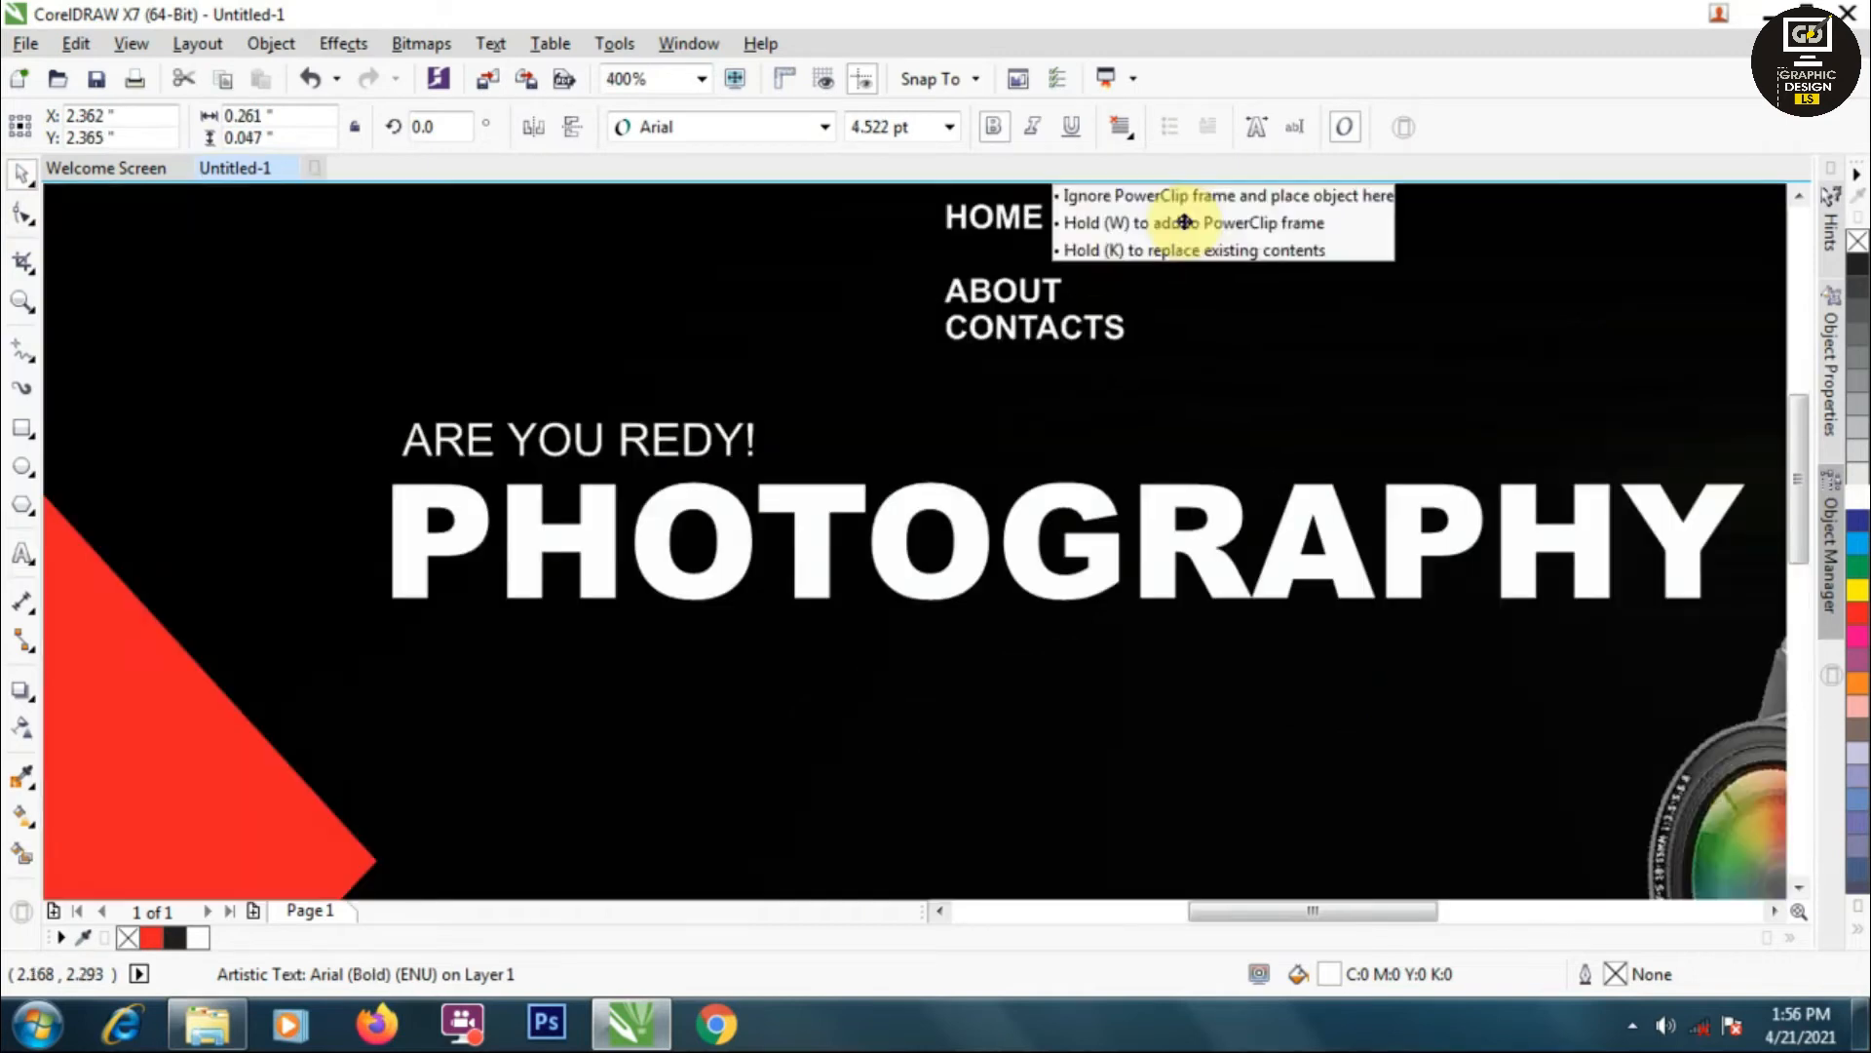
- Arrange CEMENT, ABOUT and CONTACTS in a row beside HOME
left_click_drag(1182, 238, 1319, 217)
left_click(1274, 237)
left_click(1003, 289)
left_click_drag(1102, 342, 1522, 219)
scroll(1484, 228, "down", 1)
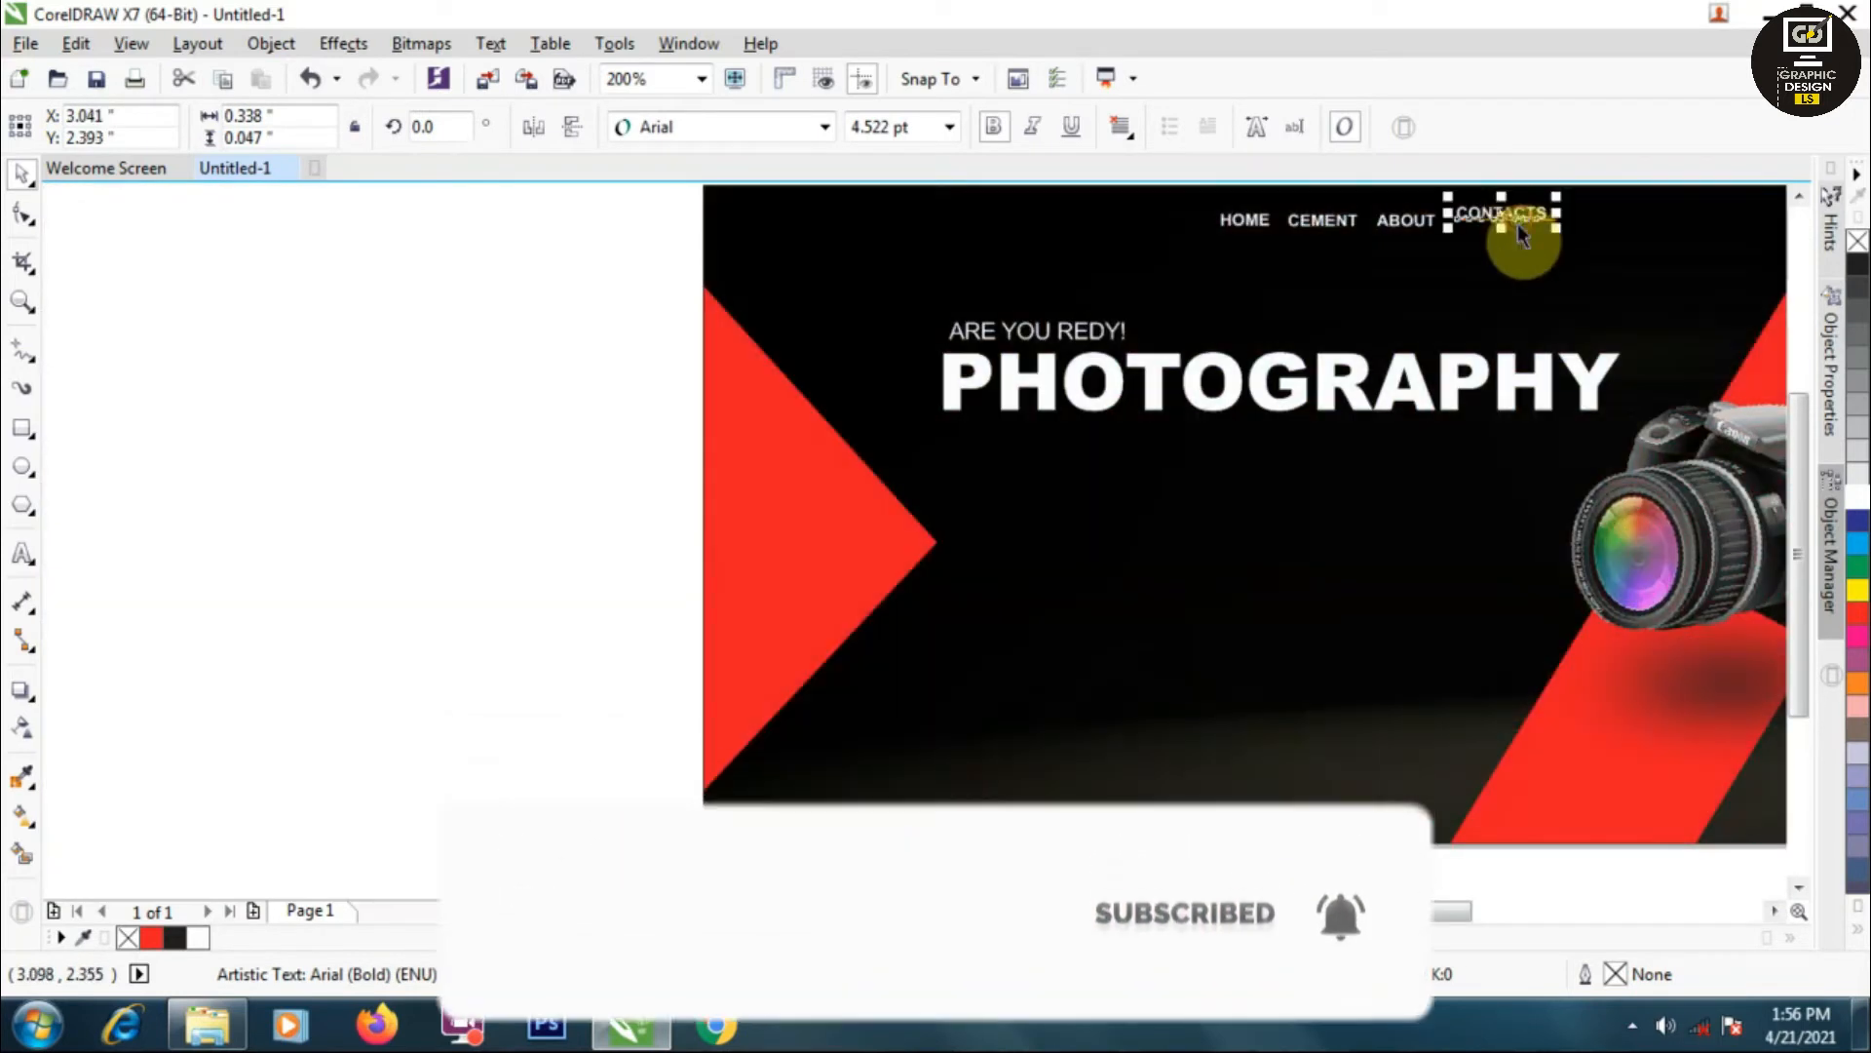
- Align the four menu words on one line and place them at the banner's top edge beside the red band
scroll(1517, 224, "down", 1)
key("shift+F4")
left_click_drag(1379, 201, 731, 274)
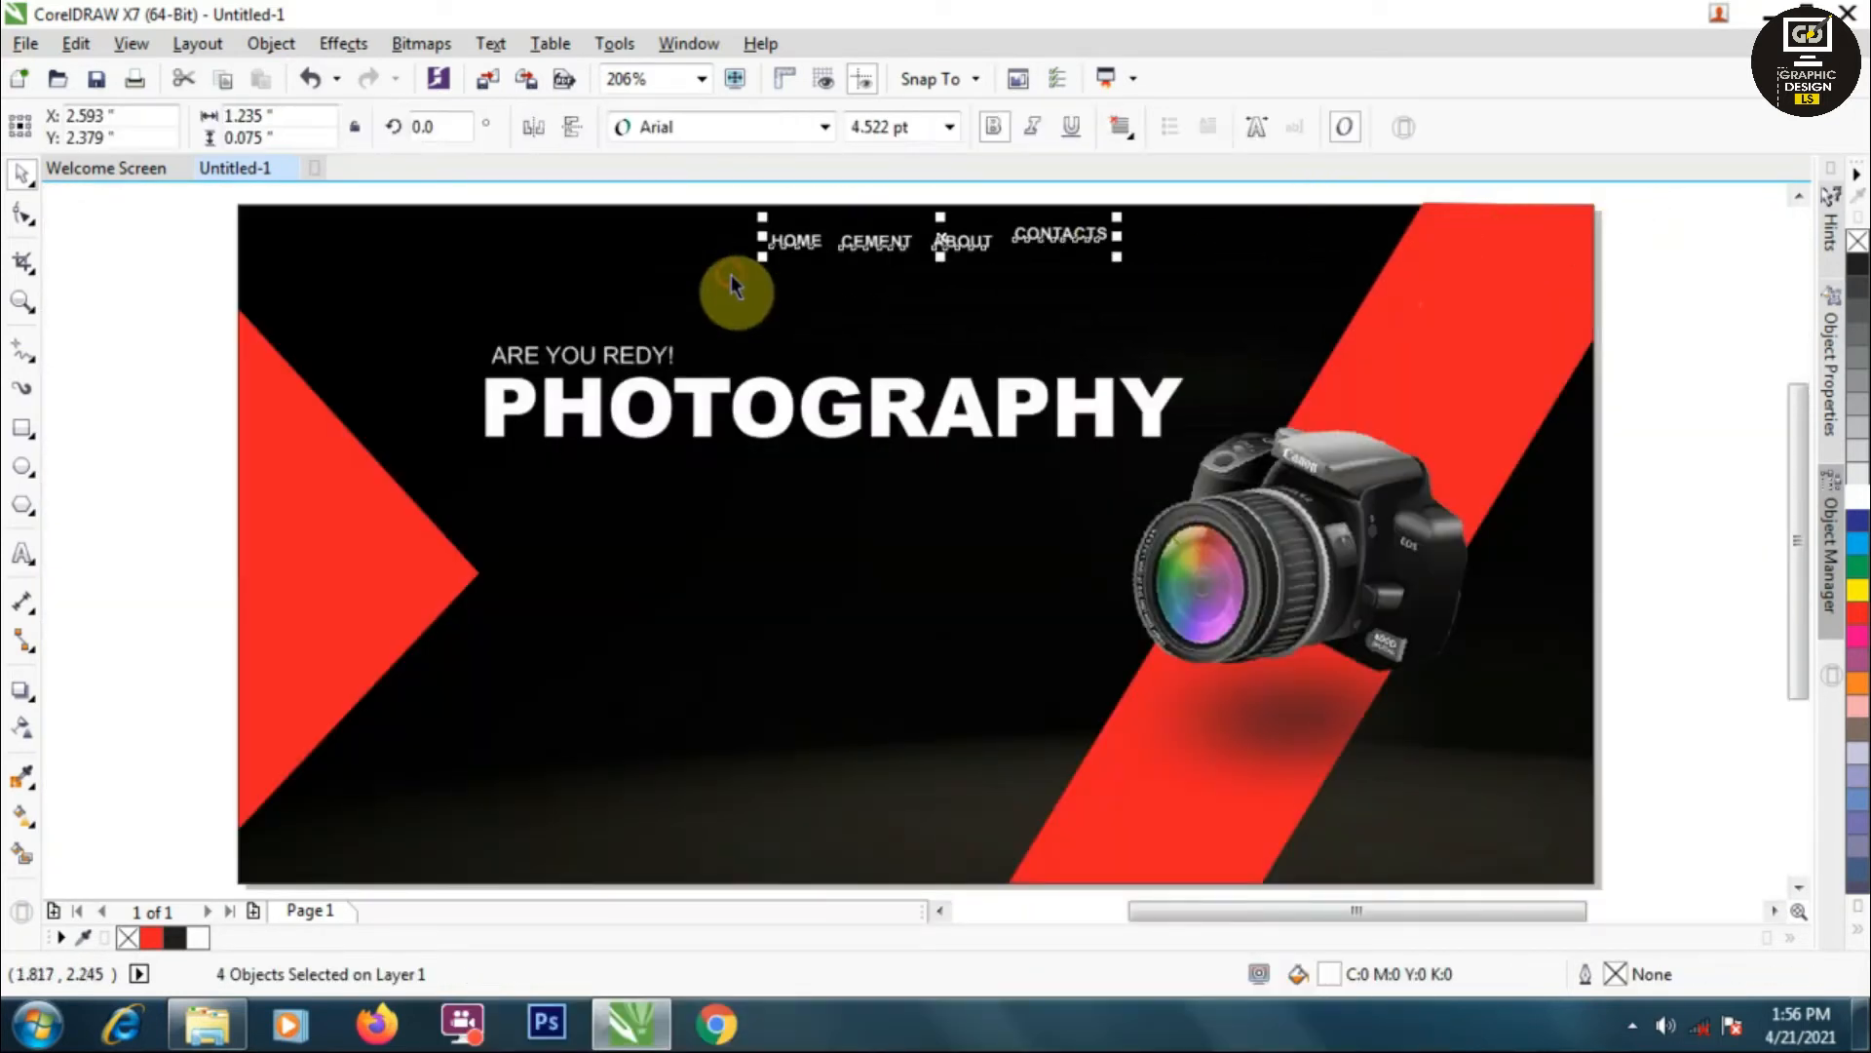
left_click_drag(1079, 243, 1329, 230)
key("Escape")
- Fill the menu word HOME with yellow
left_click(1050, 229)
left_click(1856, 589)
left_click(1674, 443)
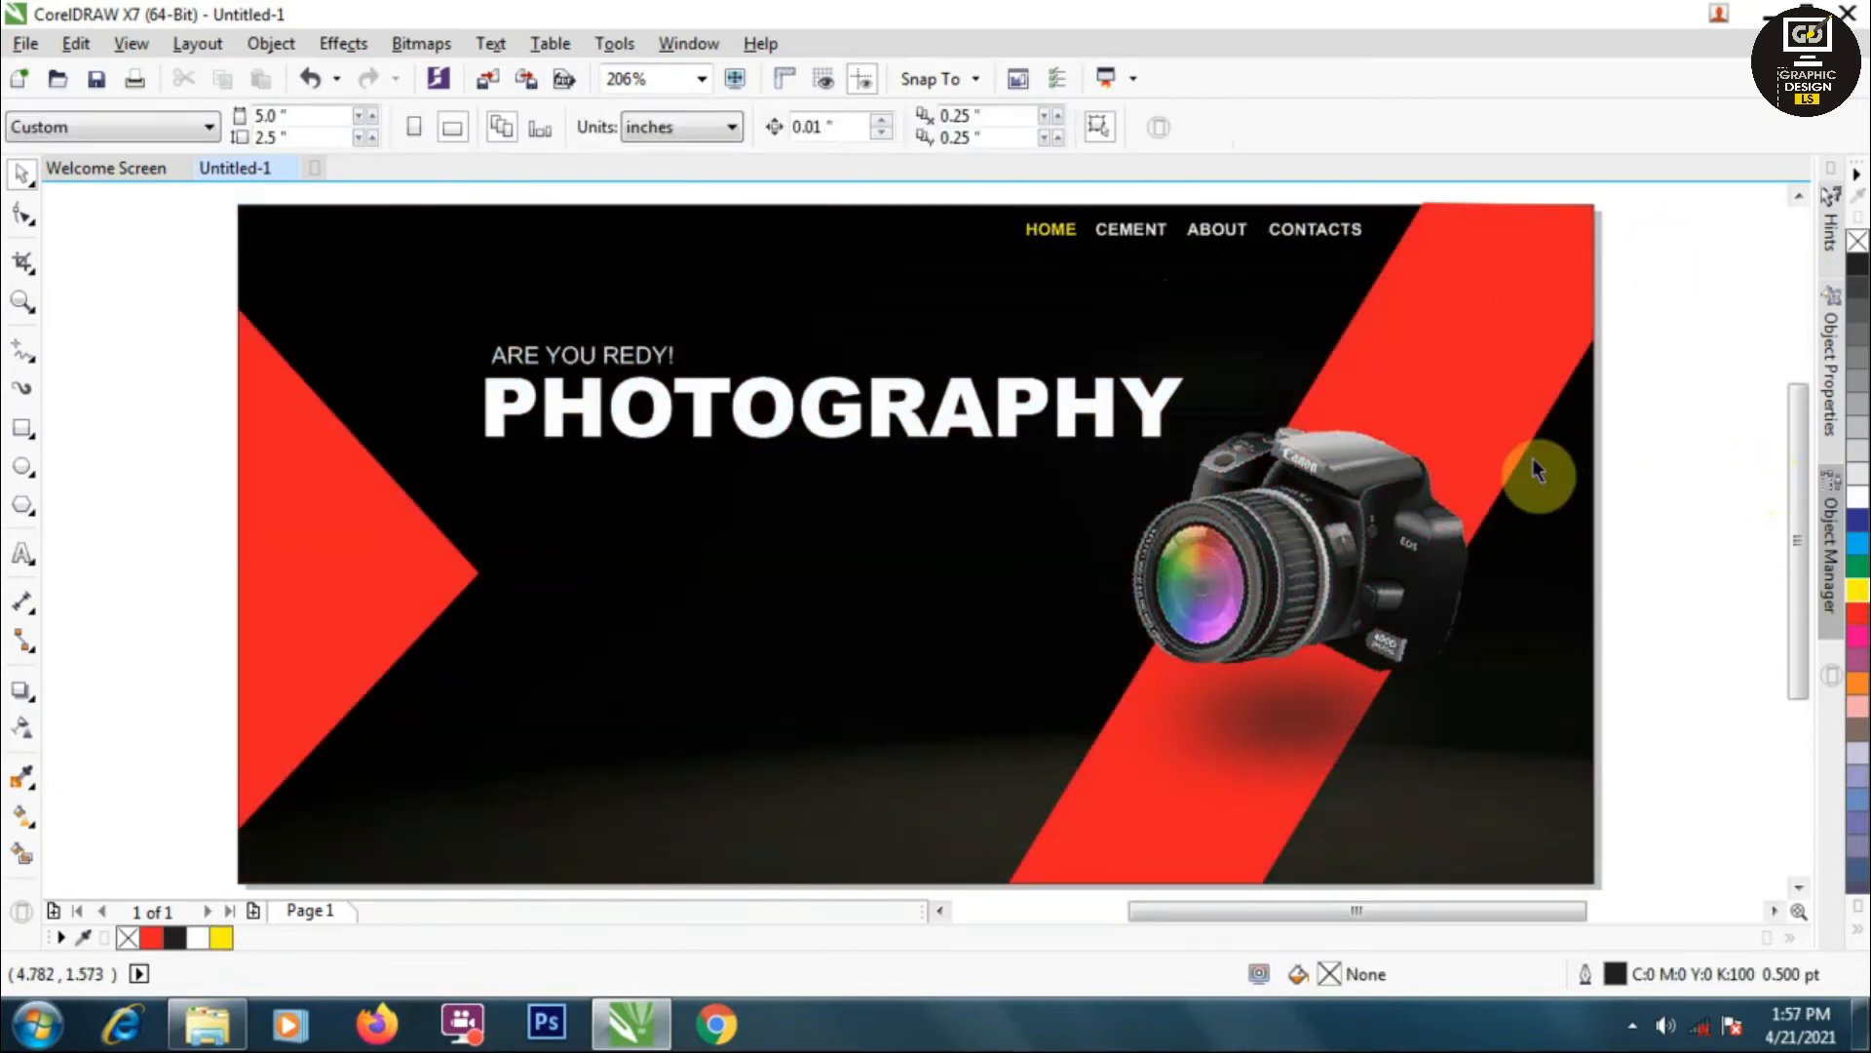
- Add the text "Worckshop Classor" and set its font to Brush Script MT
left_click(21, 553)
left_click(338, 569)
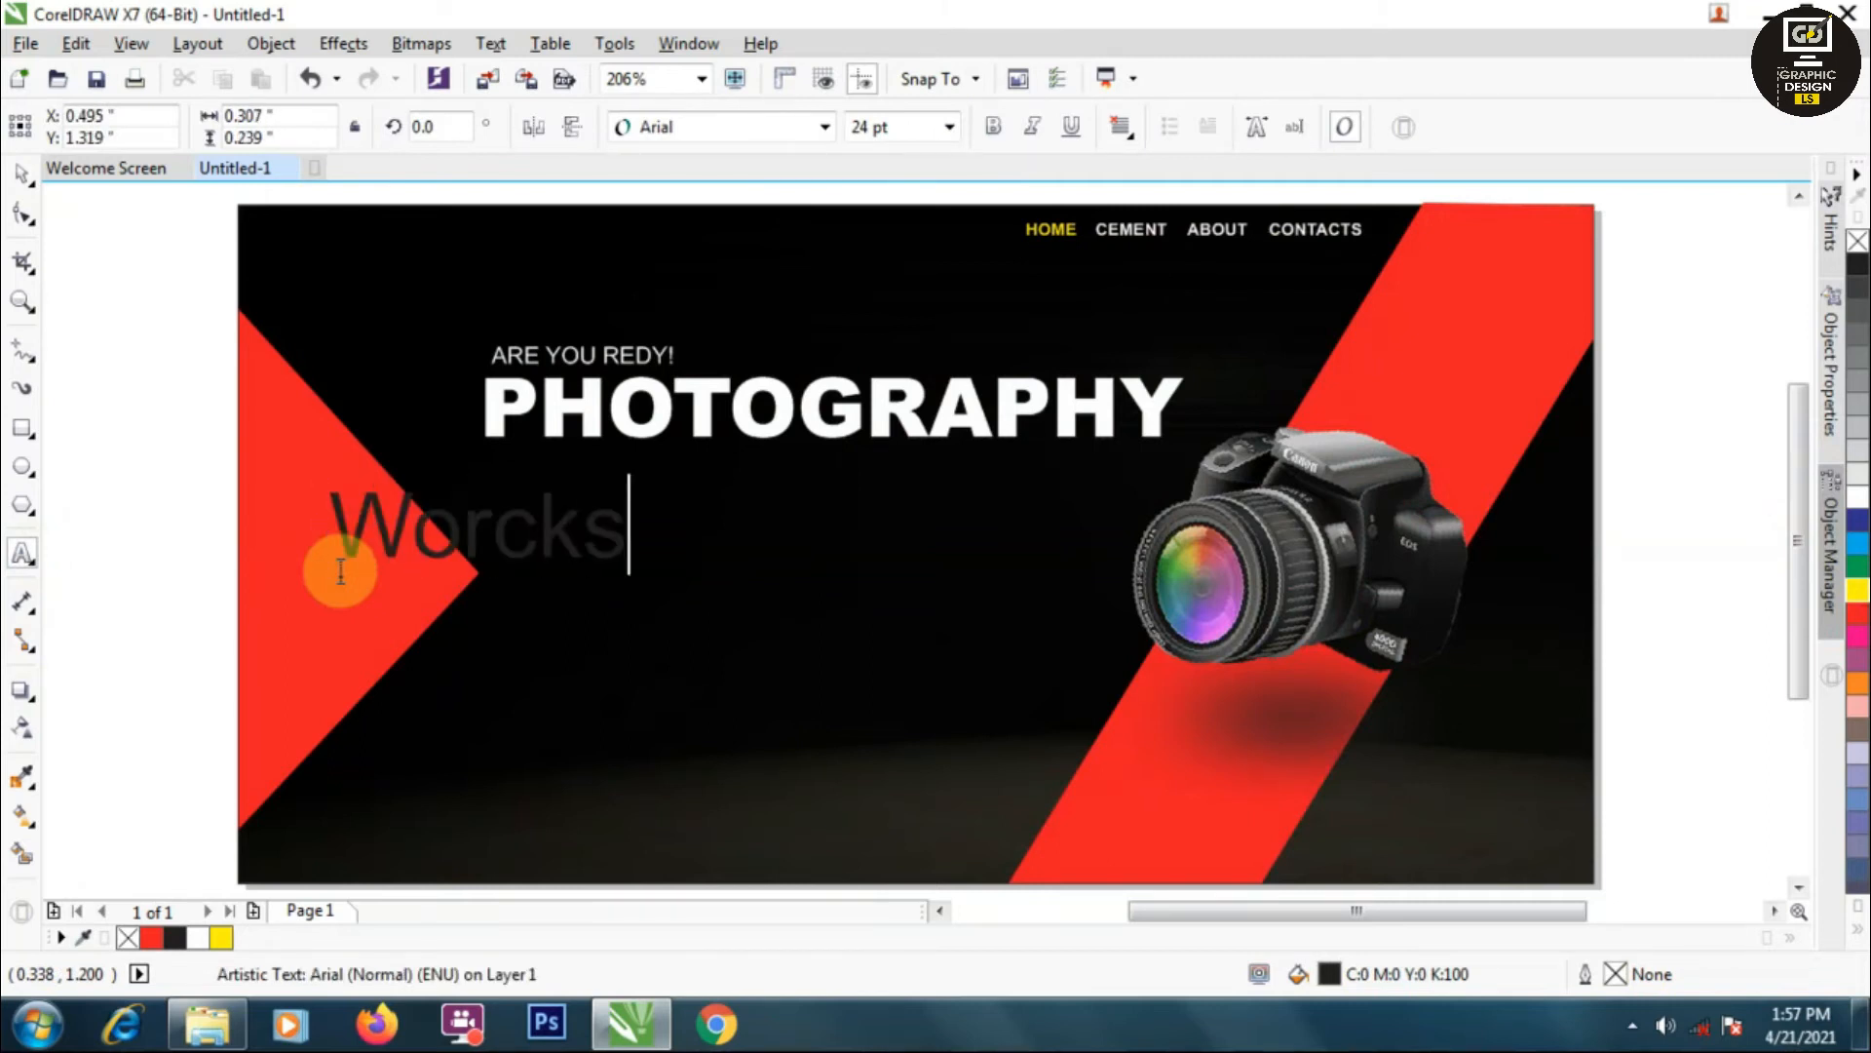
key("ctrl+space")
left_click(825, 127)
scroll(770, 584, "down", 3)
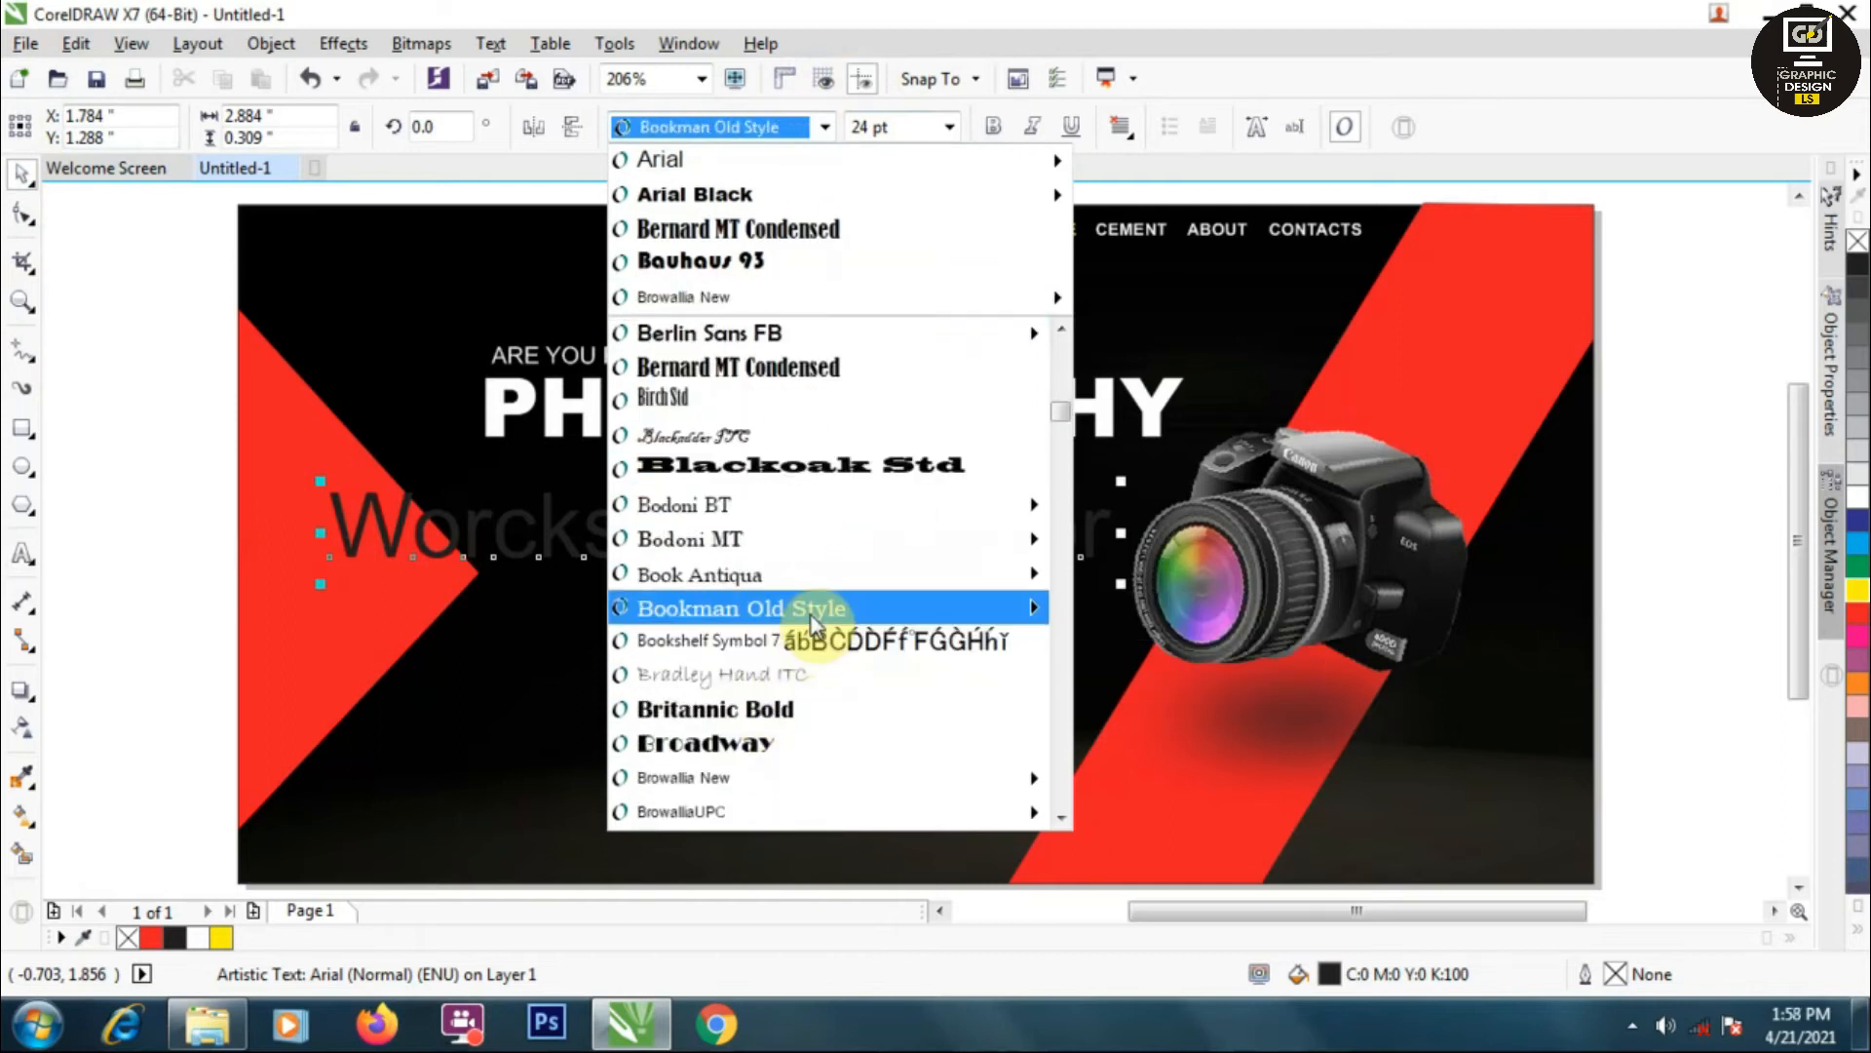
scroll(780, 662, "down", 6)
scroll(760, 585, "up", 3)
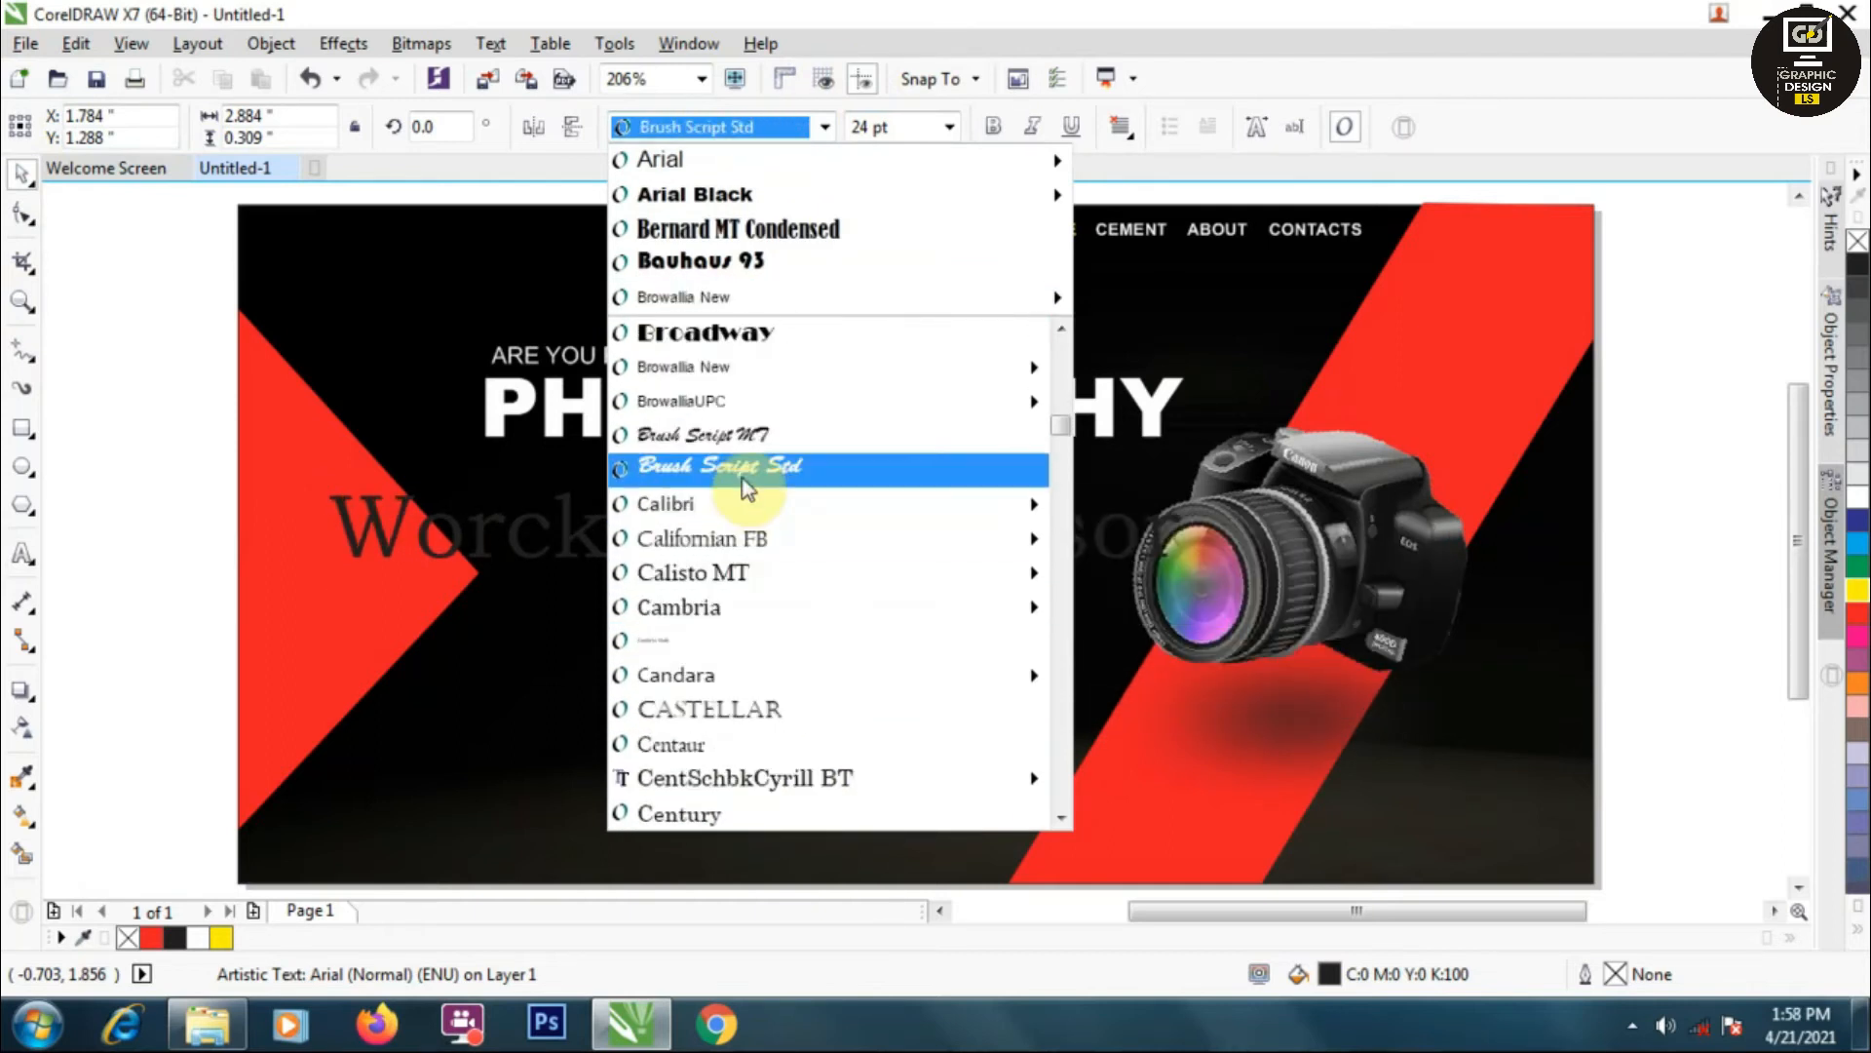
left_click(764, 432)
- Move the script text under the heading and fill it with gold (C1 M13 Y100 K0)
left_click_drag(751, 547, 1014, 468)
left_click(1856, 590)
double_click(1341, 968)
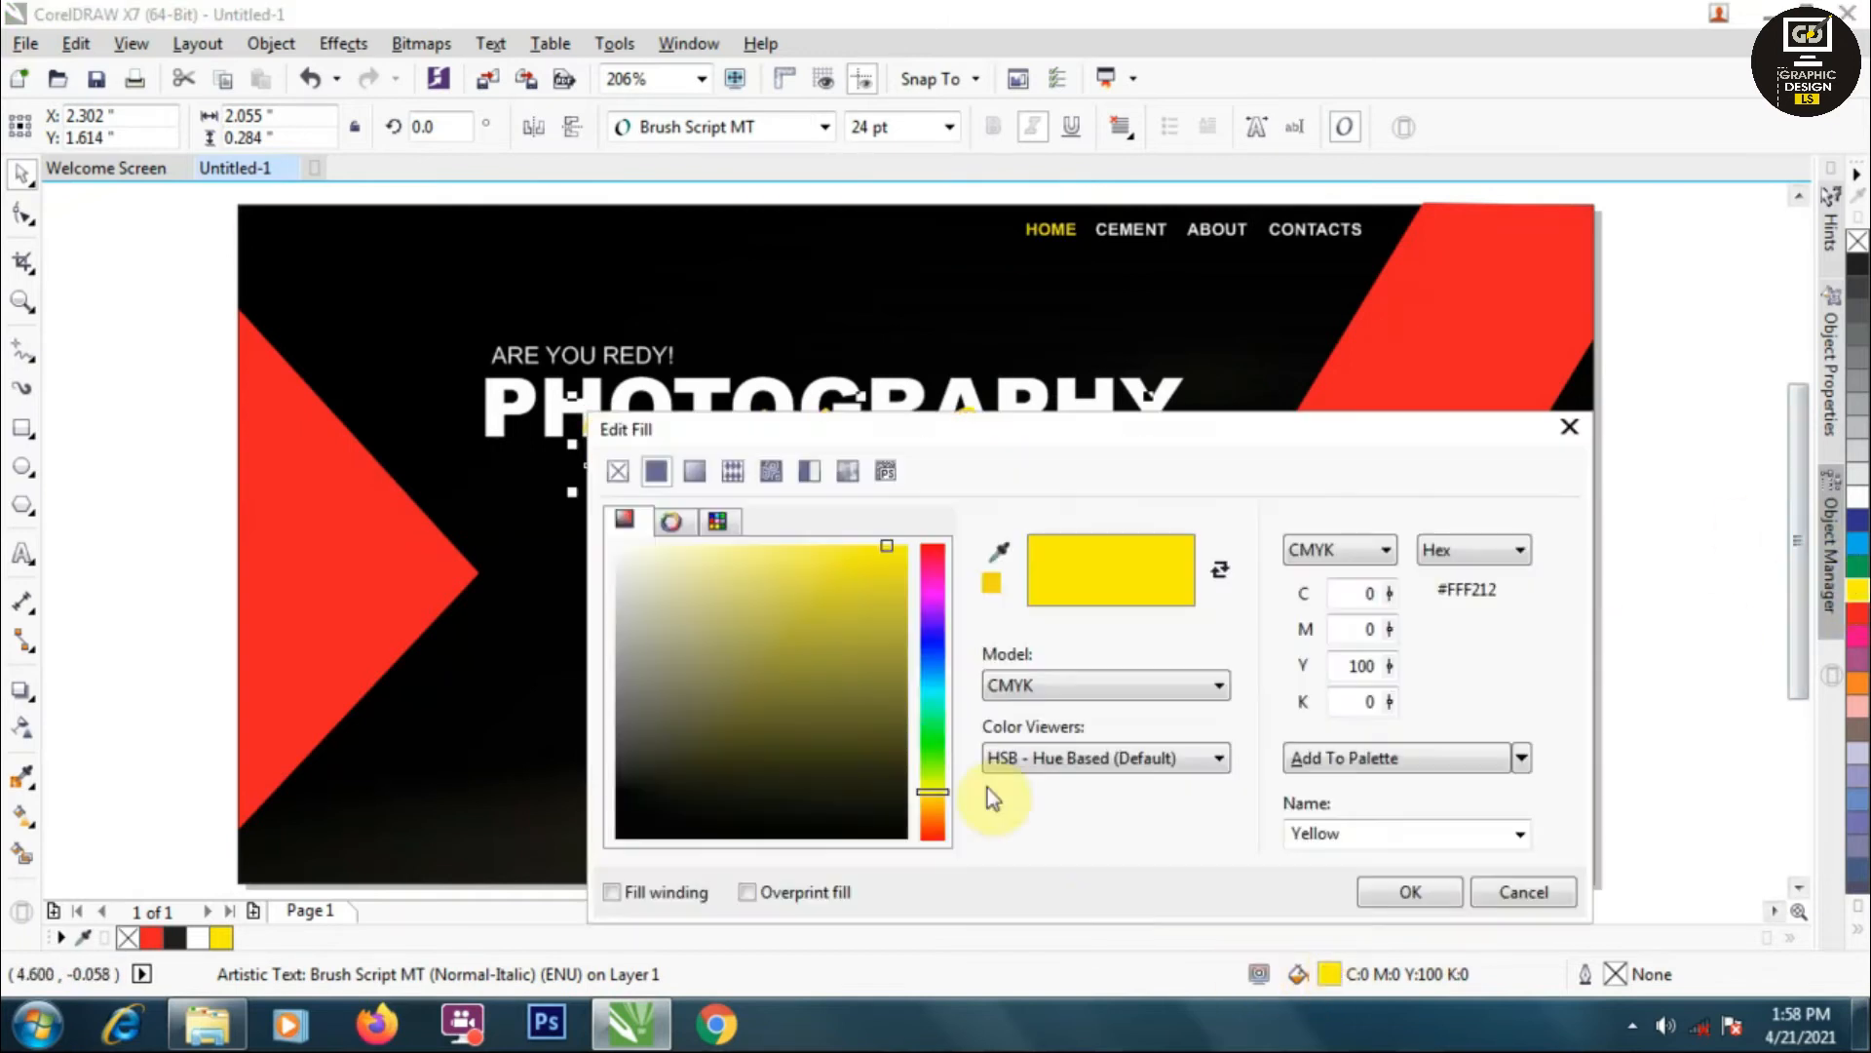
left_click(932, 808)
left_click(1403, 889)
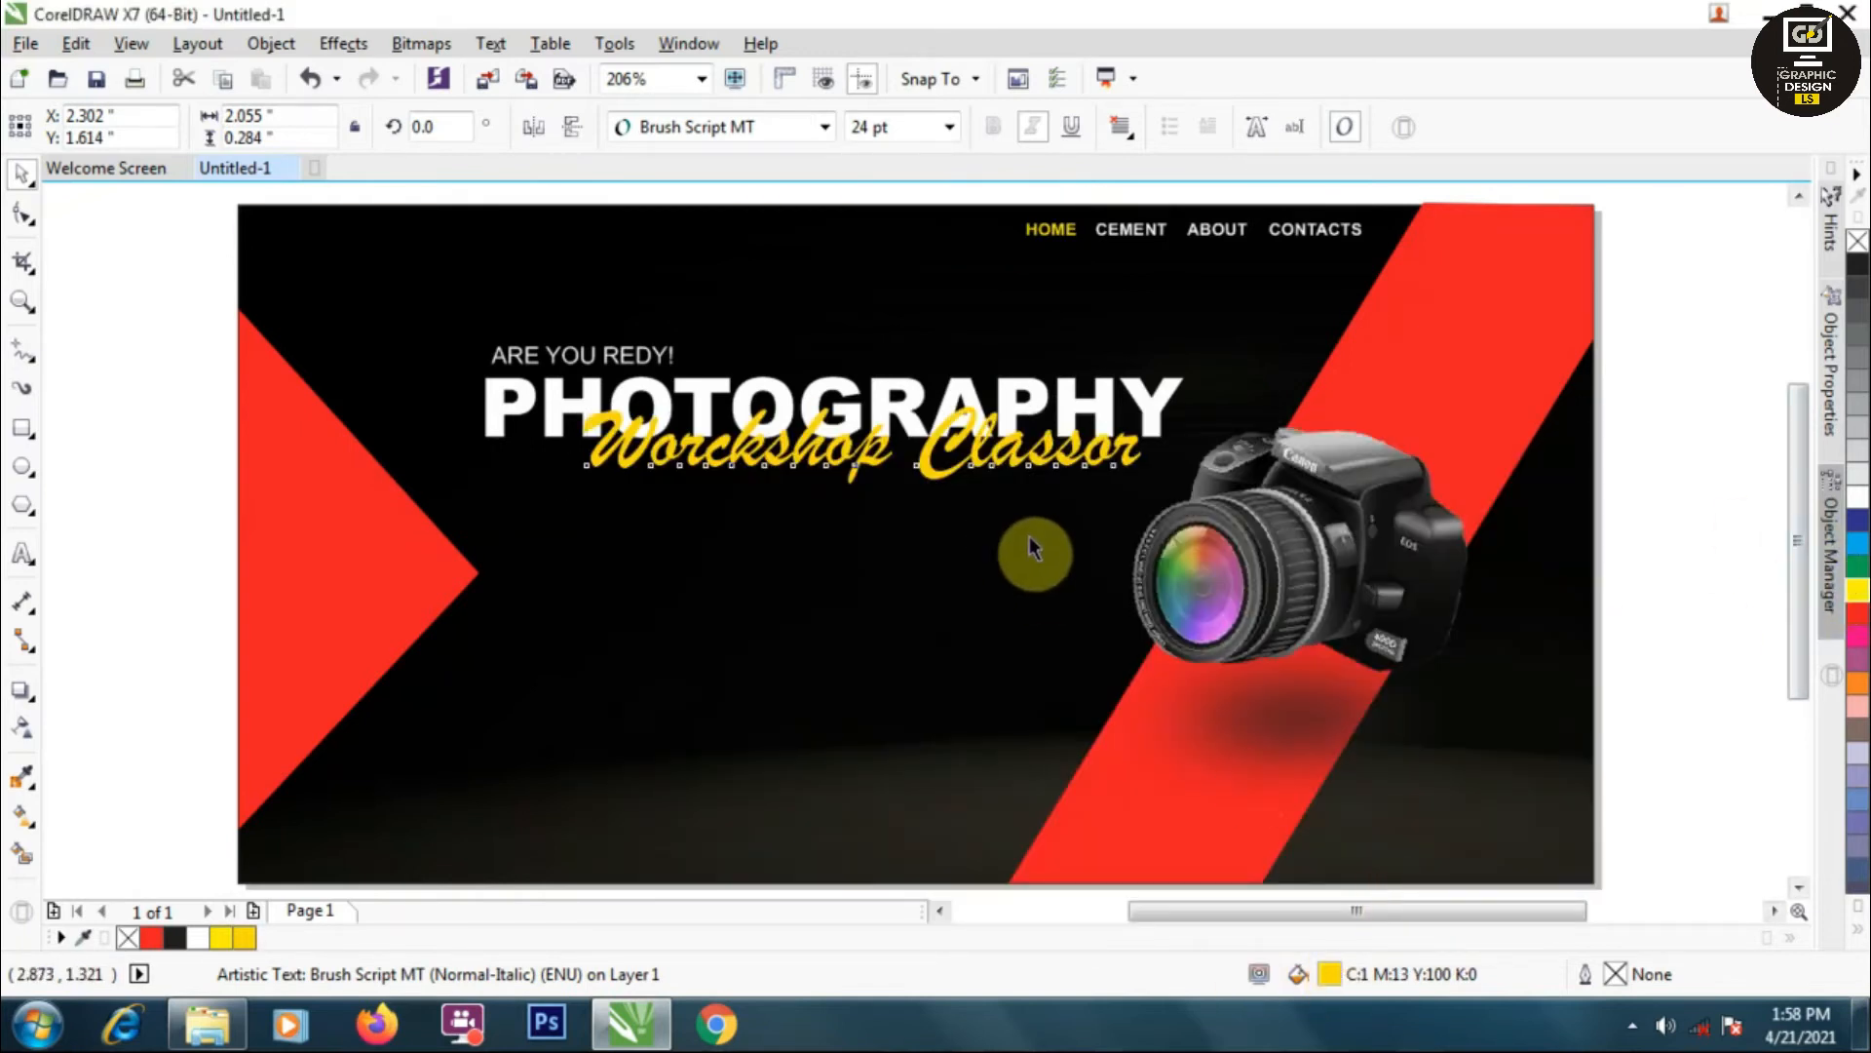
- Scale the script text down to about 1.68 inches wide and tuck it under the right part of the heading
left_click_drag(1146, 492, 998, 495)
scroll(1024, 452, "up", 1)
scroll(998, 495, "down", 1)
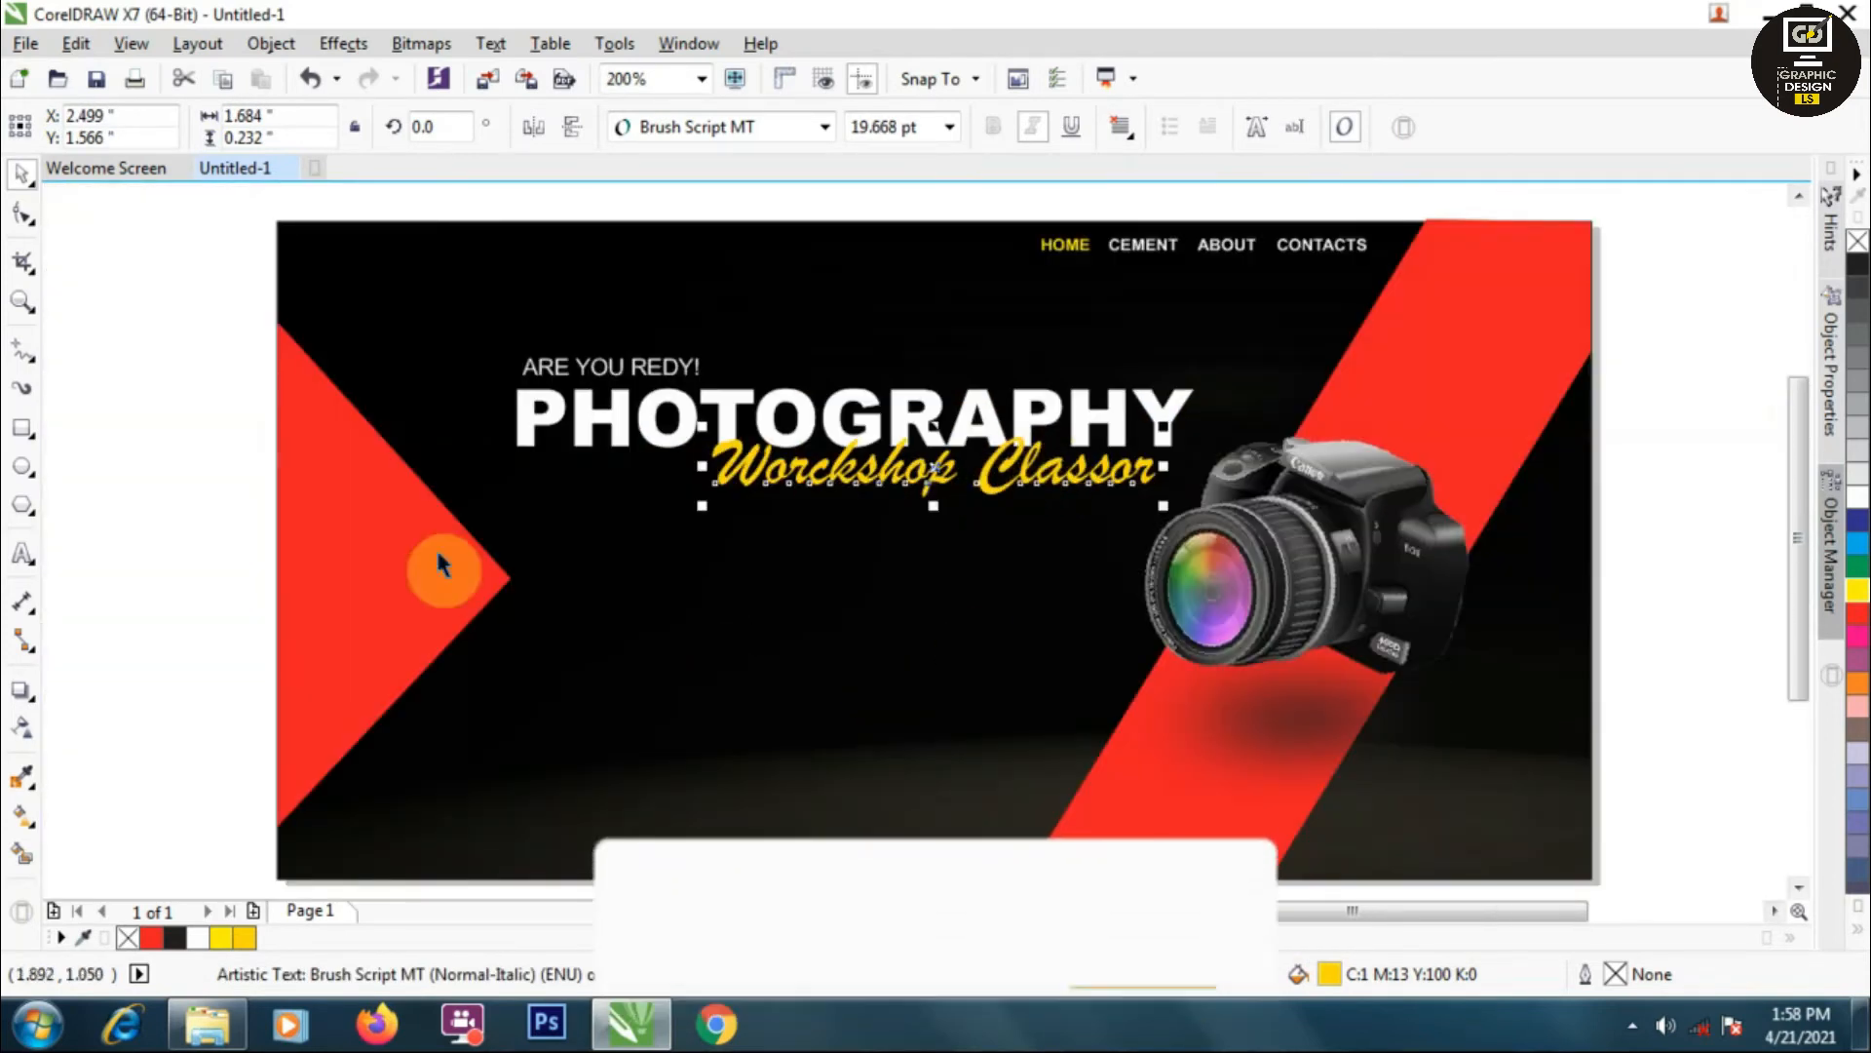
- Draw a fully rounded button about 0.82 by 0.21 inches below the script text and match its fill to that gold
left_click(21, 427)
left_click_drag(749, 607, 965, 664)
left_click(22, 214)
left_click_drag(749, 608, 754, 676)
left_click(1858, 590)
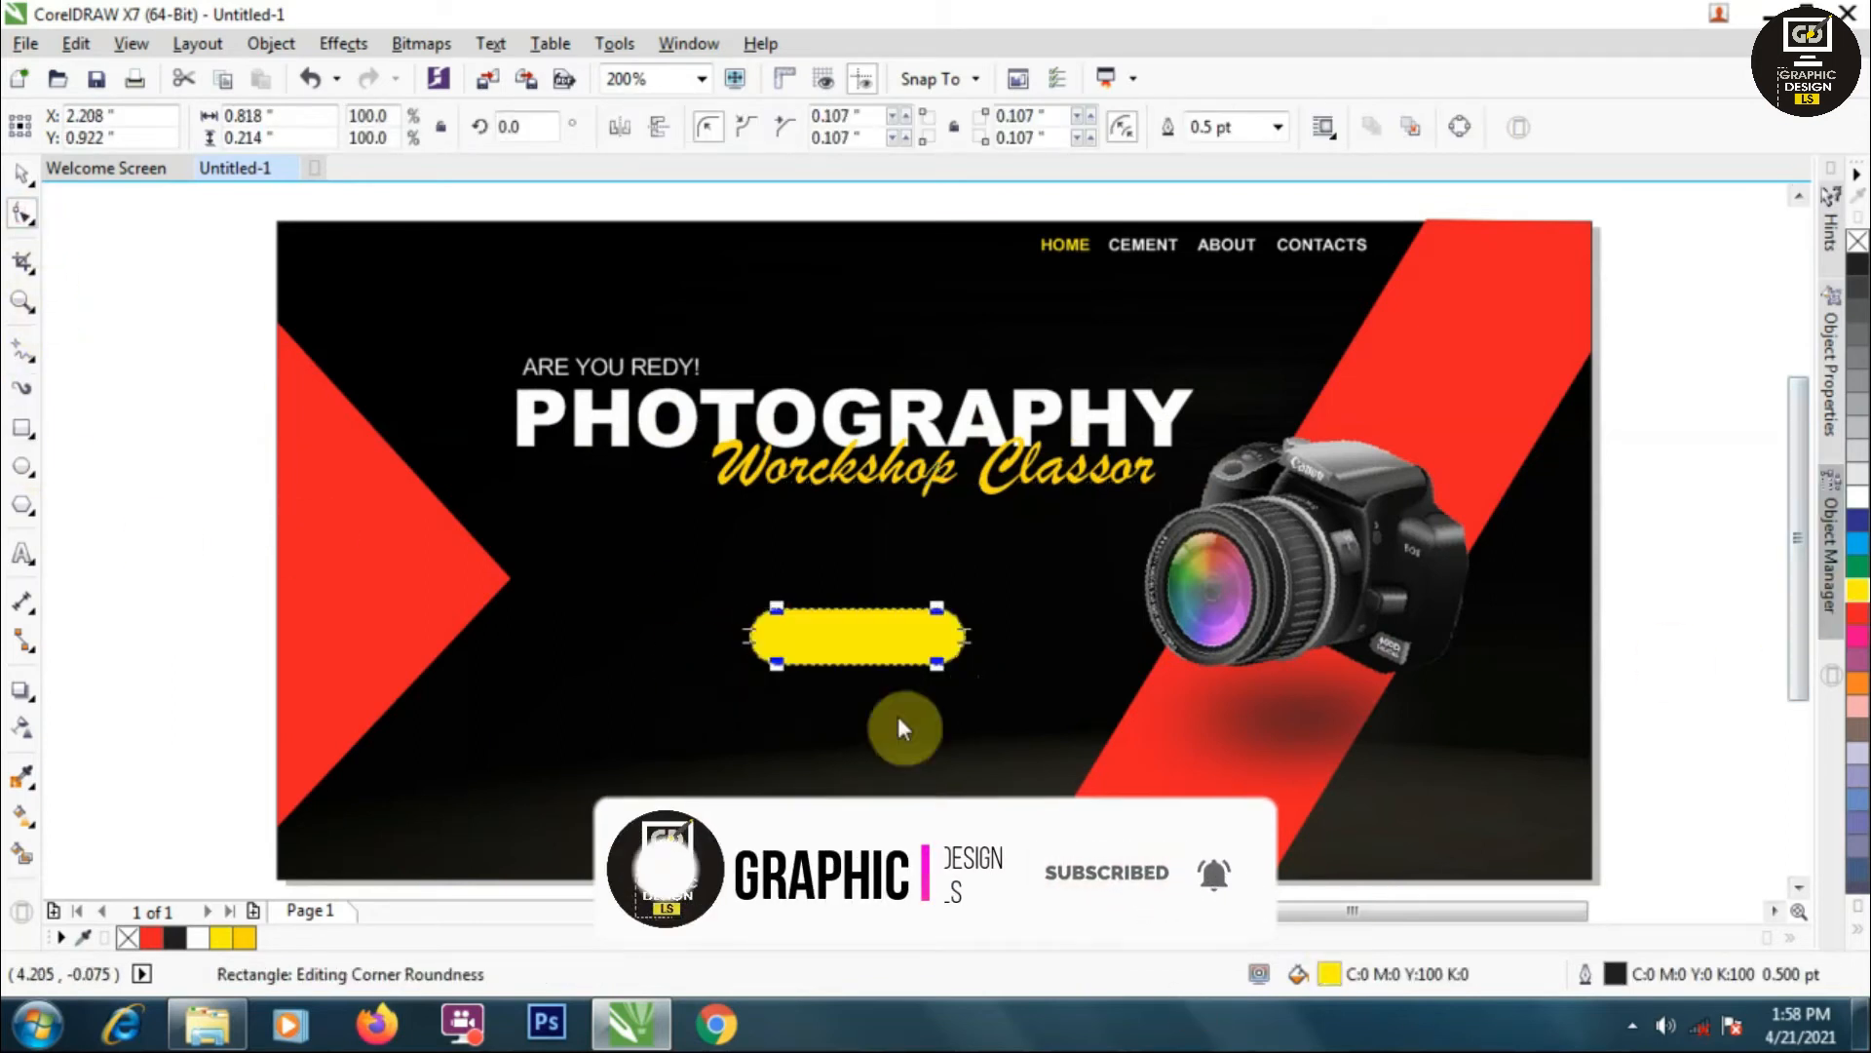
left_click(21, 776)
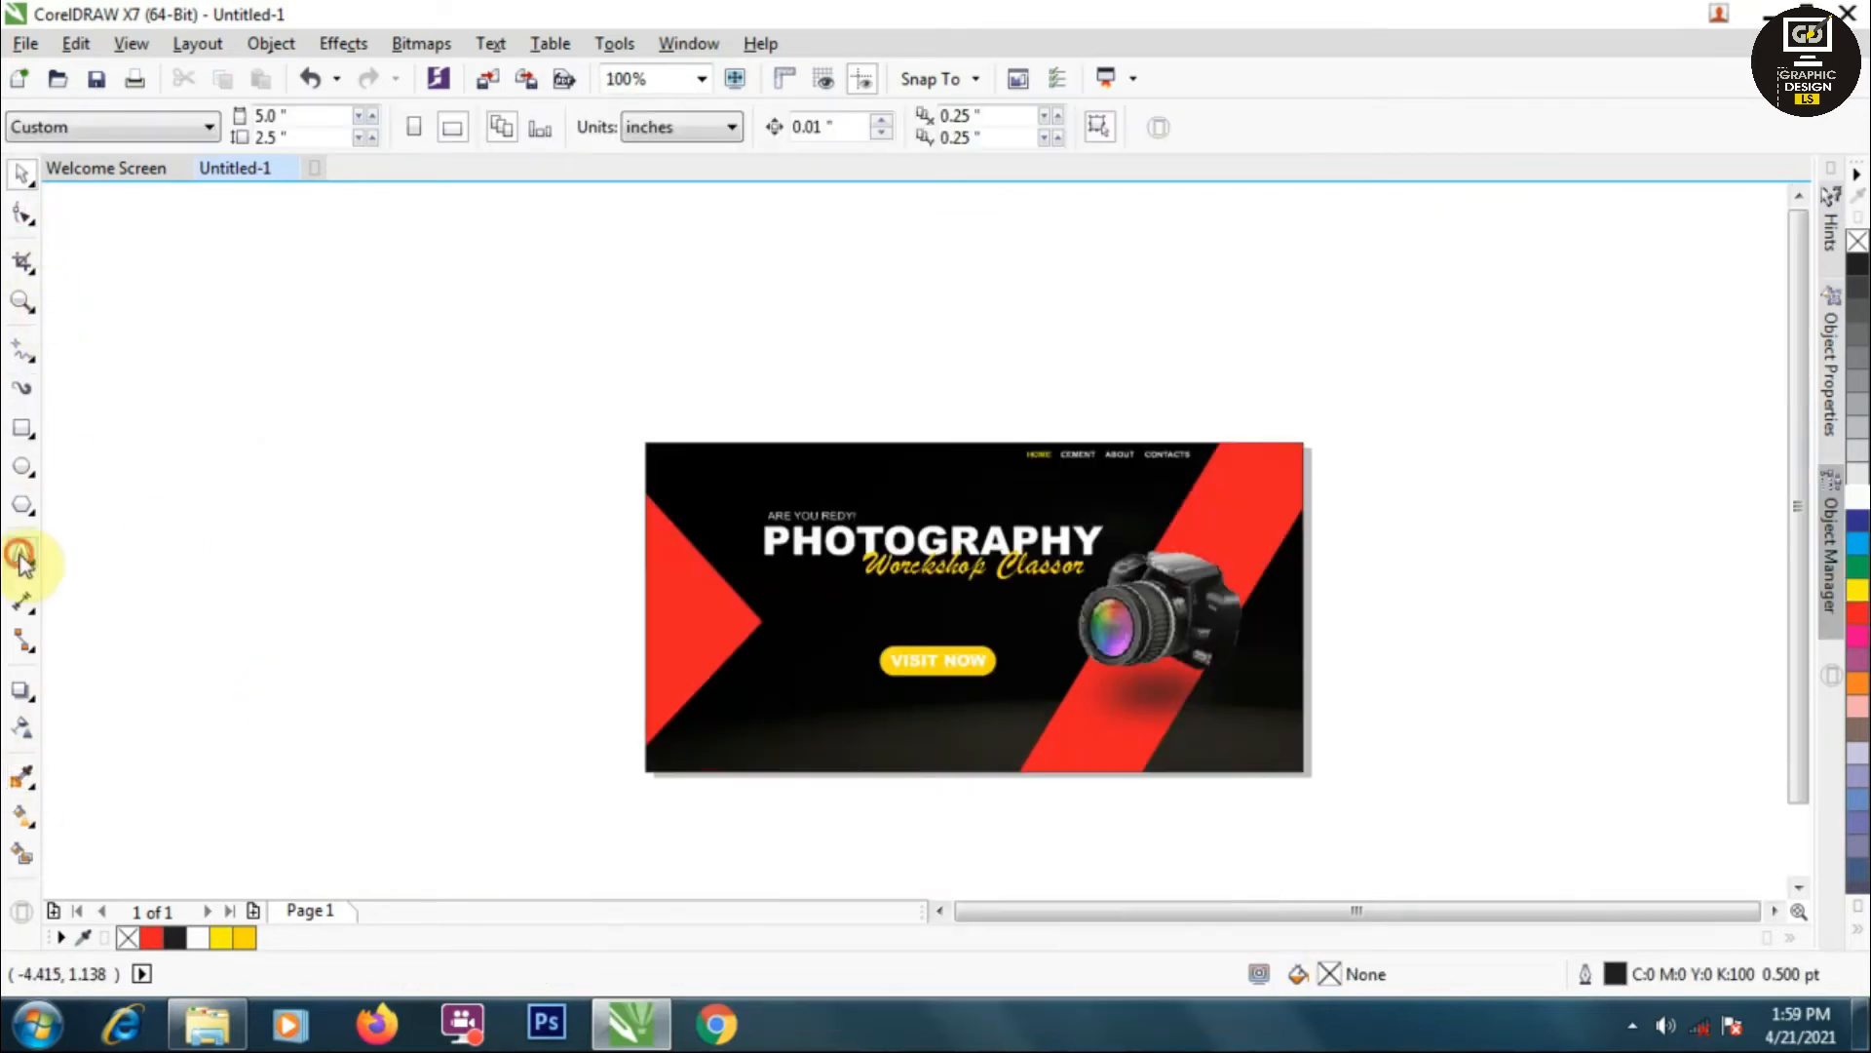
- Add the three lines "Laren a best photography / and my best work in photography / your DSLR Camera Qulty Product Photos" above the button
left_click(21, 553)
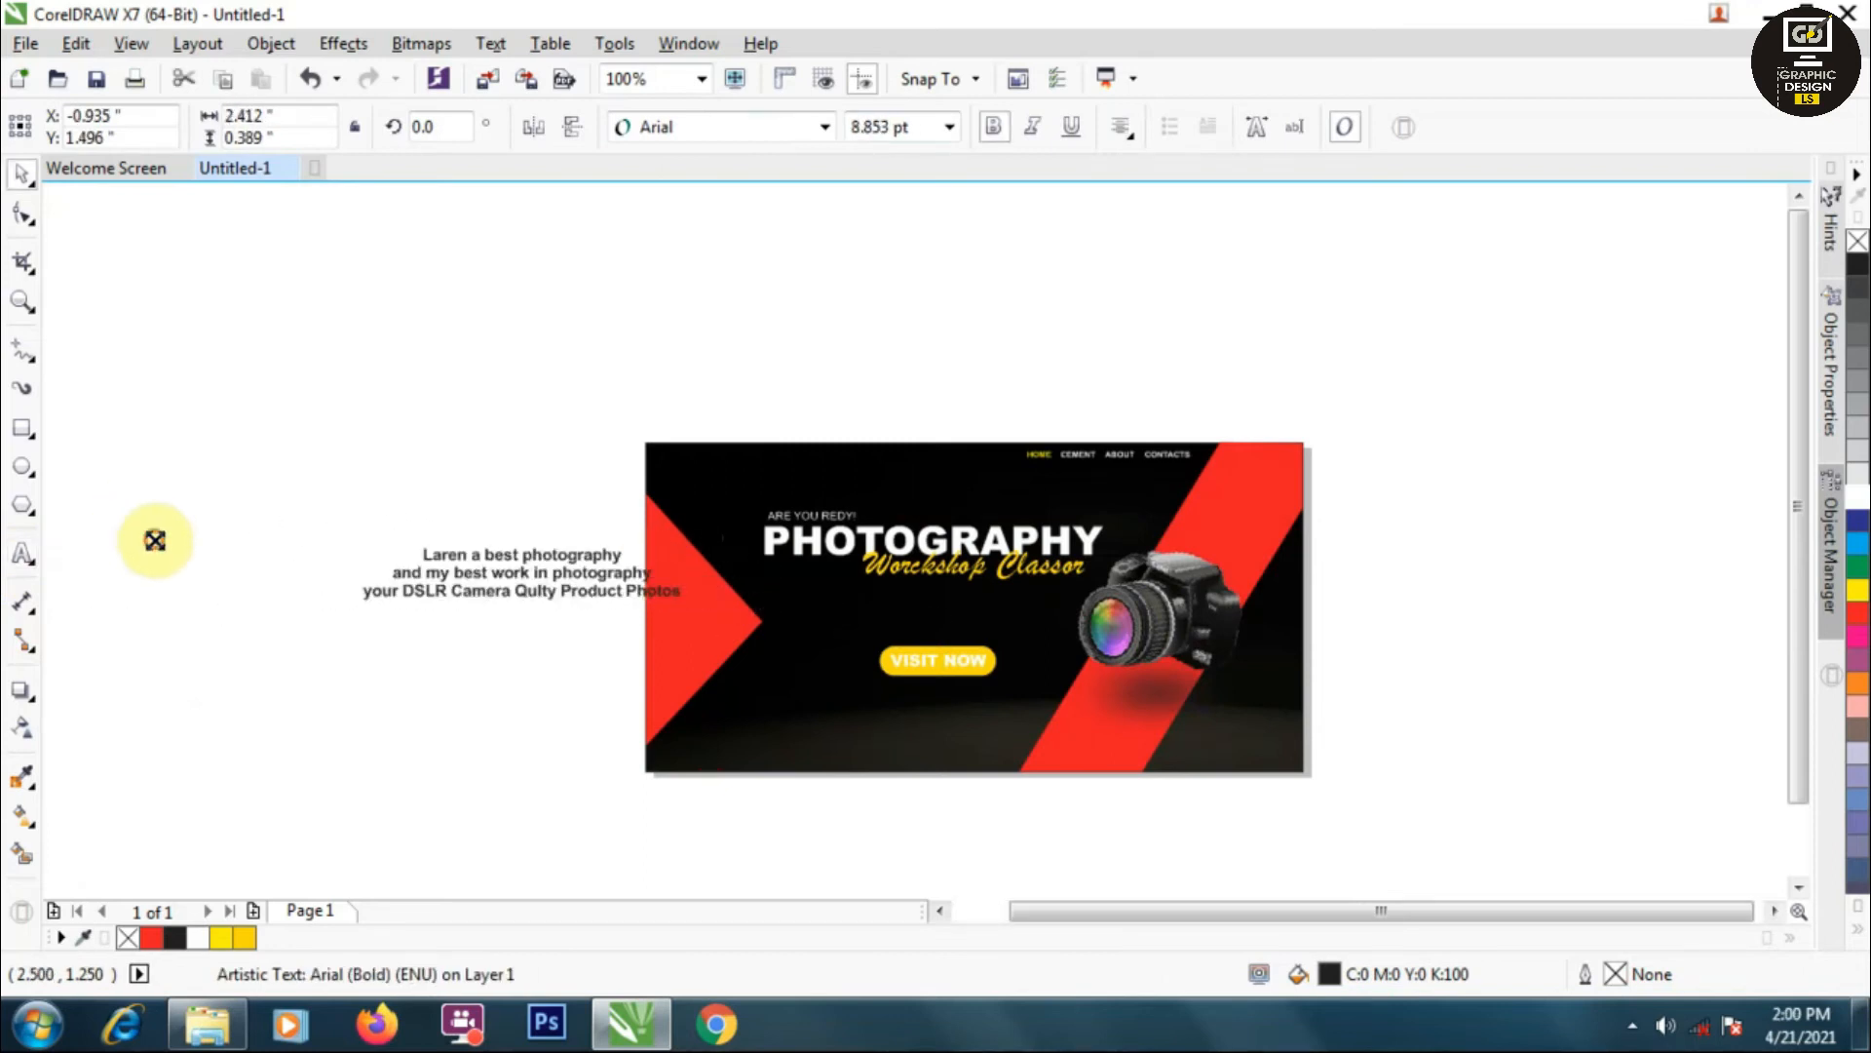
left_click_drag(506, 577, 922, 618)
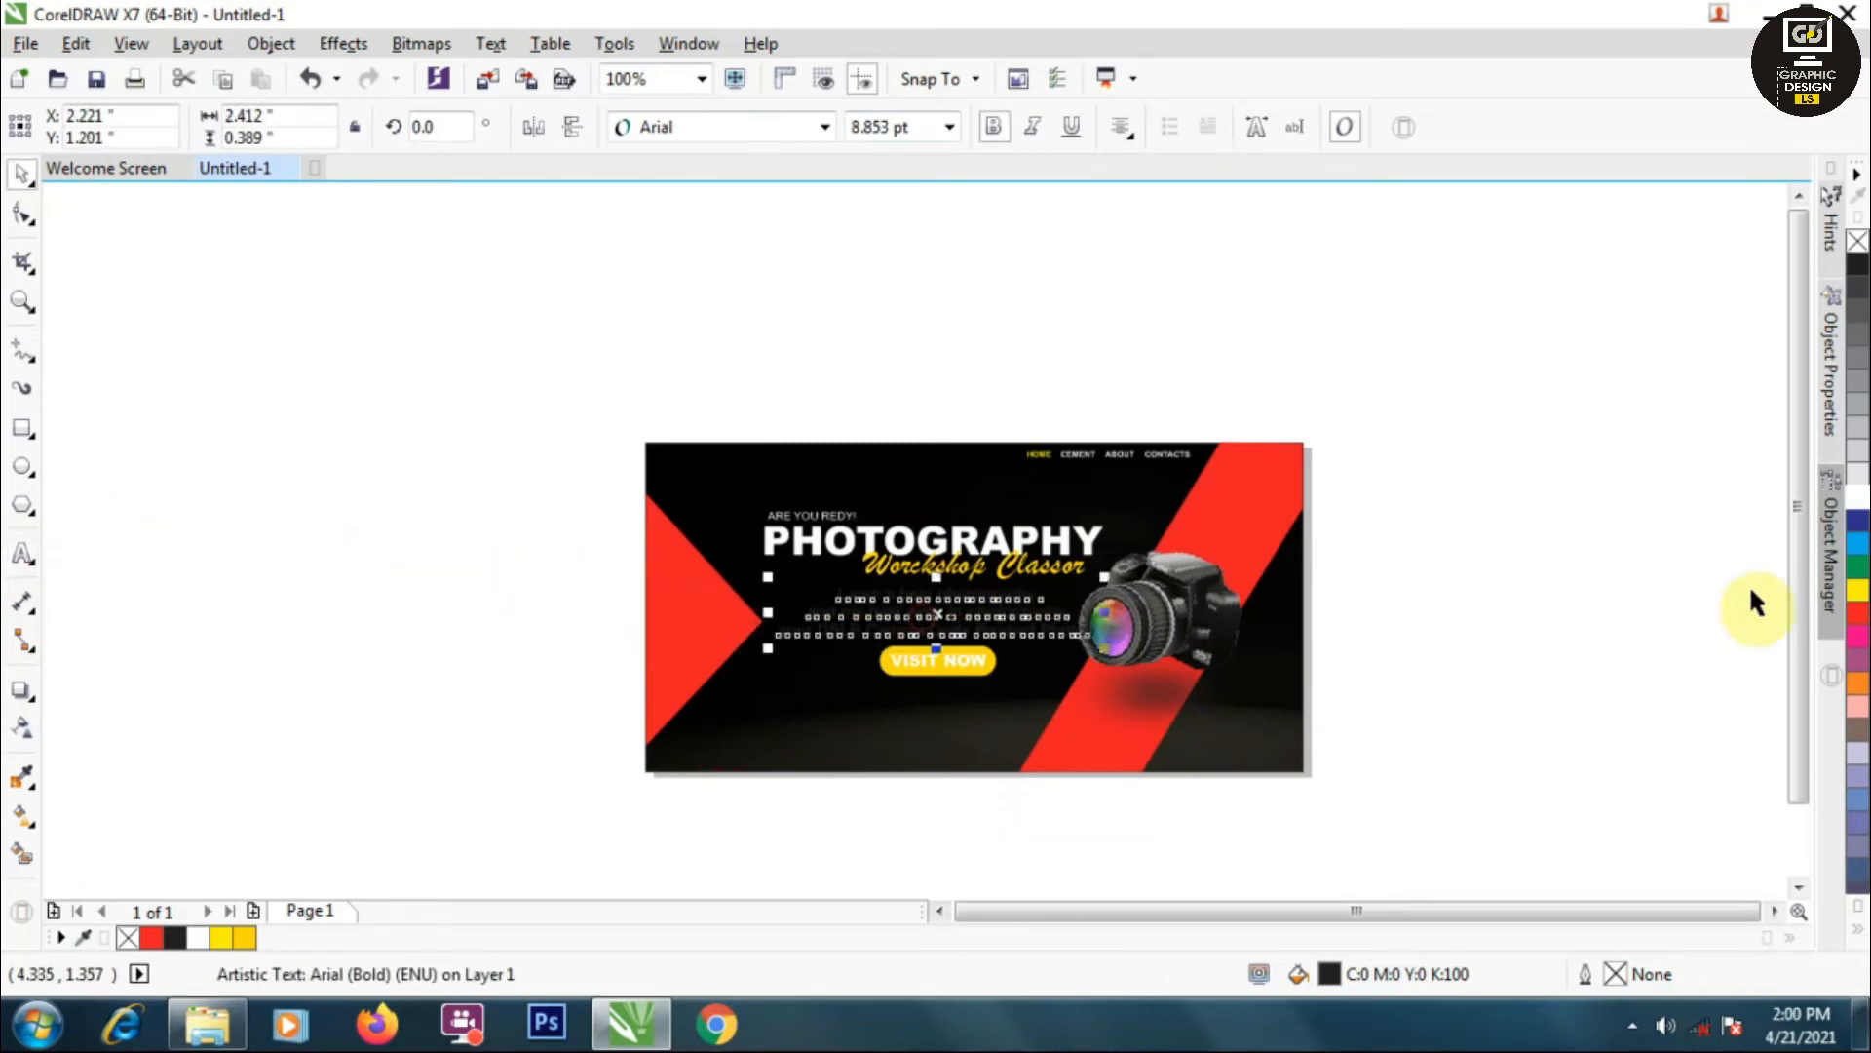
scroll(1058, 622, "up", 1)
left_click_drag(1145, 670, 1019, 638)
- Ungroup the VISIT NOW button's shape and label
left_click(895, 687)
right_click(882, 683)
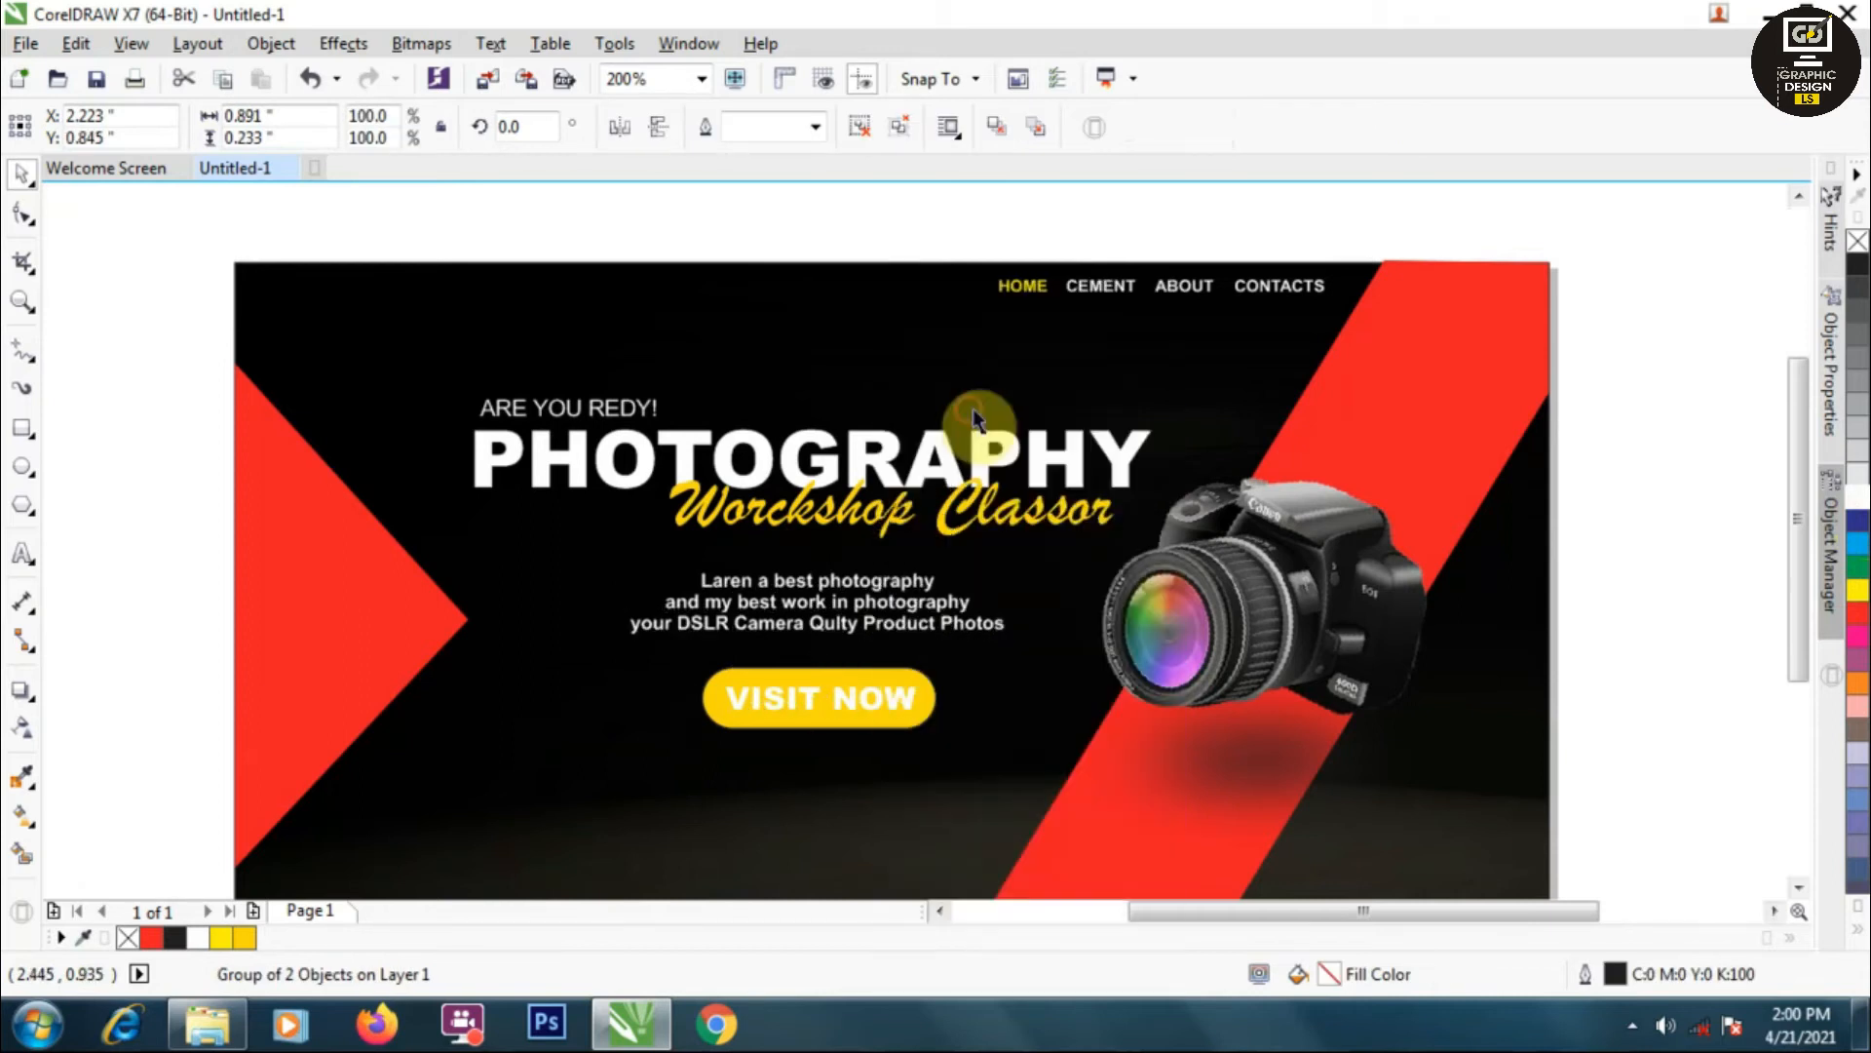
left_click(955, 420)
- Change the fill of the VISIT NOW button's rounded rectangle to a slightly darker gold
left_click(882, 692)
double_click(1328, 974)
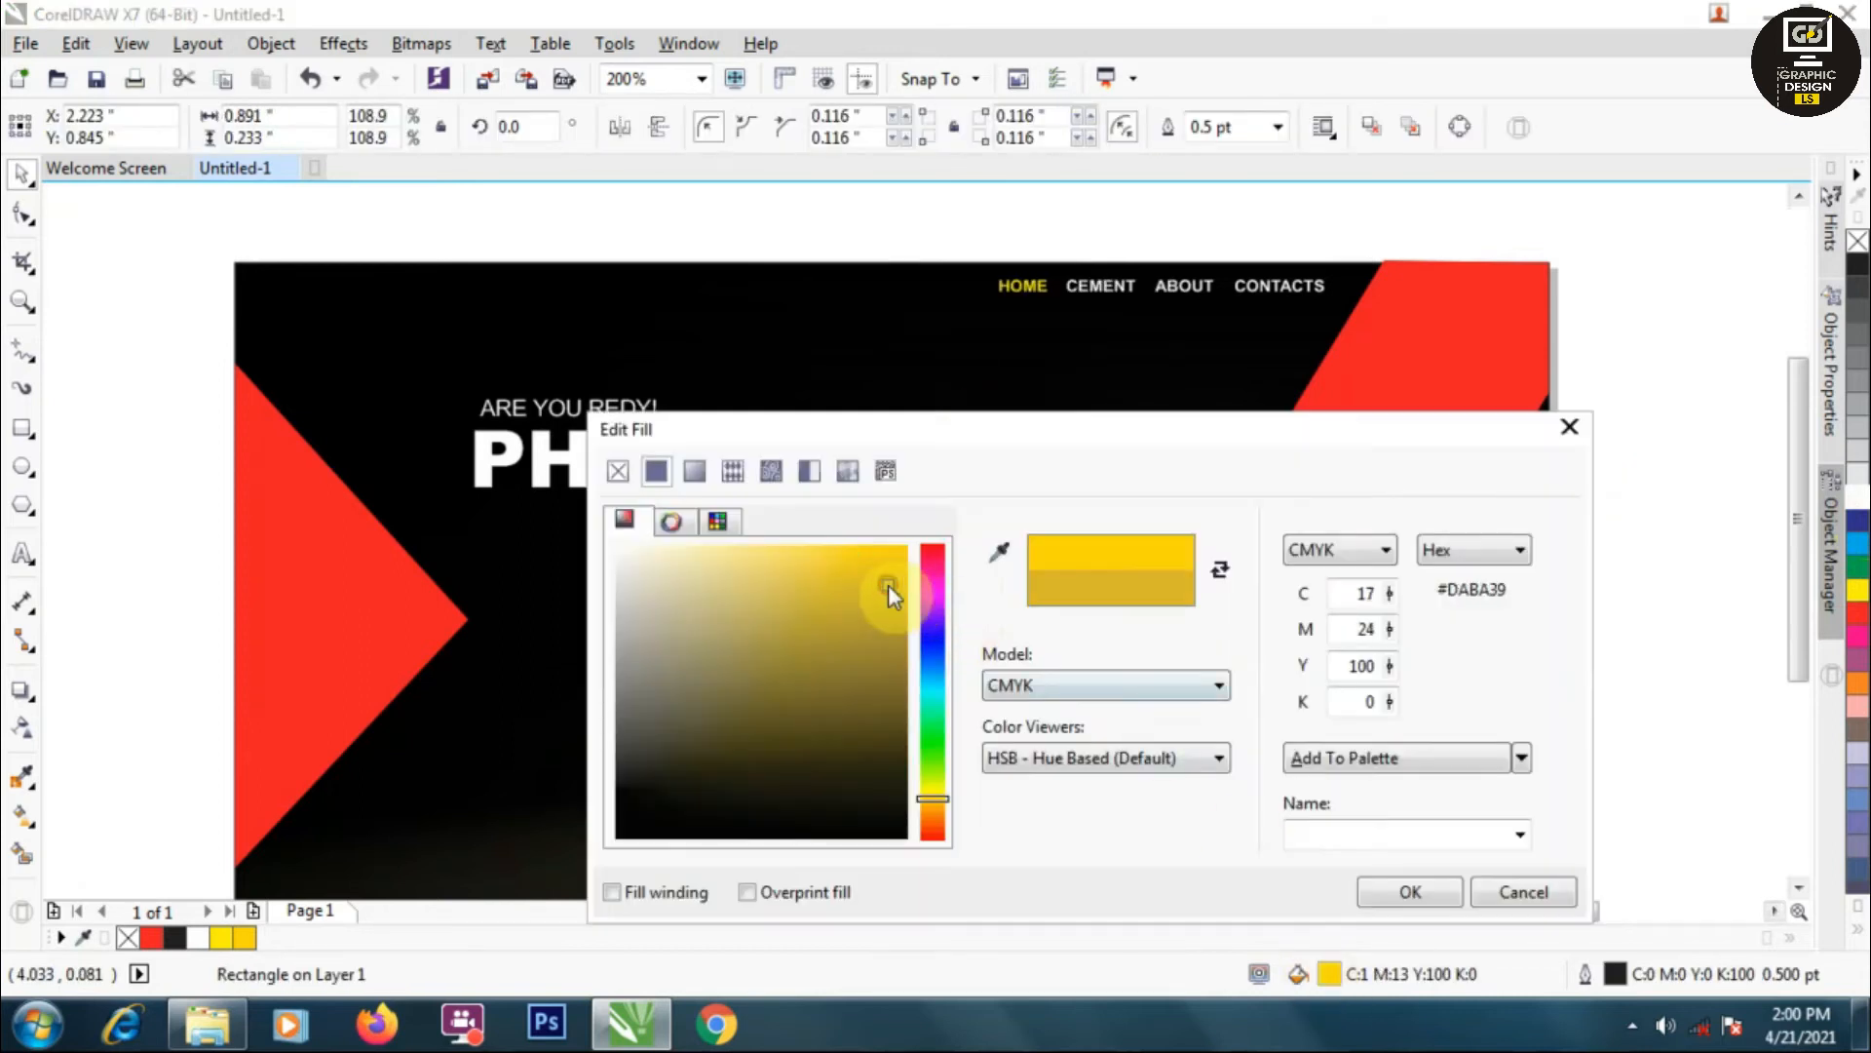
left_click_drag(891, 584, 885, 571)
left_click(1410, 889)
scroll(1024, 772, "down", 1)
left_click(844, 862)
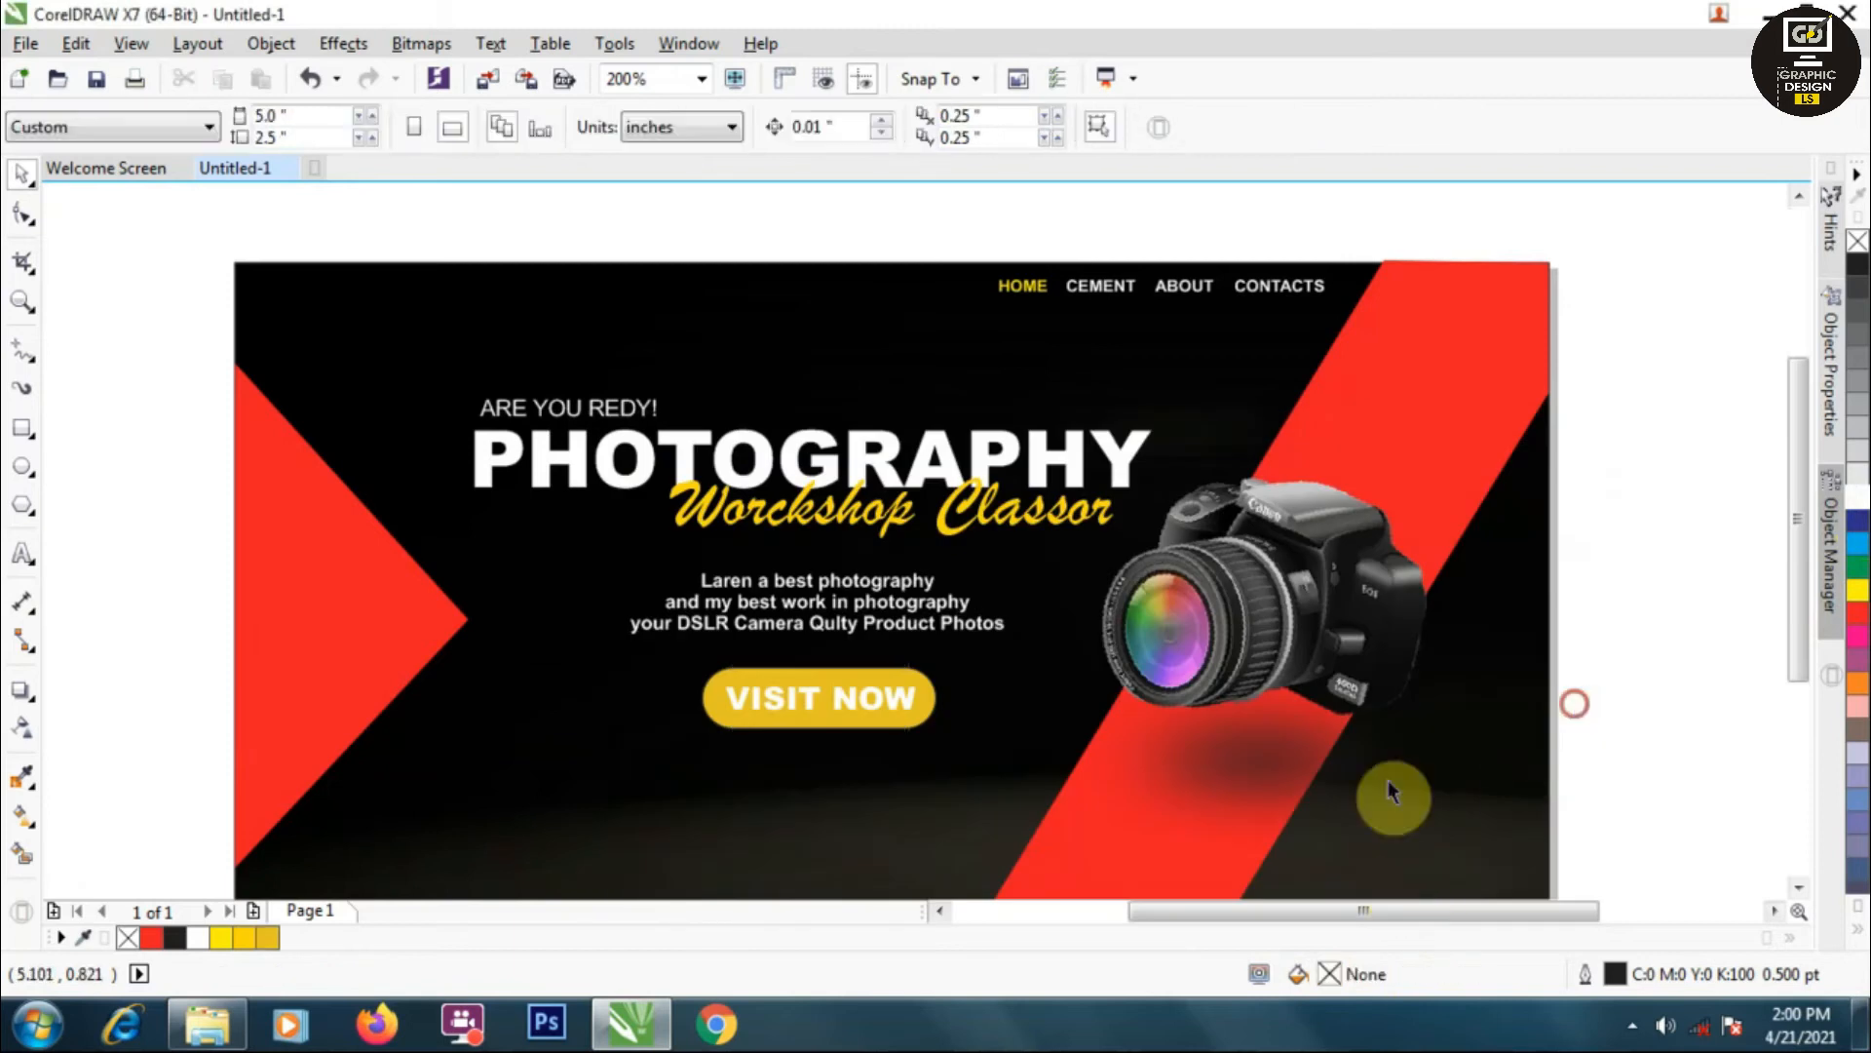
scroll(838, 851, "up", 1)
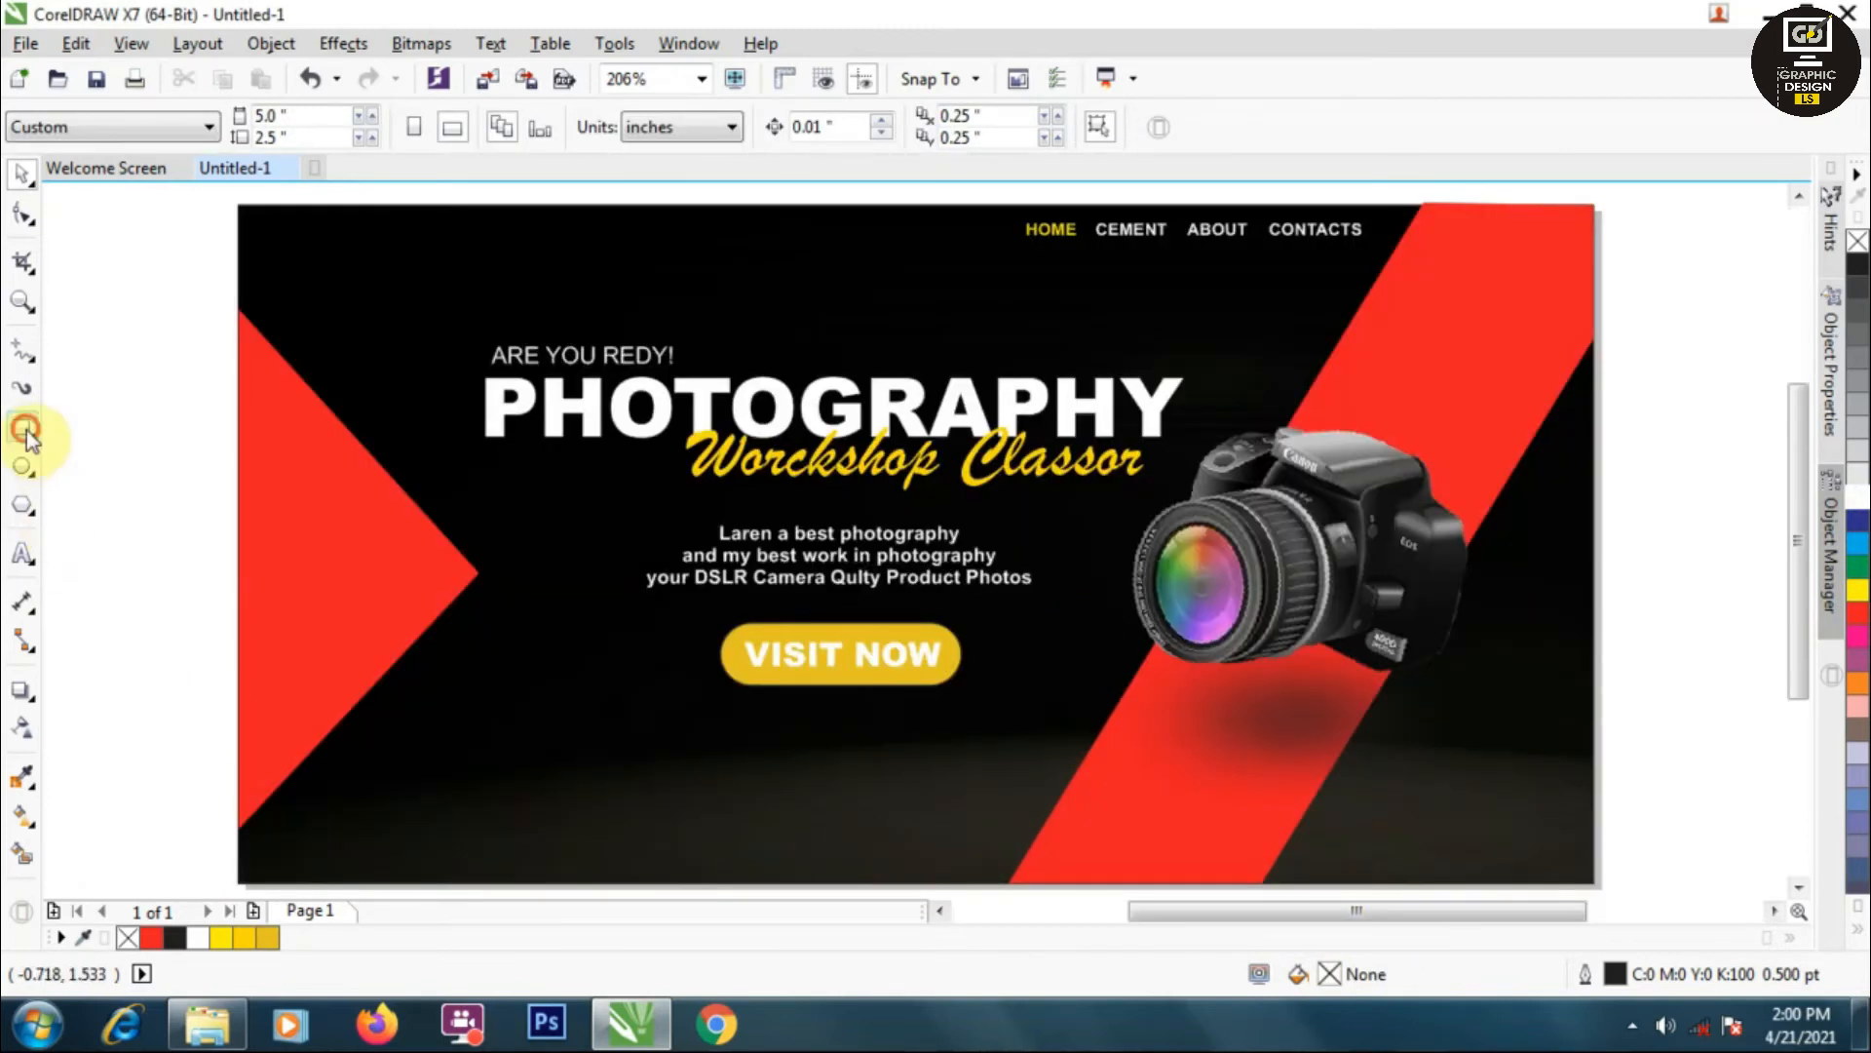
left_click(23, 463)
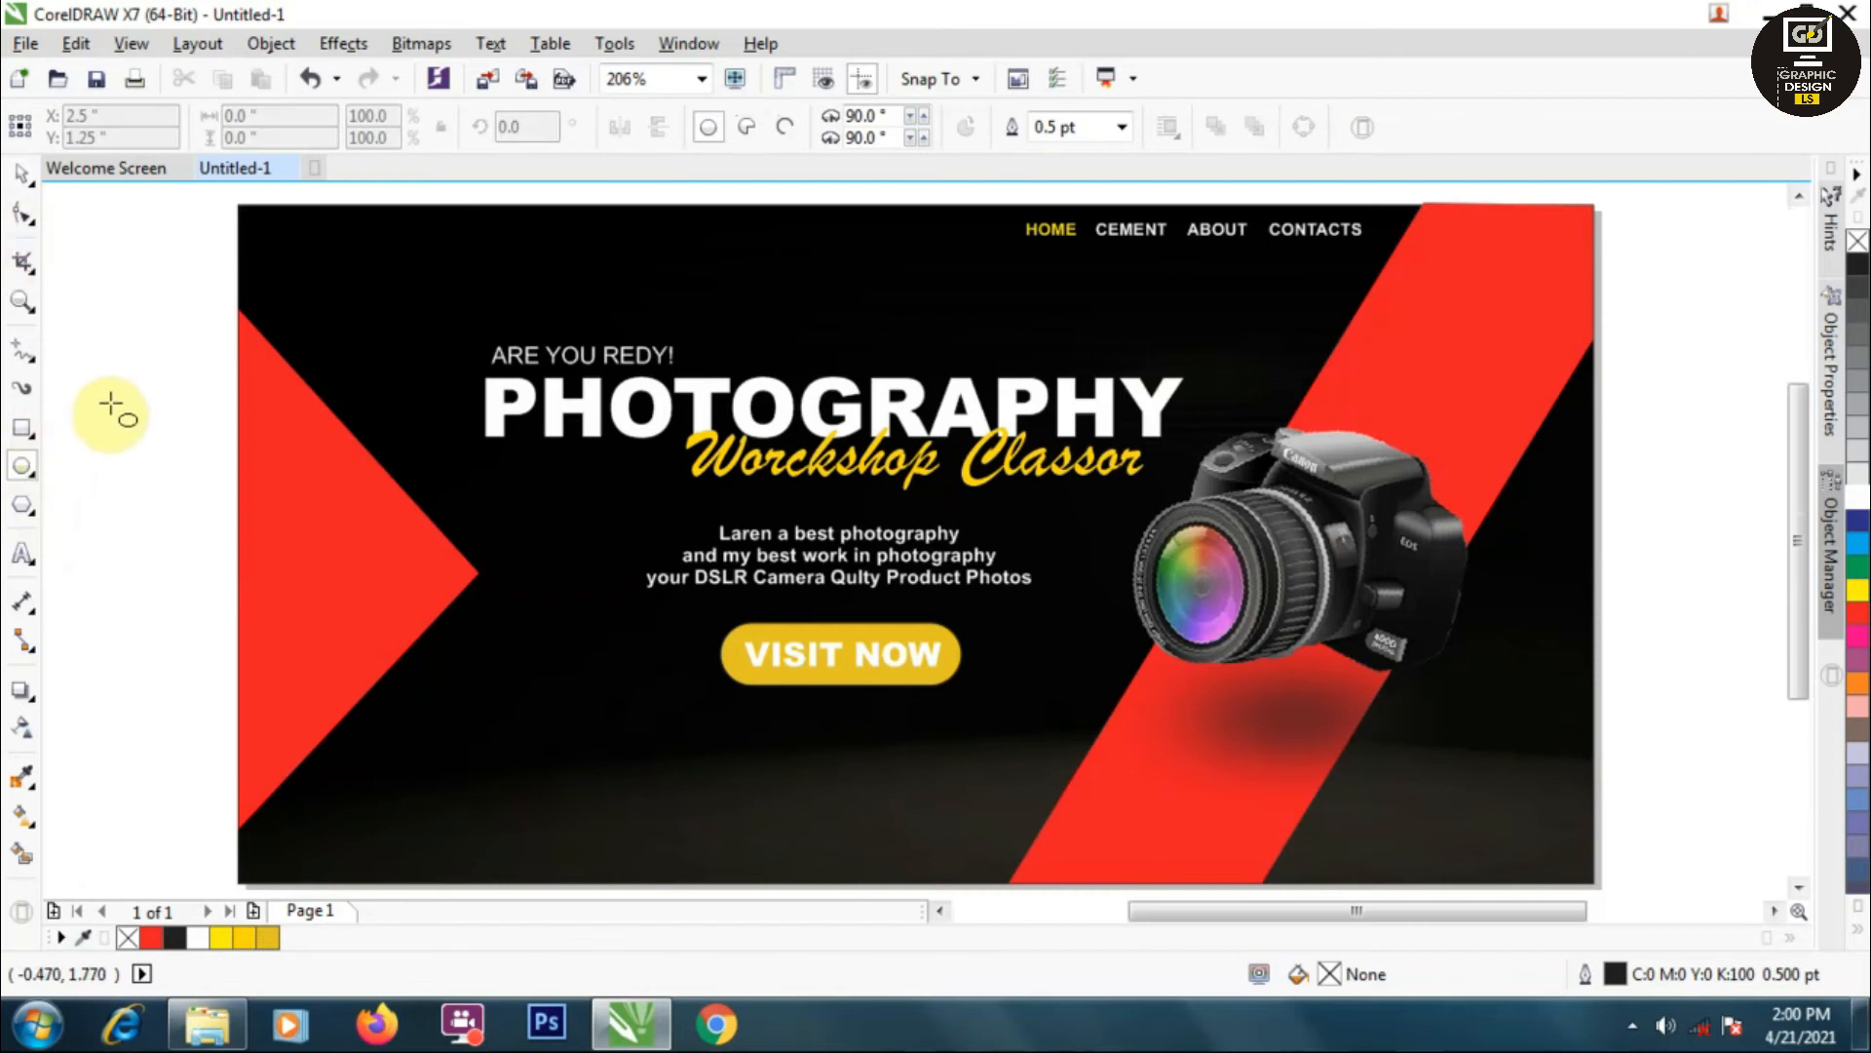
left_click_drag(110, 402, 123, 416)
key("Delete")
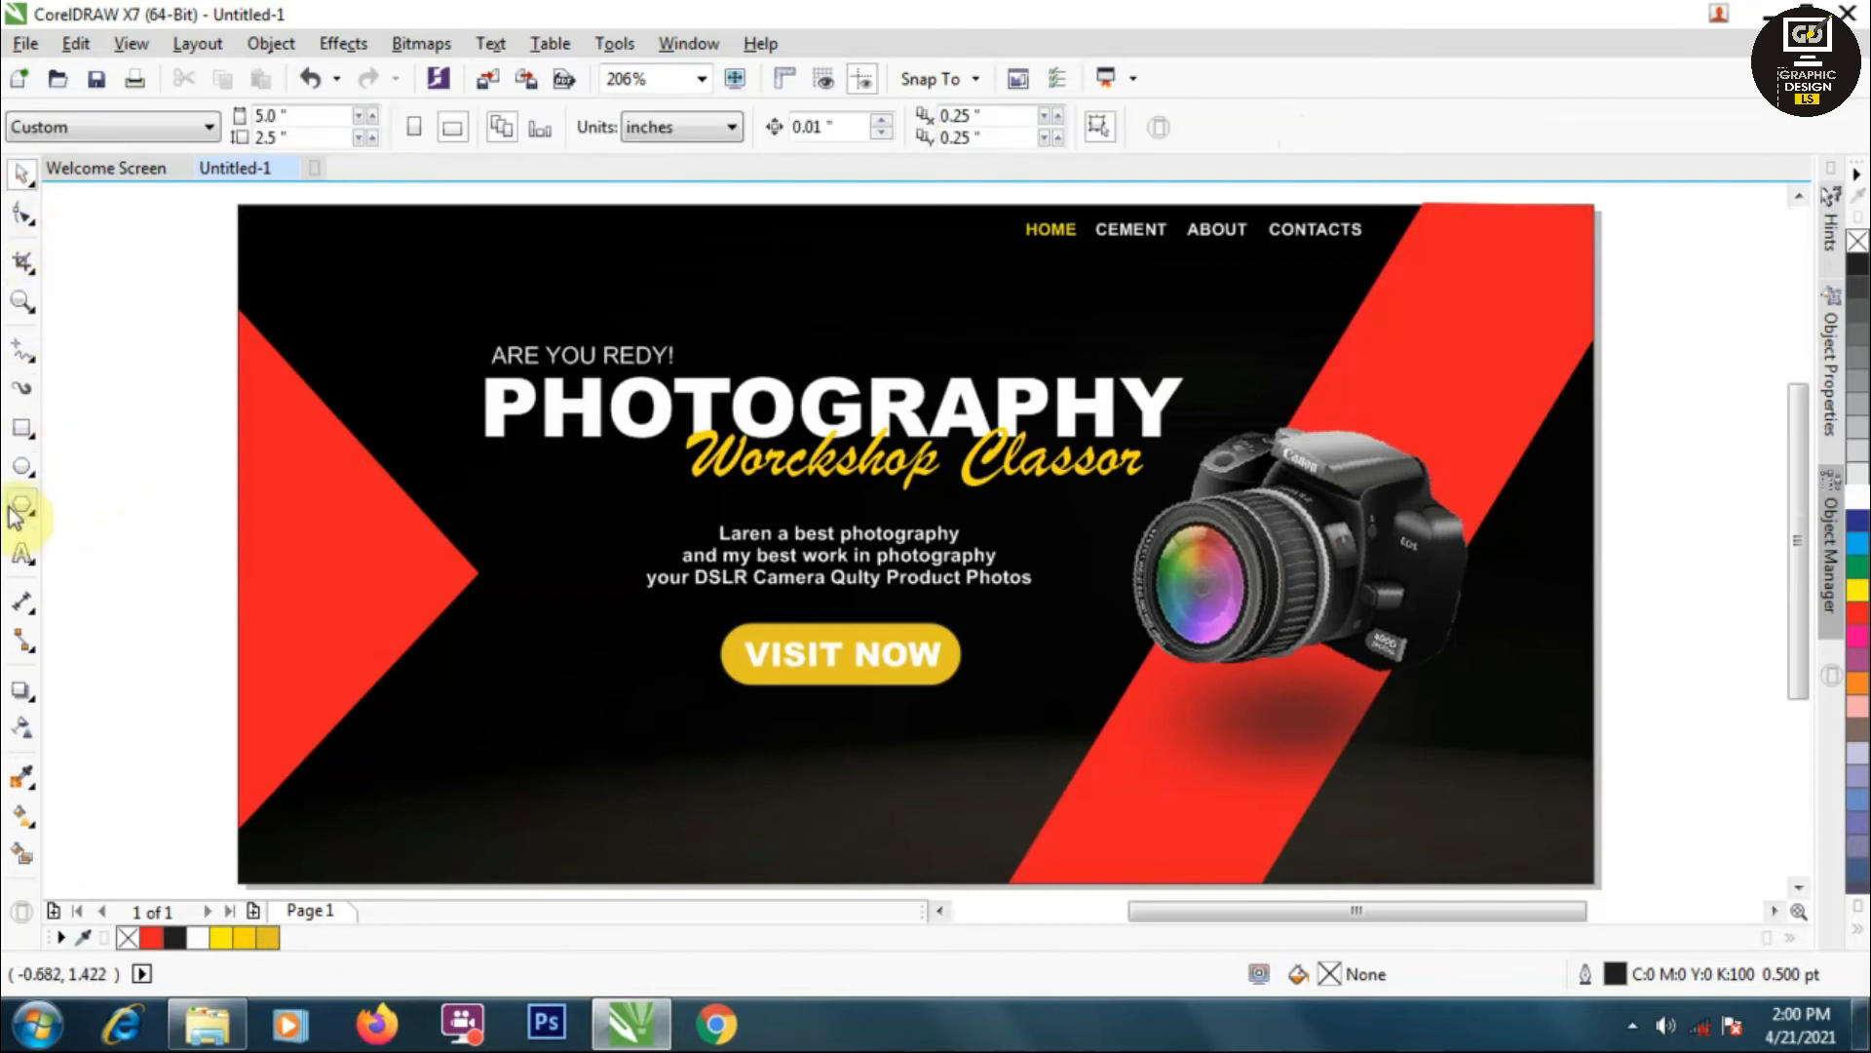
- Add the artistic text "LOGO HARE" in Arial 24 pt, broken into two lines after LOGO
left_click(106, 502)
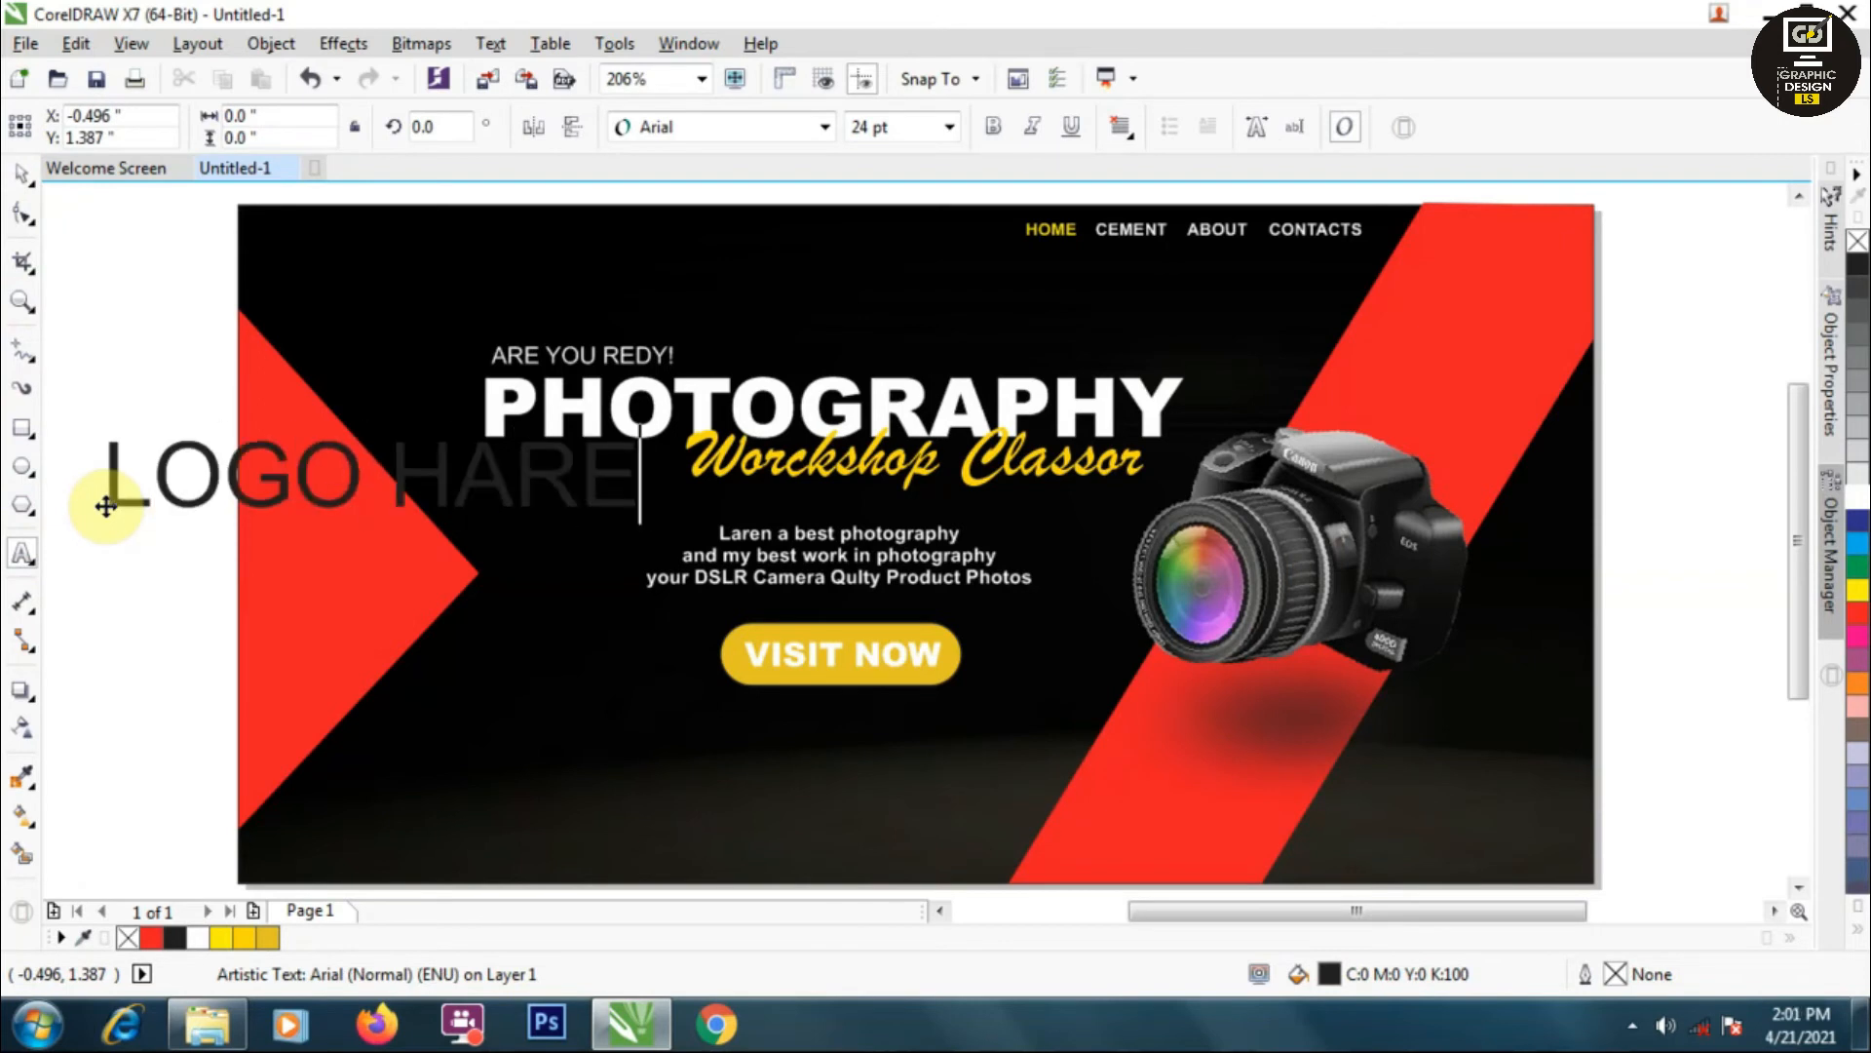
type("LOGO HARE")
key("Left")
key("Left")
key("Left")
key("Left")
key("Return")
- Shrink the logo text to about 0.2 by 0.13 inches, make it white and bold, and place it in the banner's upper-left corner
left_click_drag(292, 494, 460, 241)
left_click_drag(538, 363, 403, 282)
left_click(1858, 497)
left_click(993, 126)
left_click_drag(436, 208, 340, 248)
- Draw a rectangle of about 0.10 by 0.11 inches beside the logo text and give it a yellow outline
left_click(24, 426)
left_click(107, 421)
scroll(293, 255, "up", 2)
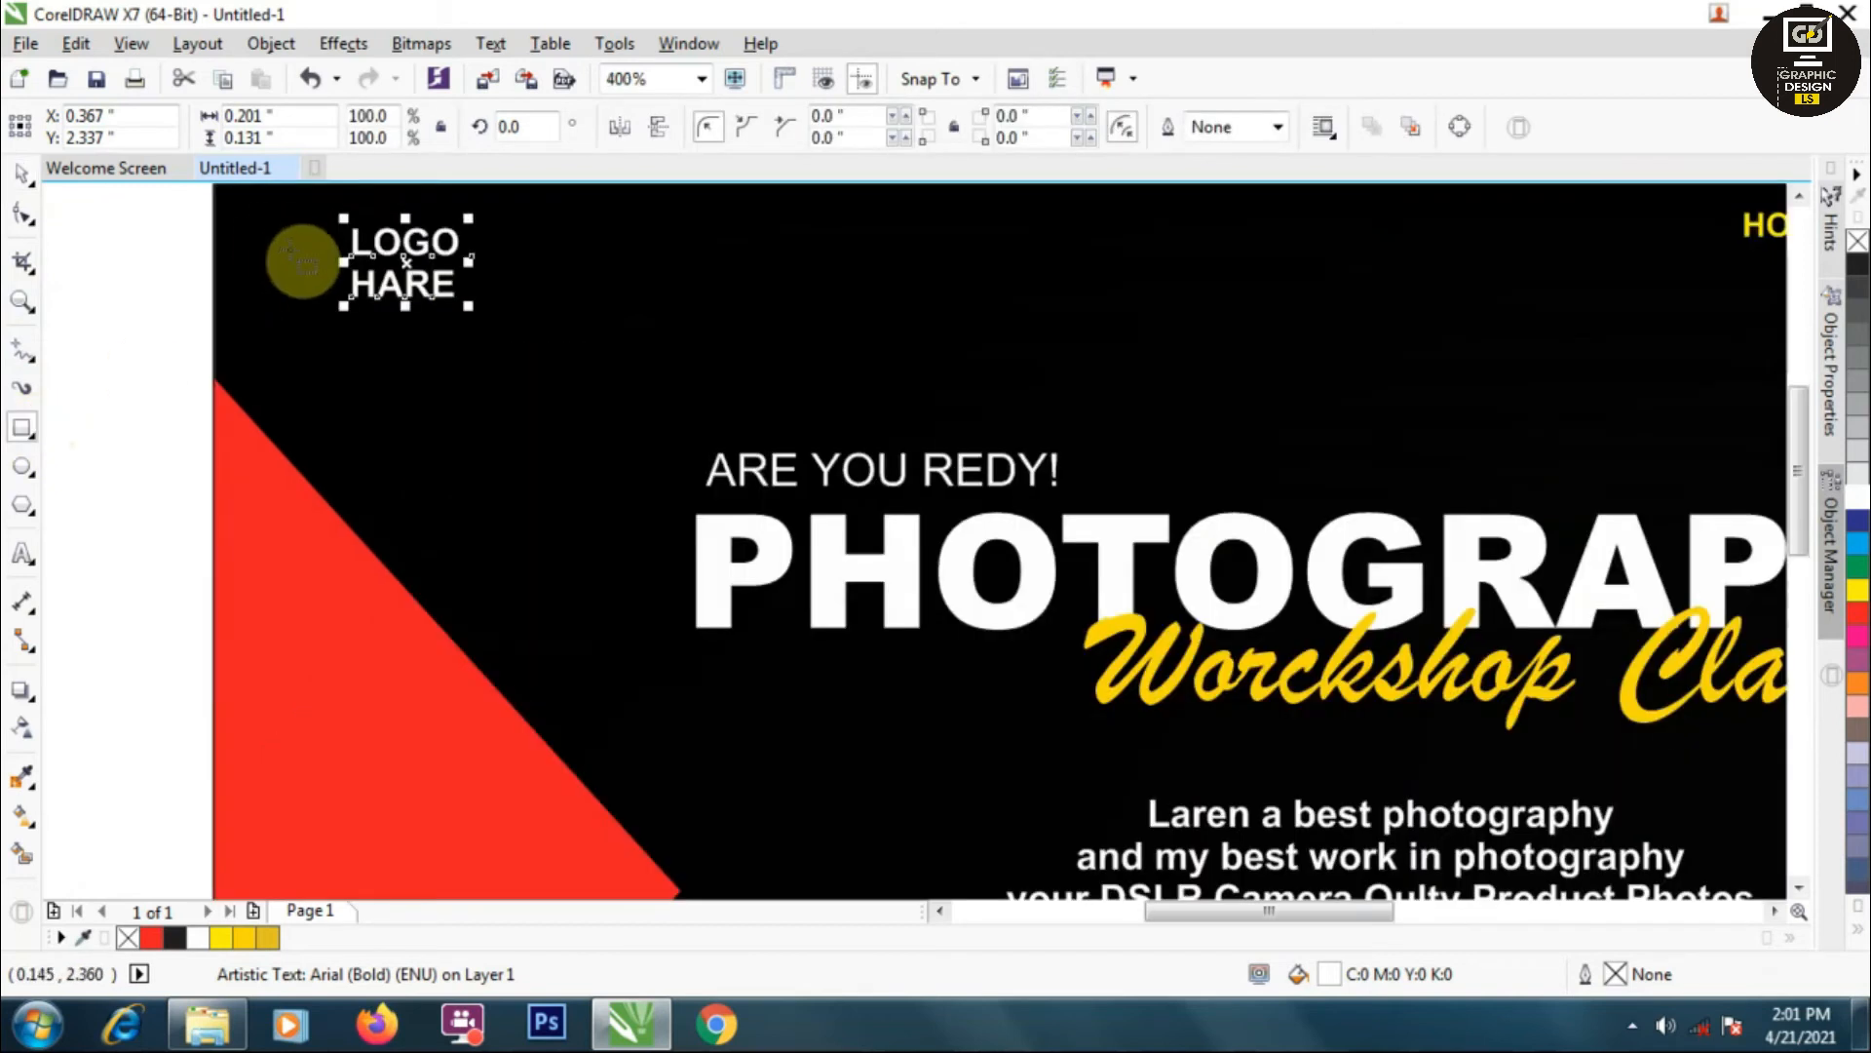
left_click_drag(282, 236, 336, 305)
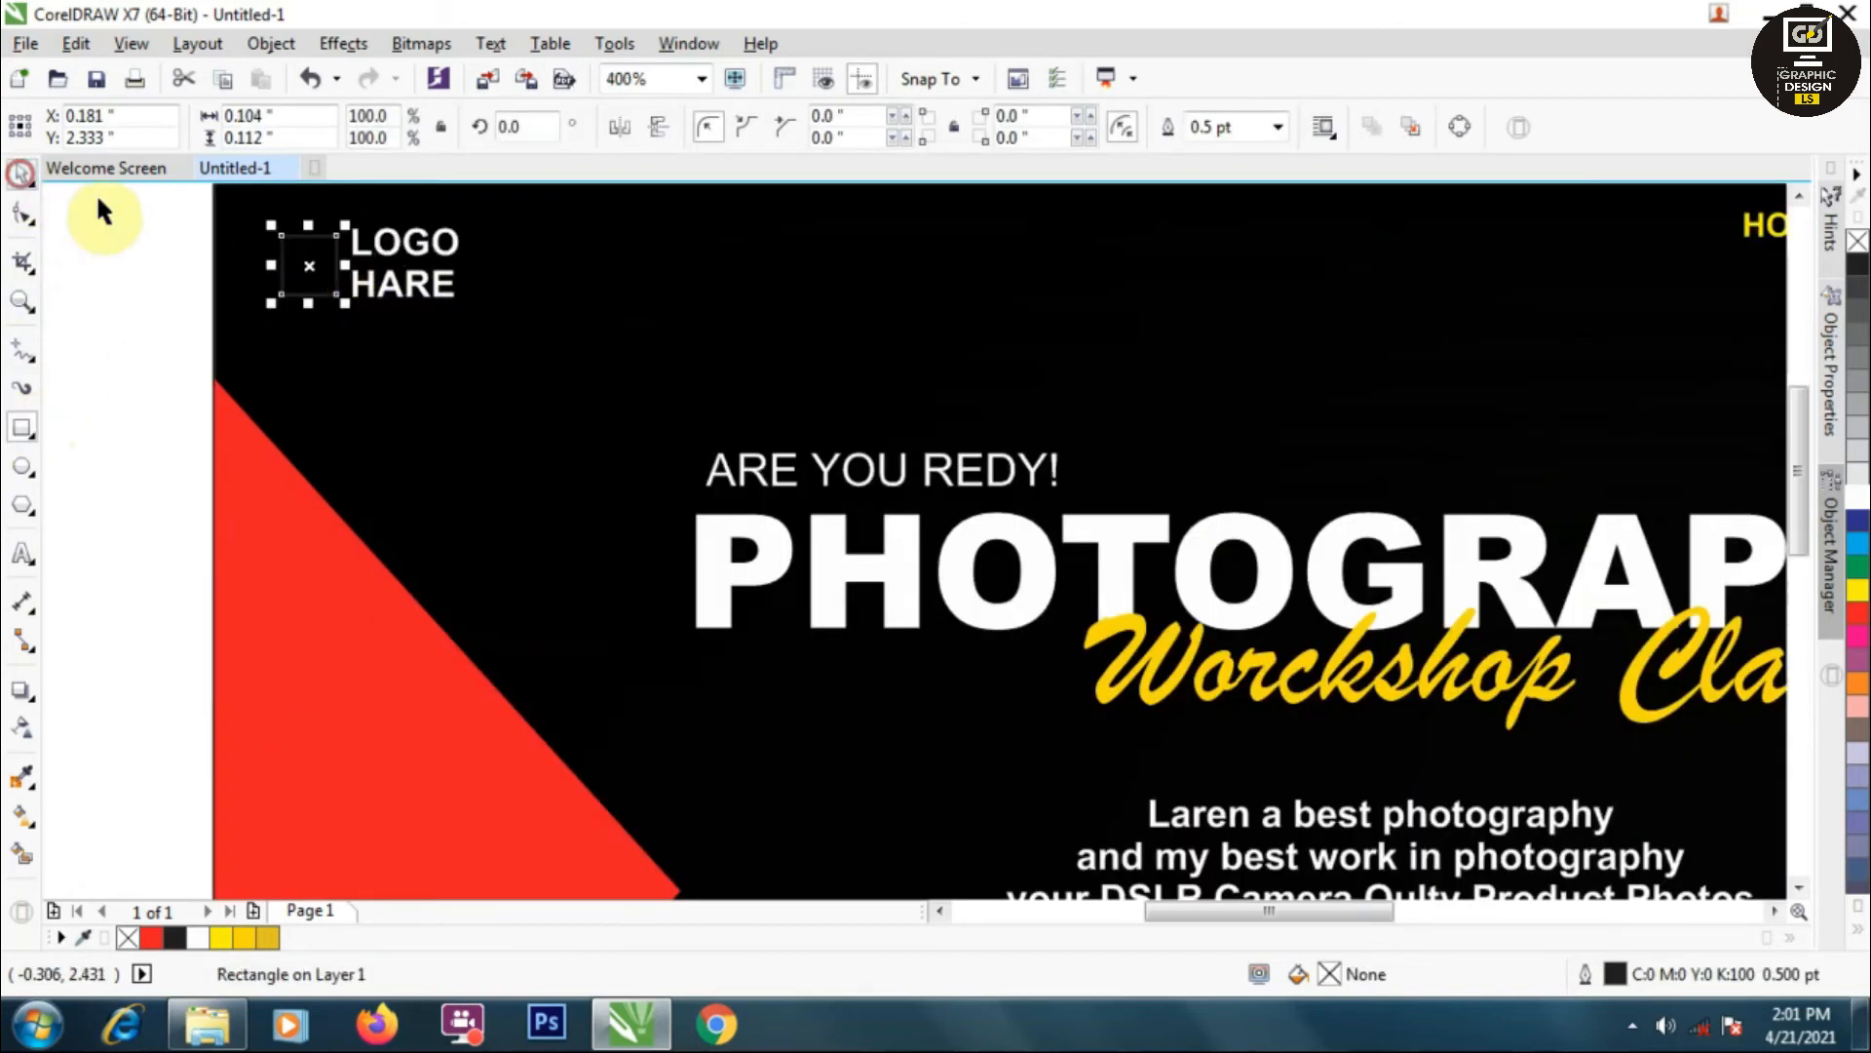
scroll(309, 256, "up", 4)
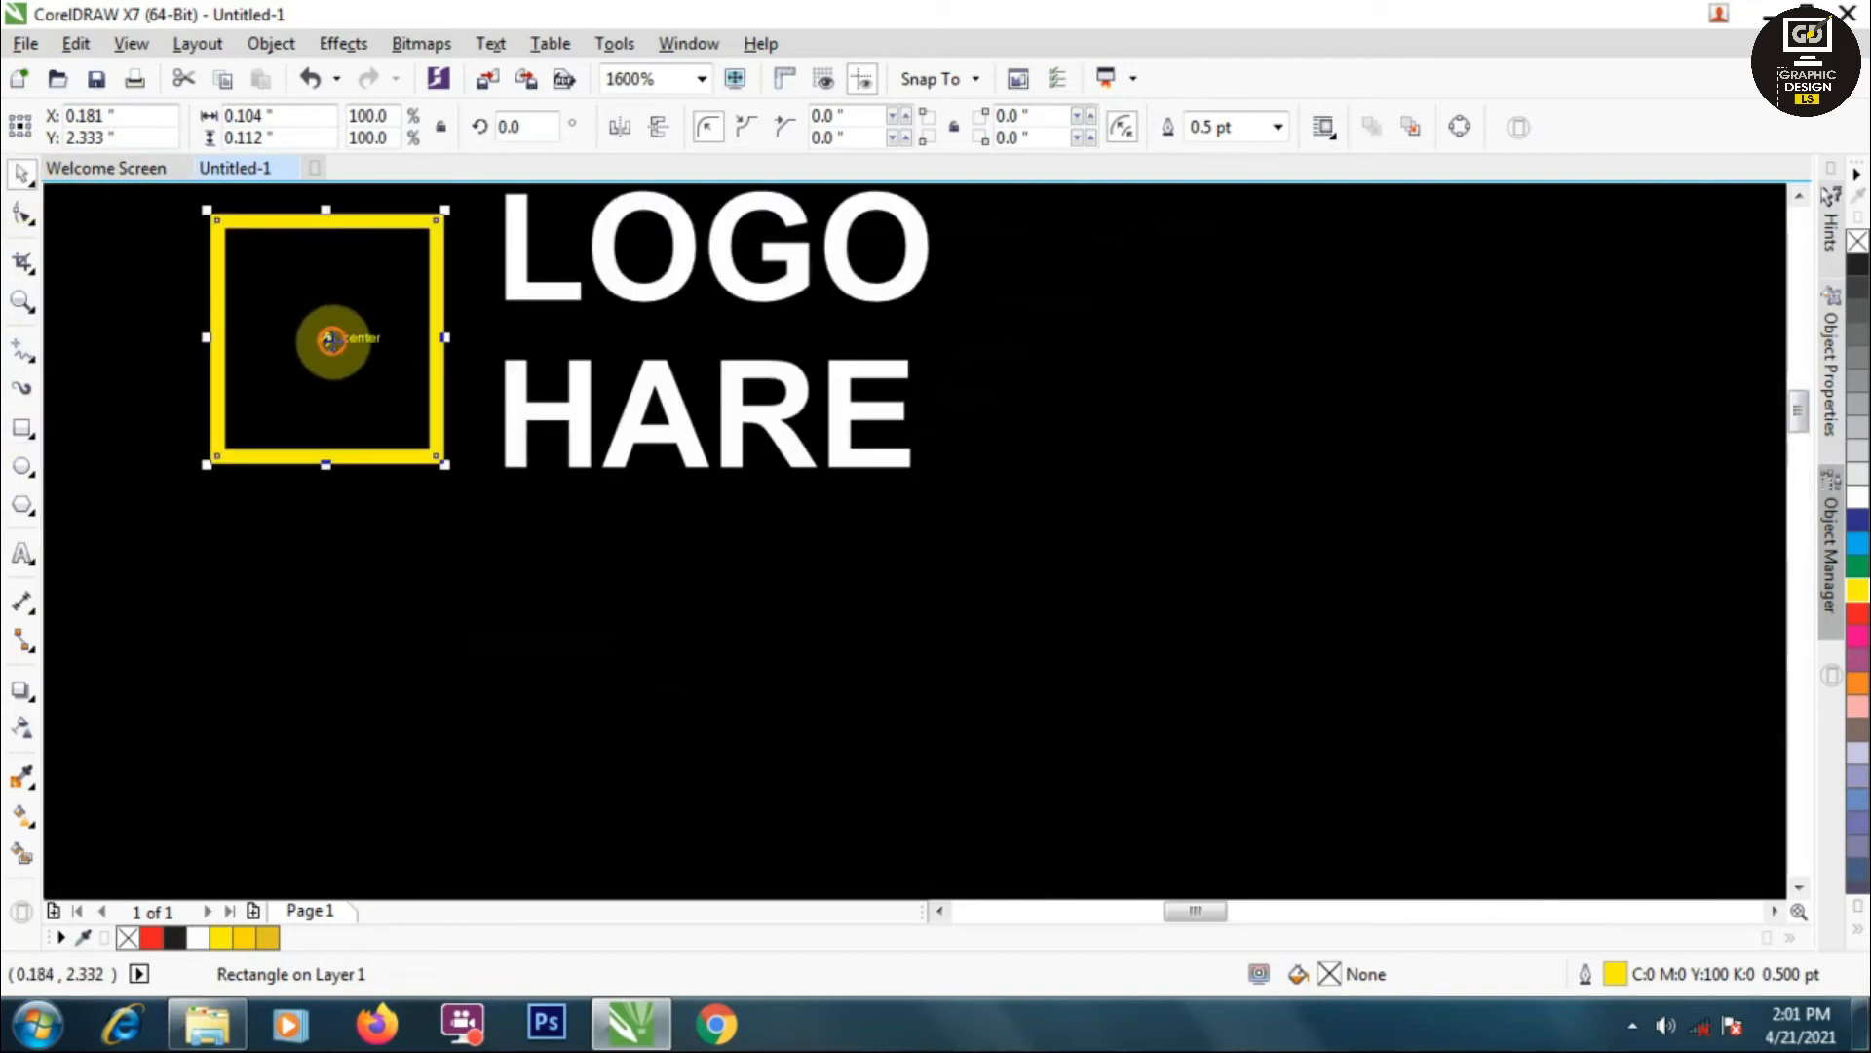
key("Escape")
scroll(231, 260, "down", 4)
scroll(234, 263, "down", 2)
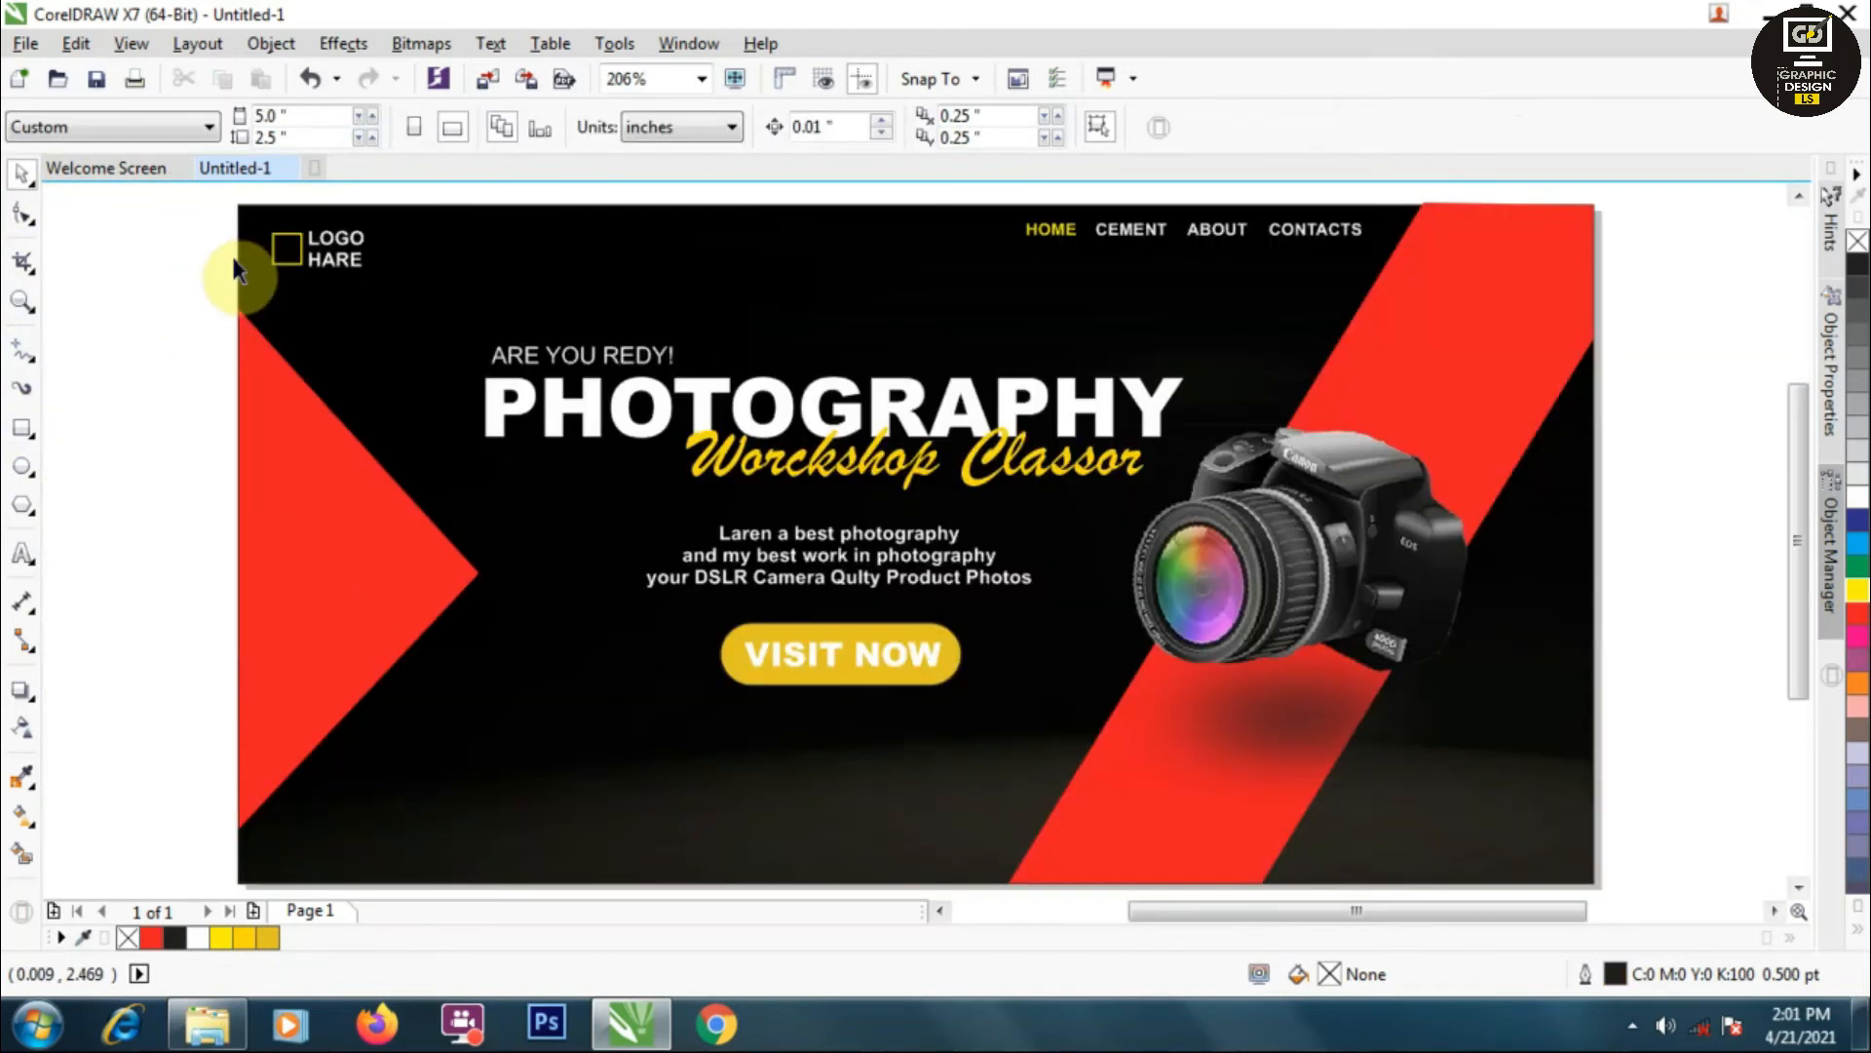
- Bring in the social media icons image from the local drive, scale it down and place it at the banner's lower-left corner
left_click(207, 1023)
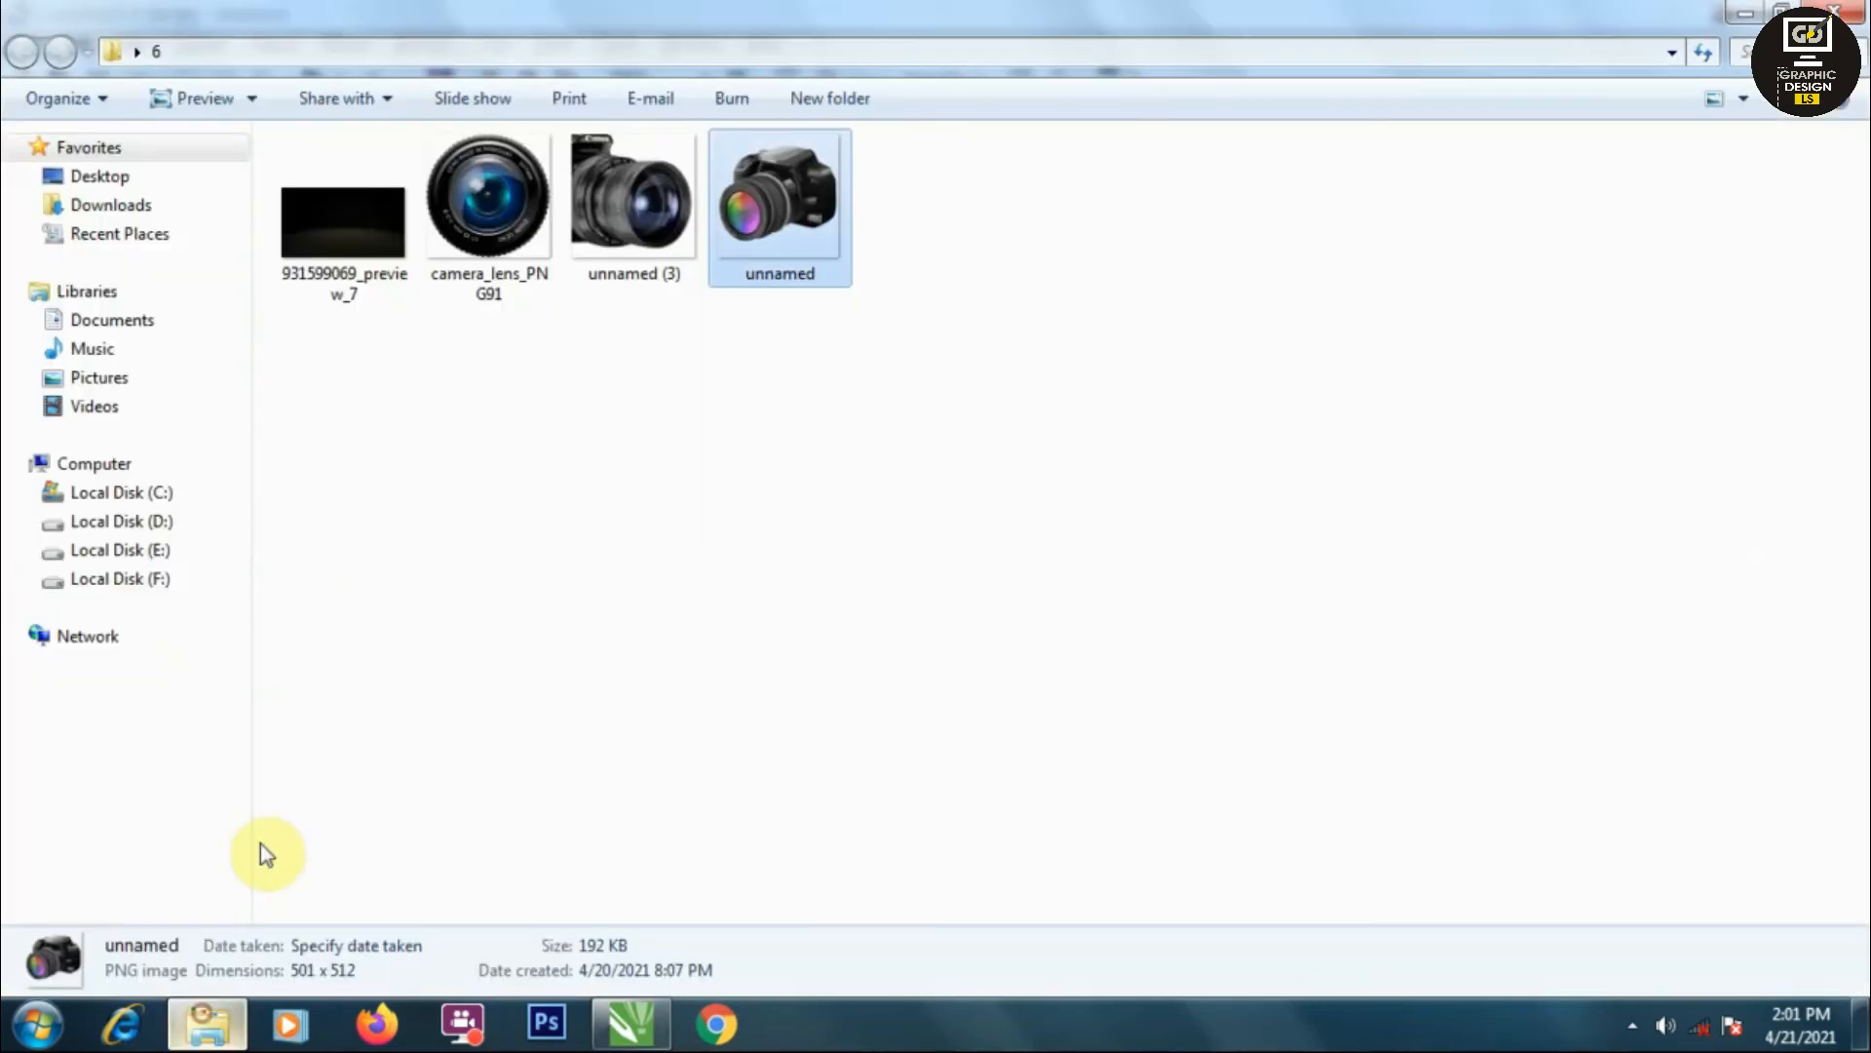
left_click(117, 520)
left_click(167, 578)
double_click(1102, 249)
left_click_drag(1787, 230, 794, 718)
left_click_drag(1127, 568, 801, 740)
scroll(761, 796, "up", 1)
left_click_drag(727, 790, 577, 796)
scroll(575, 796, "up", 1)
key("Escape")
left_click_drag(678, 760, 626, 781)
- Crop the social media icons image from its lower edge by nudging its bottom nodes upward
left_click(22, 212)
left_click_drag(346, 880, 792, 831)
key("Up")
key("Up")
key("Up")
key("Up")
key("Up")
key("Up")
key("Up")
key("Up")
key("Up")
key("Up")
left_click(19, 176)
left_click(138, 285)
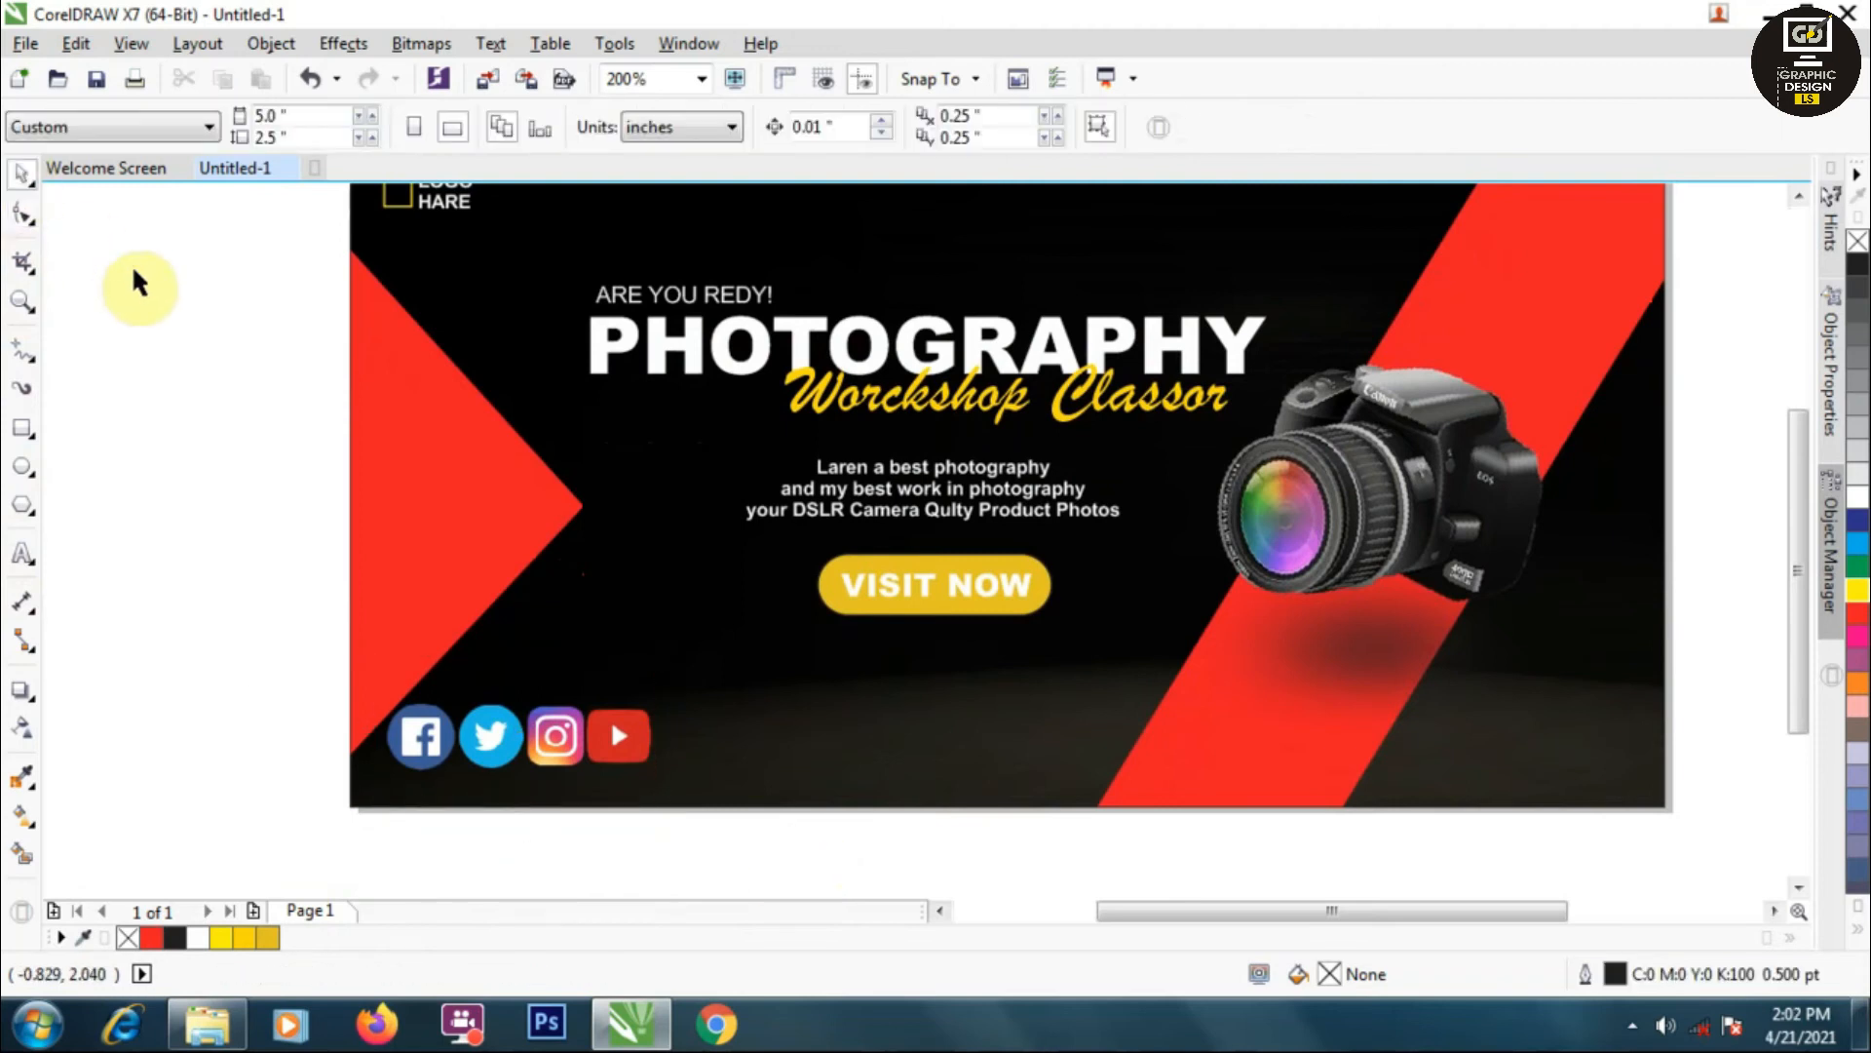
- Bring in the camera image unnamed (3) from the Desktop folder 6, scale it to 1.0 by 1.0 inch and place it over the left red triangle
left_click(207, 1023)
left_click(97, 176)
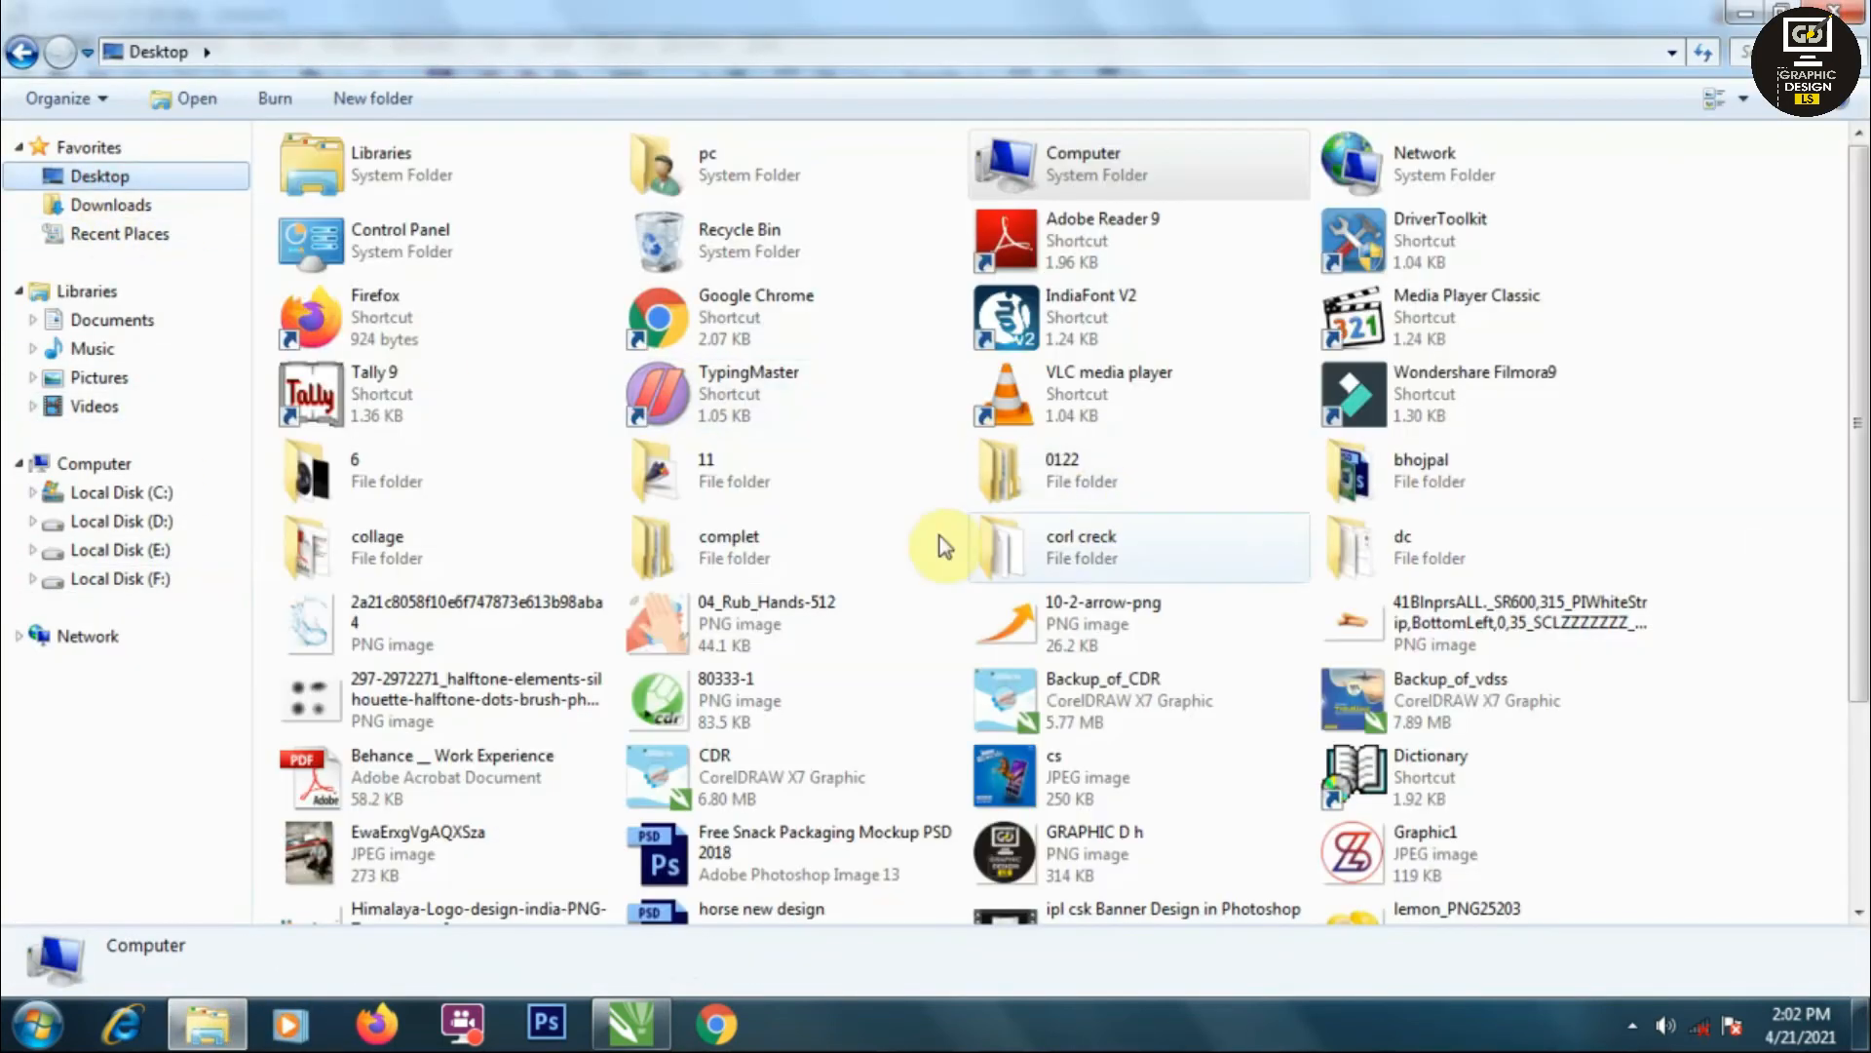
double_click(429, 490)
left_click_drag(606, 191, 260, 532)
scroll(456, 540, "down", 2)
left_click_drag(644, 292, 546, 435)
scroll(453, 546, "up", 1)
left_click_drag(568, 326, 448, 456)
left_click_drag(371, 527, 430, 492)
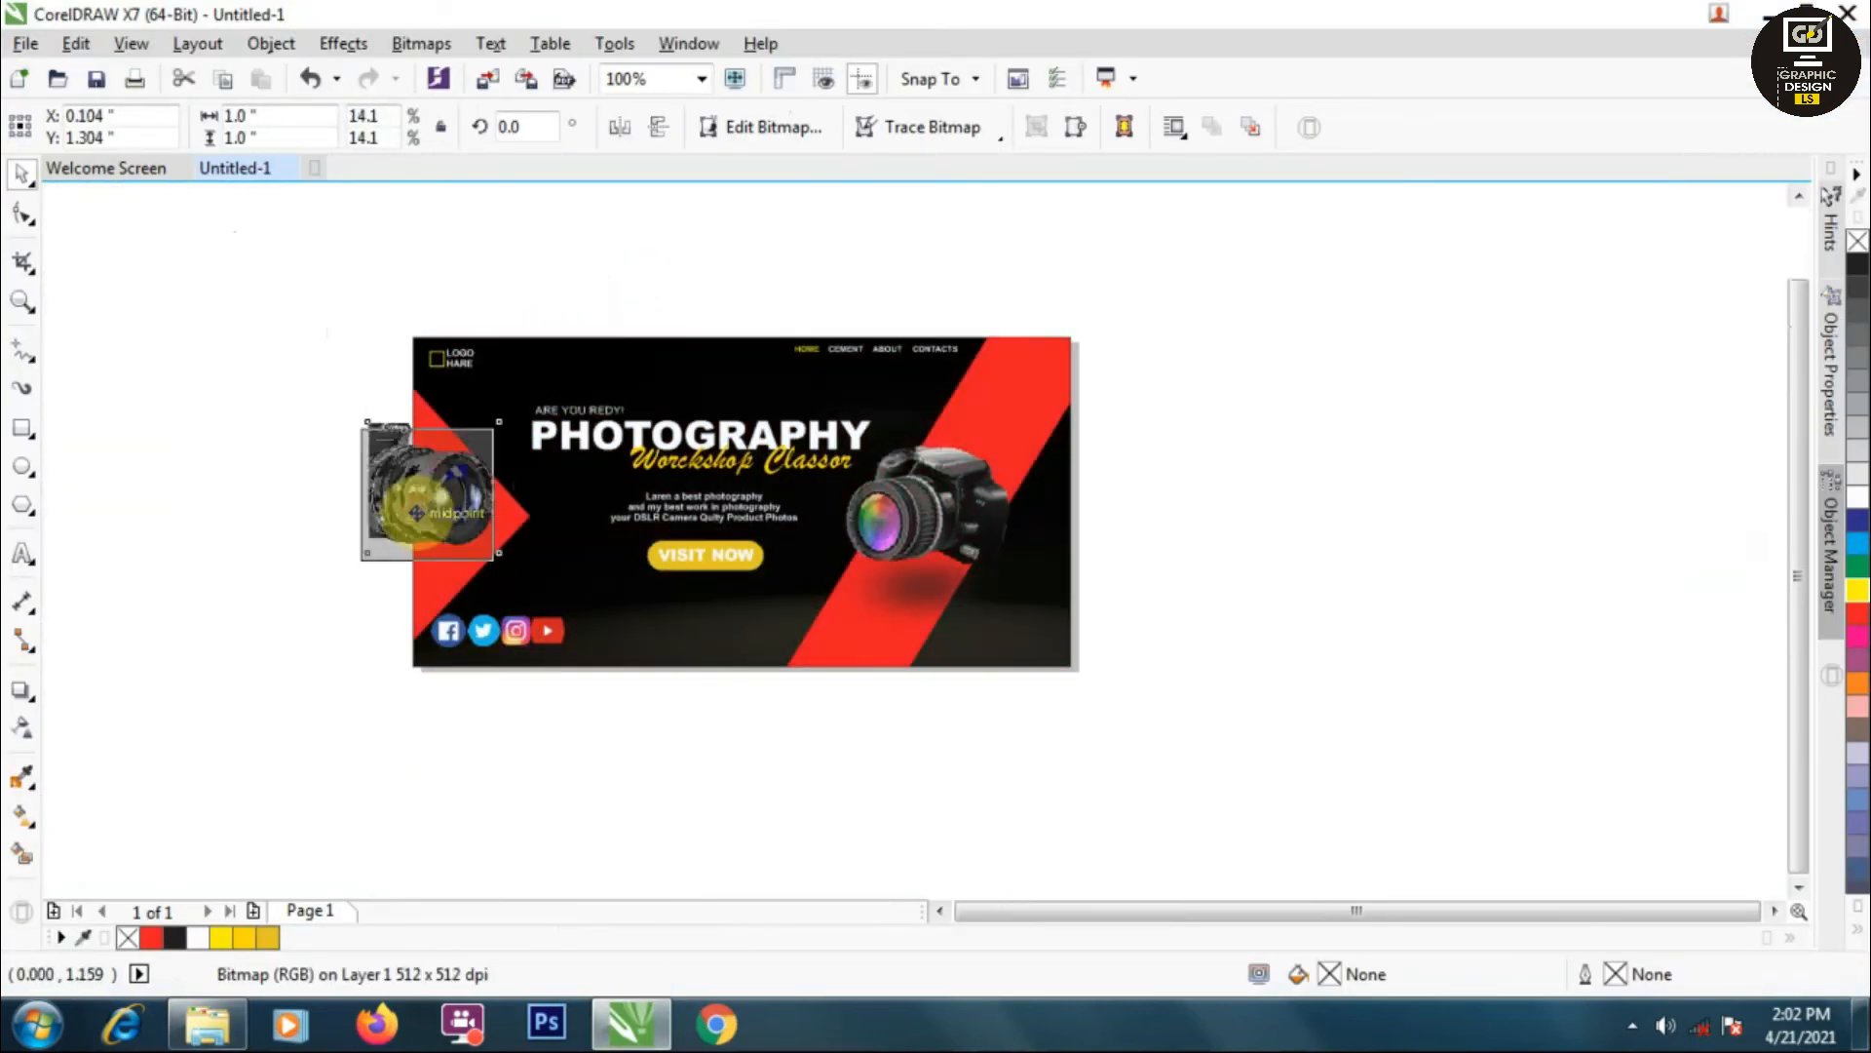
- Crop the part of the second camera image that extends past the banner's left edge
left_click(22, 213)
left_click_drag(297, 351, 453, 587)
scroll(372, 542, "up", 1)
key("space")
left_click(339, 465)
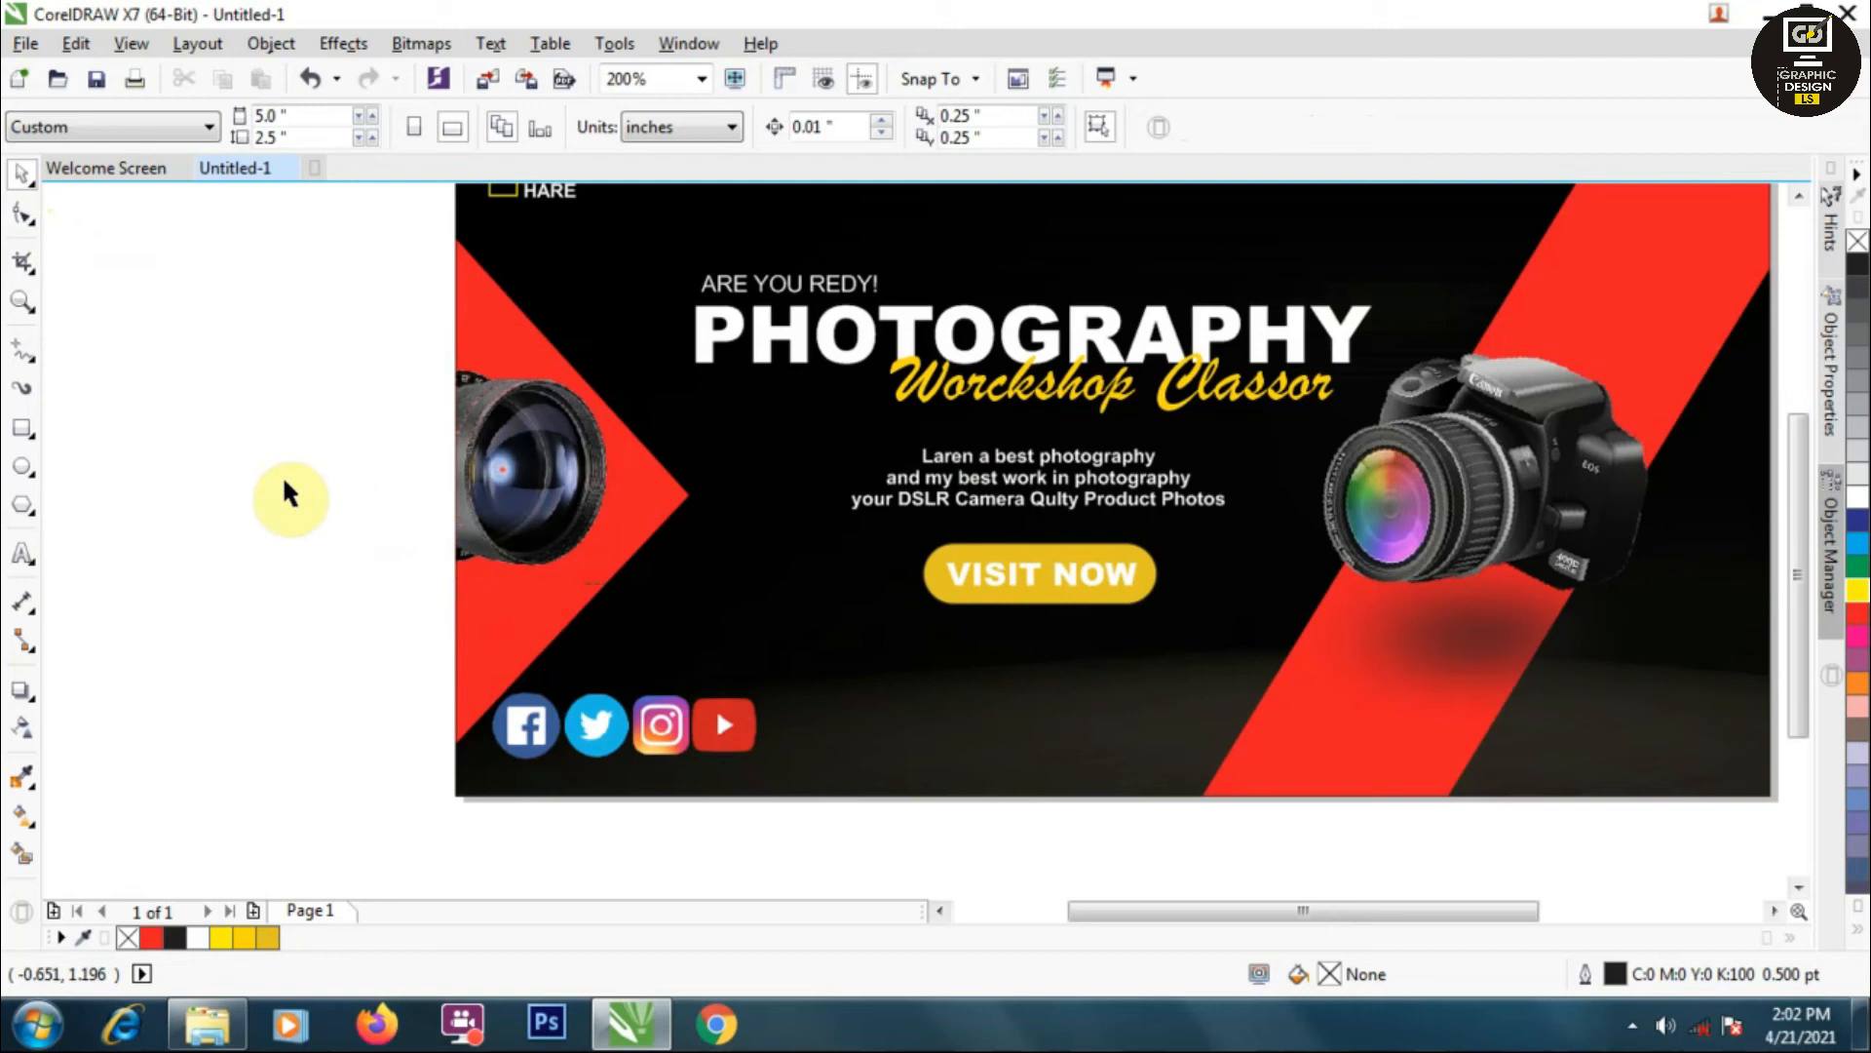
- Bring the camera_lens_PNG91 image from the folder into the banner
left_click(207, 1023)
left_click_drag(488, 195, 1084, 736)
scroll(1085, 736, "down", 4)
left_click_drag(1325, 492, 1136, 710)
key("F4")
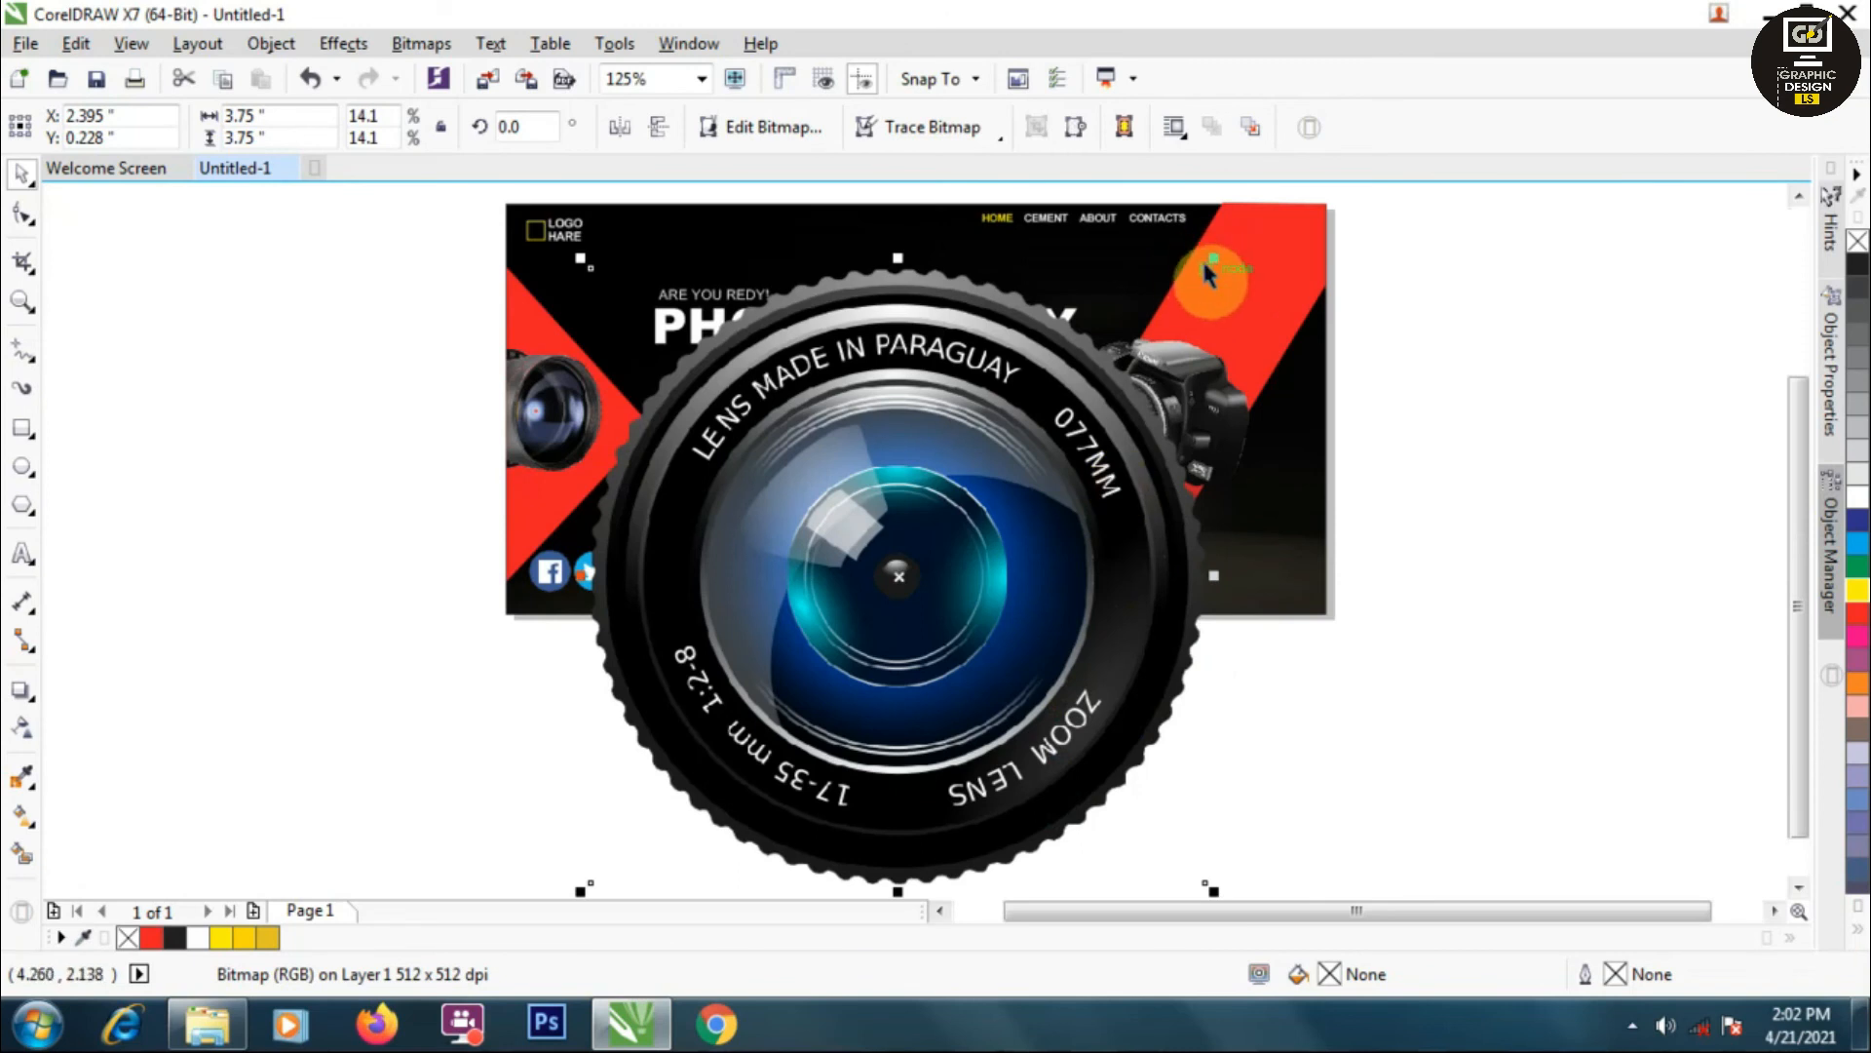
- Shrink the lens image to about 0.41 by 0.41 inches on the banner's bottom edge and place a copy beside the red stripe
left_click_drag(1206, 306, 1167, 469)
scroll(922, 589, "up", 1)
right_click(1167, 469)
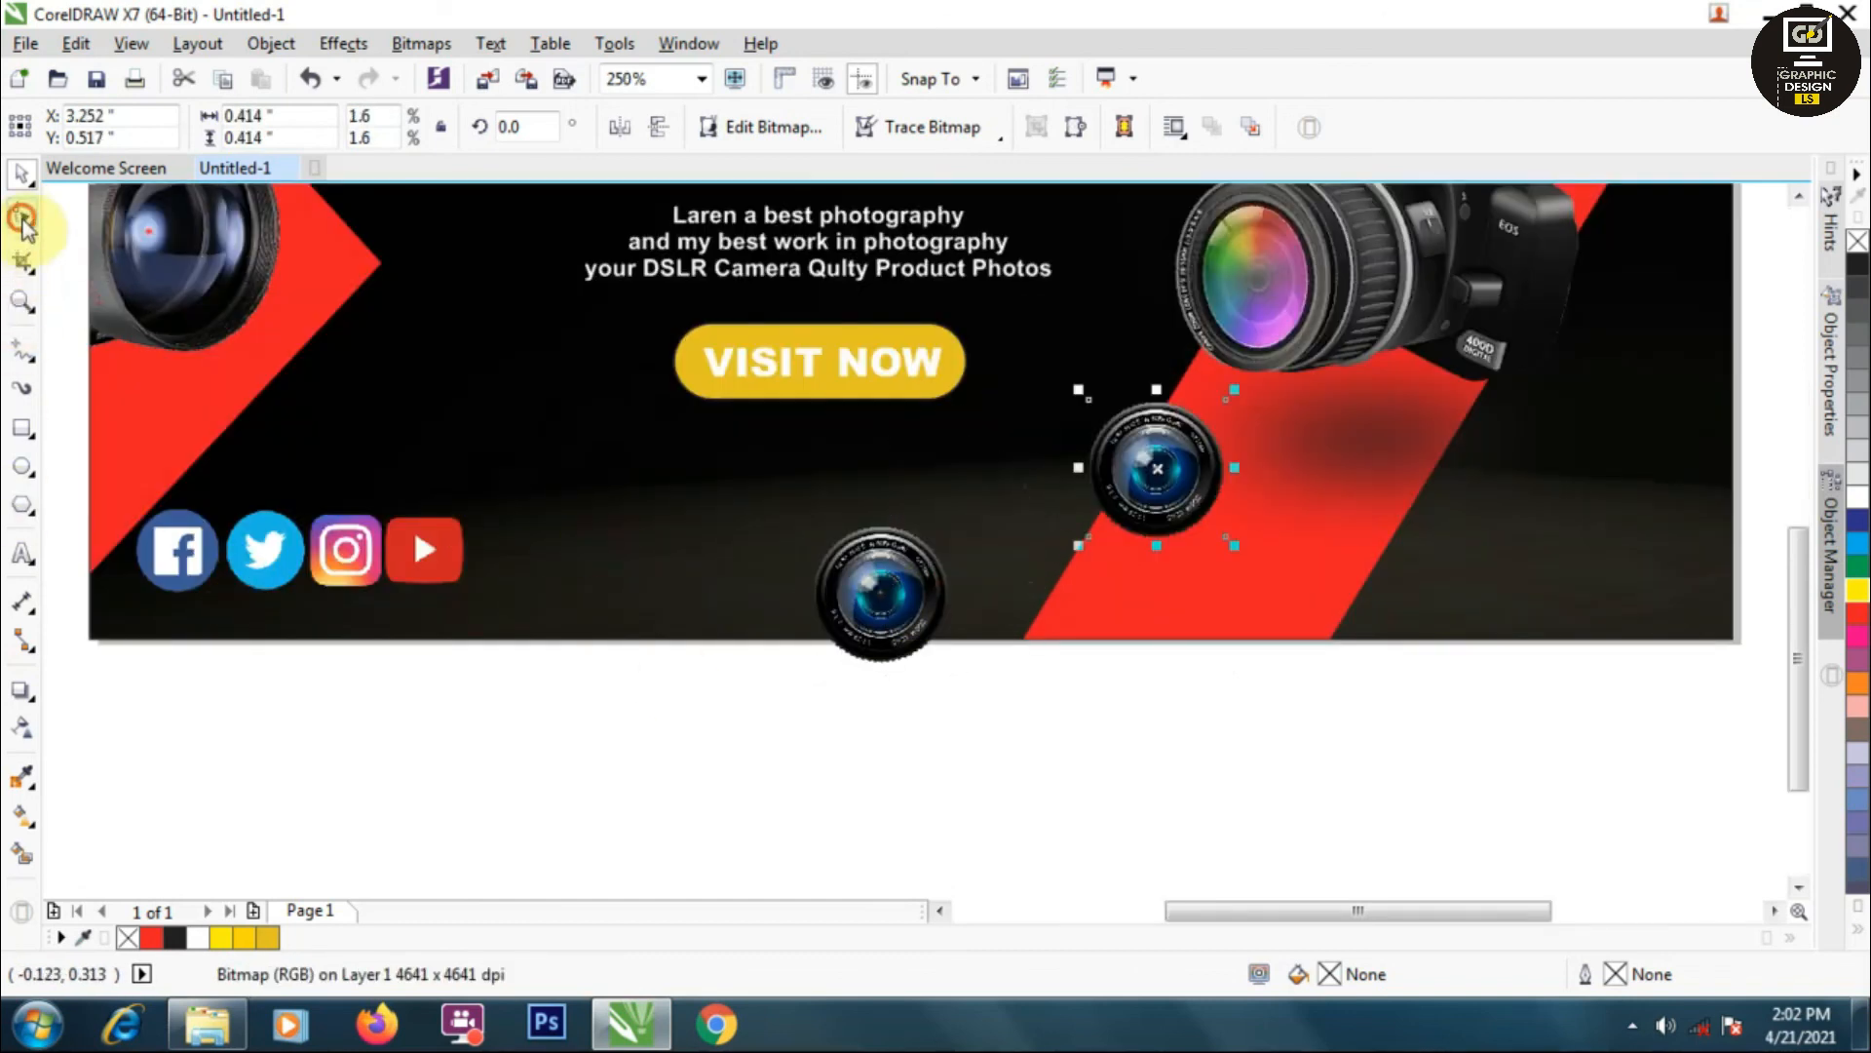
- Crop the bottom lens image so that it ends at the banner's lower edge
left_click(22, 214)
left_click(898, 626)
left_click_drag(784, 736, 972, 645)
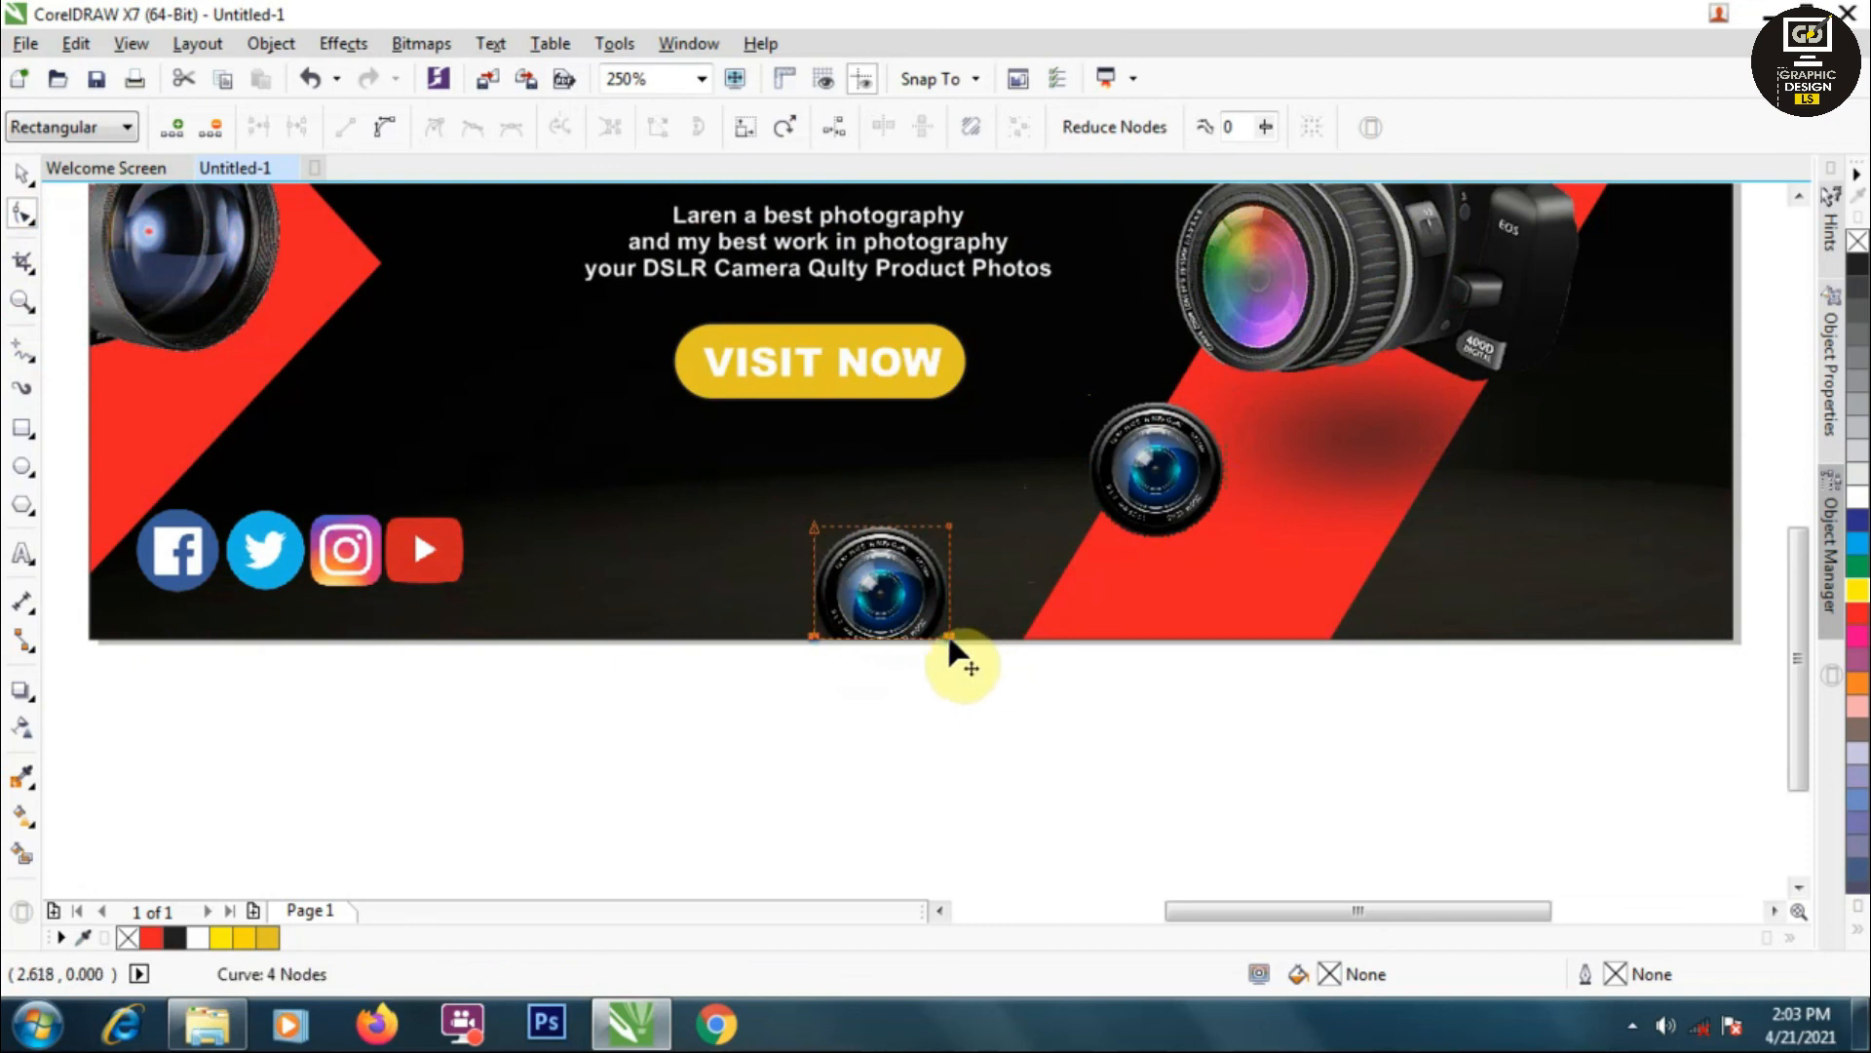
- Move the lens copy to the banner's top edge, over the red stripe beside the CONTACTS menu item
left_click(20, 172)
left_click(1163, 480)
scroll(1170, 488, "down", 1)
left_click_drag(1166, 504, 1321, 221)
scroll(1322, 220, "up", 1)
scroll(1321, 221, "down", 2)
scroll(1321, 216, "up", 2)
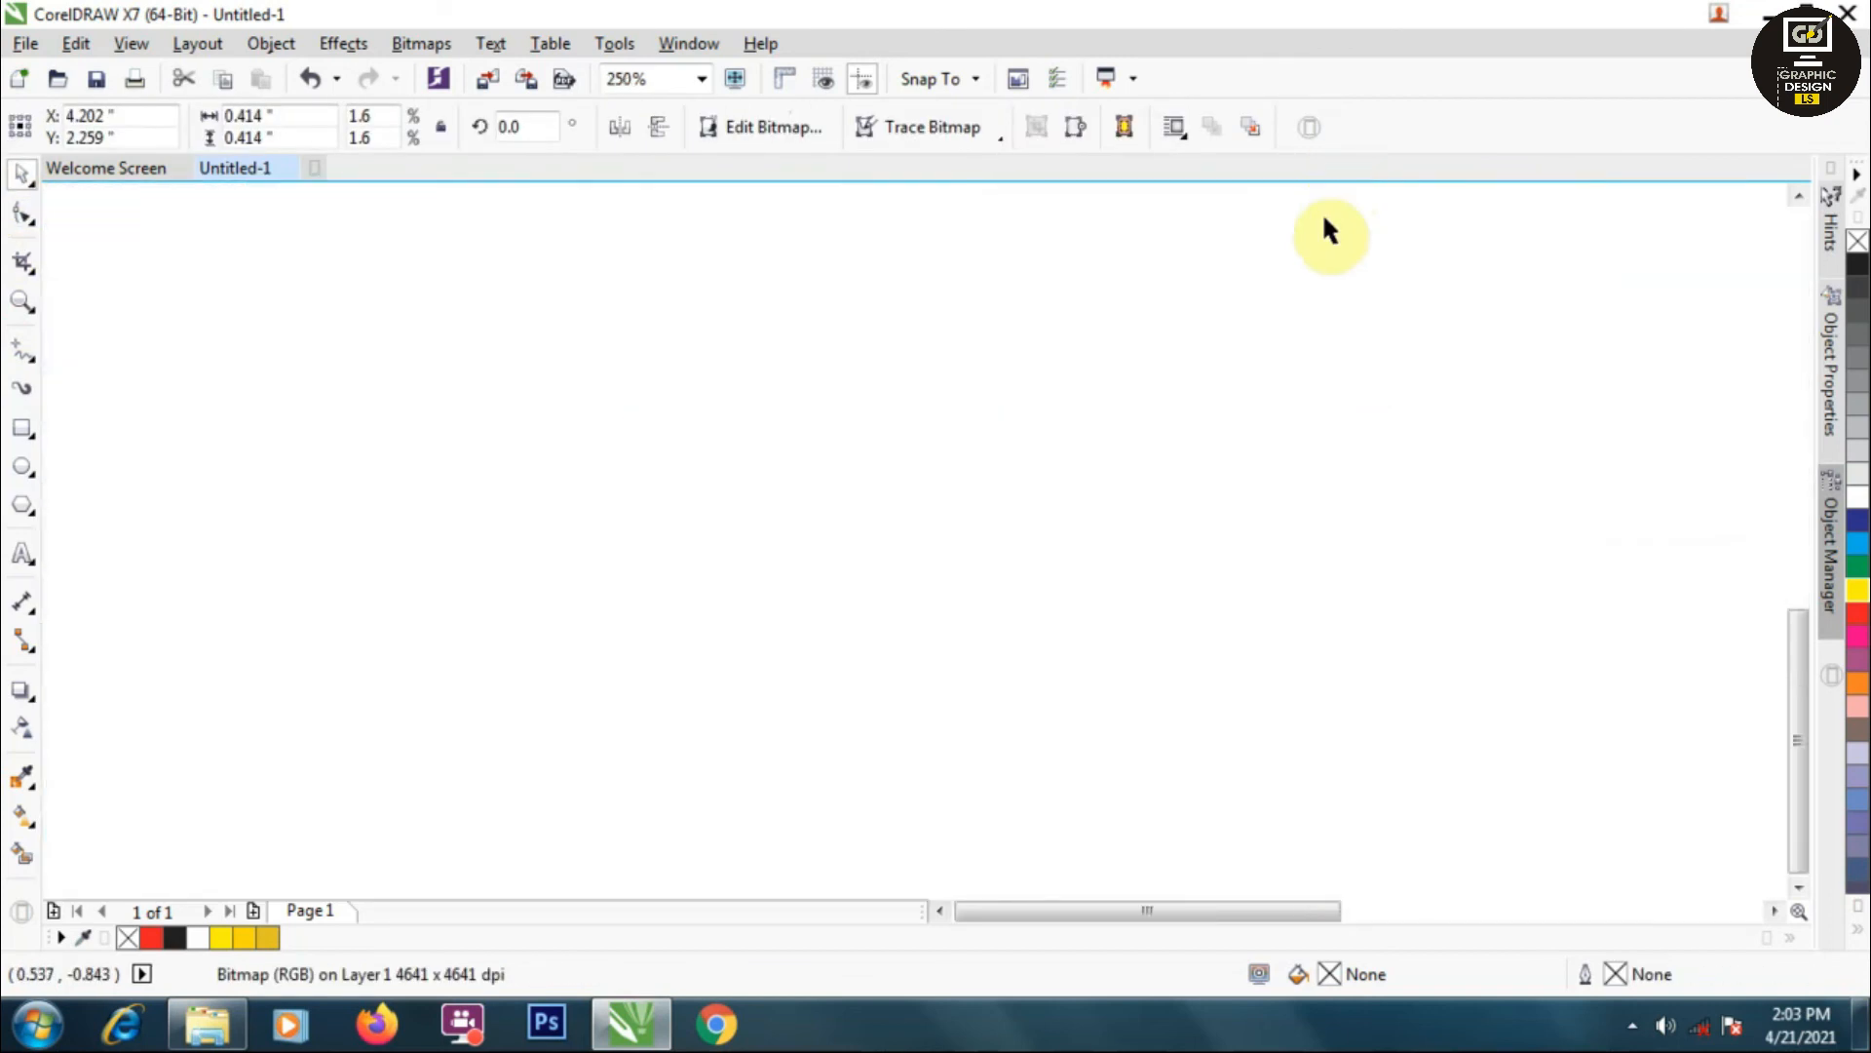
key("F4")
scroll(1376, 225, "up", 1)
left_click_drag(1390, 304, 1529, 259)
scroll(1533, 227, "down", 1)
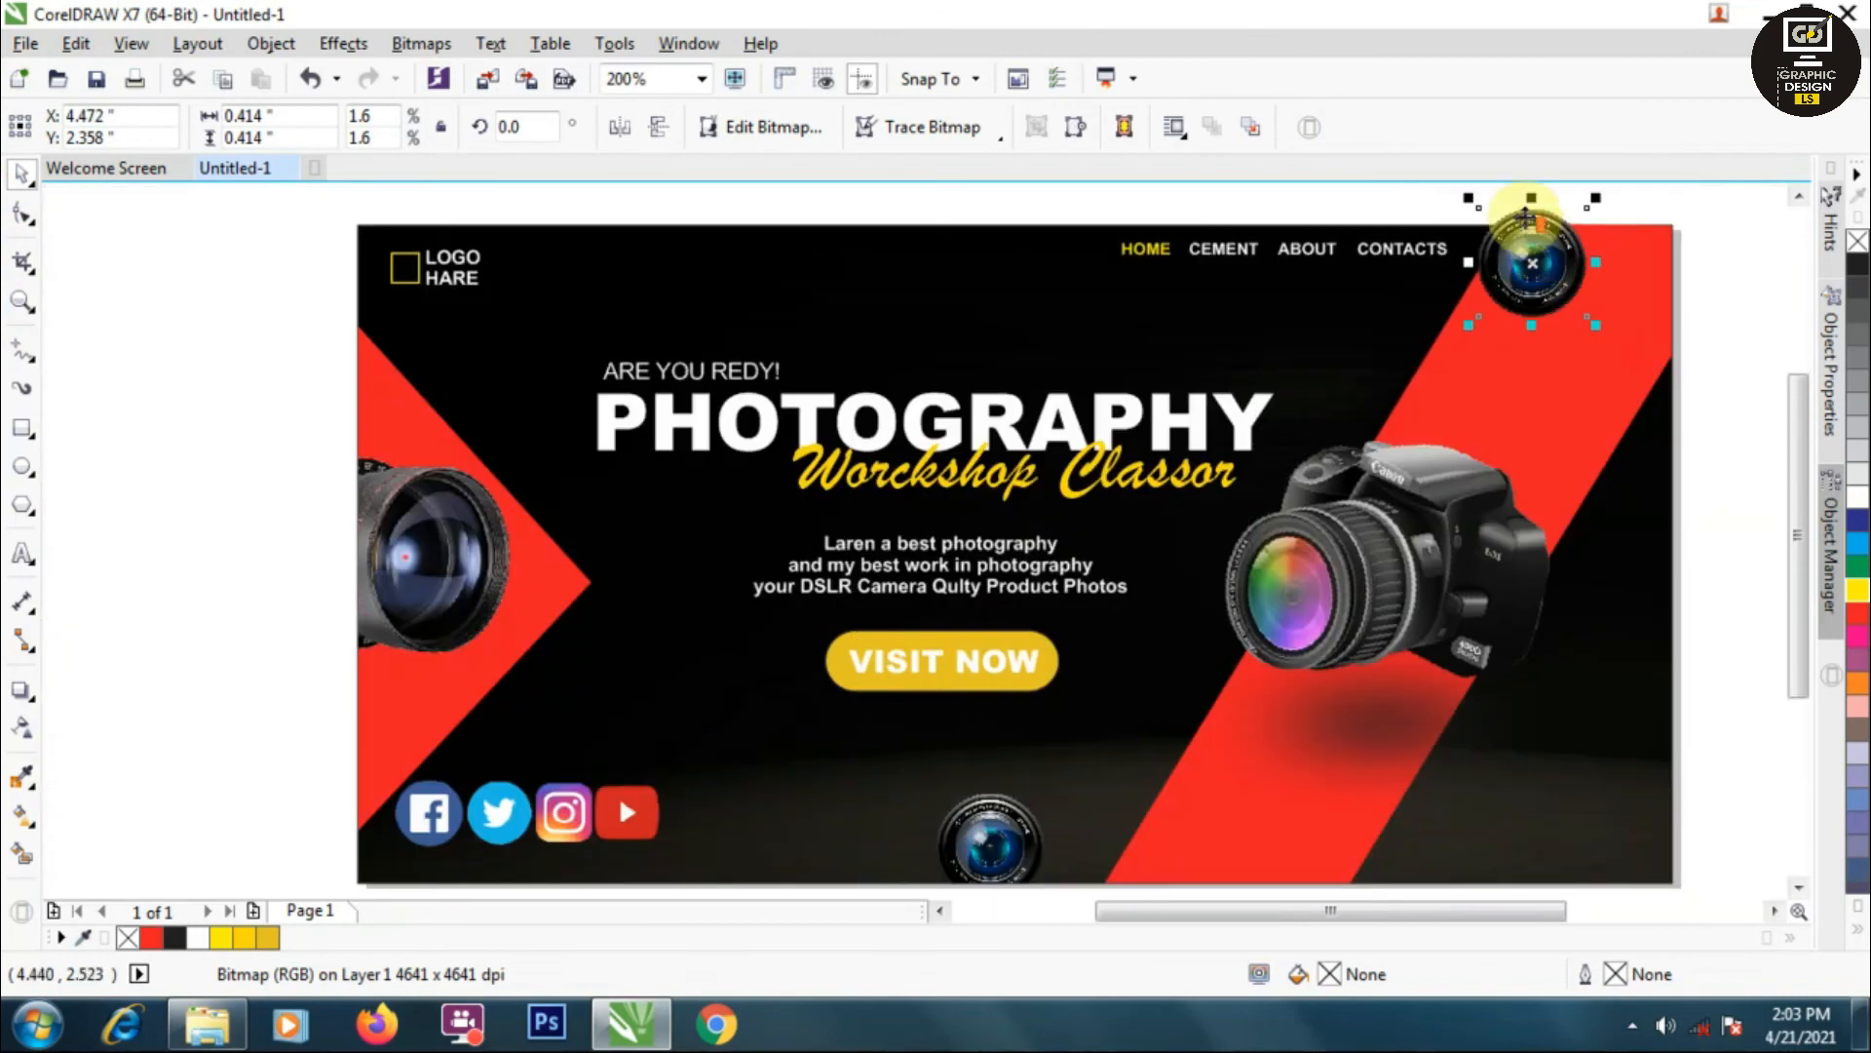
- Crop the part of the upper lens image that extends above the banner's top edge
scroll(1532, 217, "up", 1)
left_click(21, 213)
scroll(1064, 277, "down", 1)
scroll(1333, 217, "up", 1)
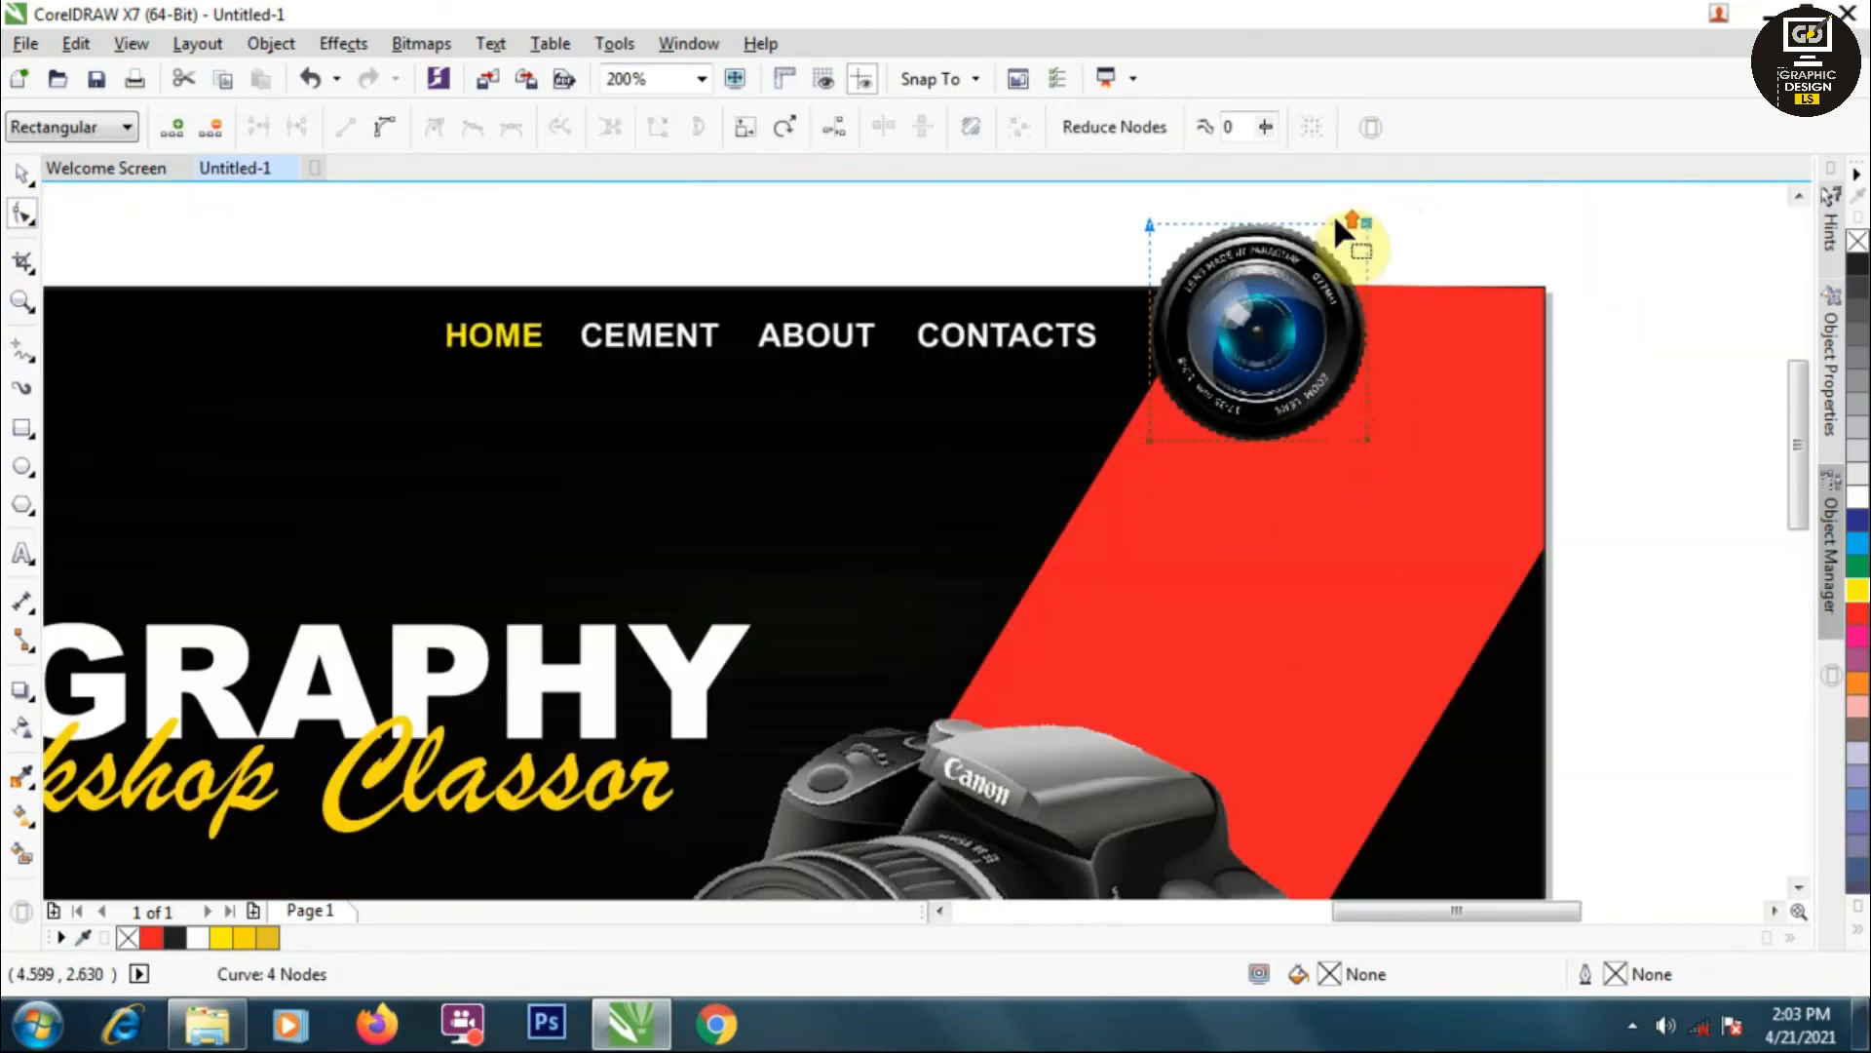